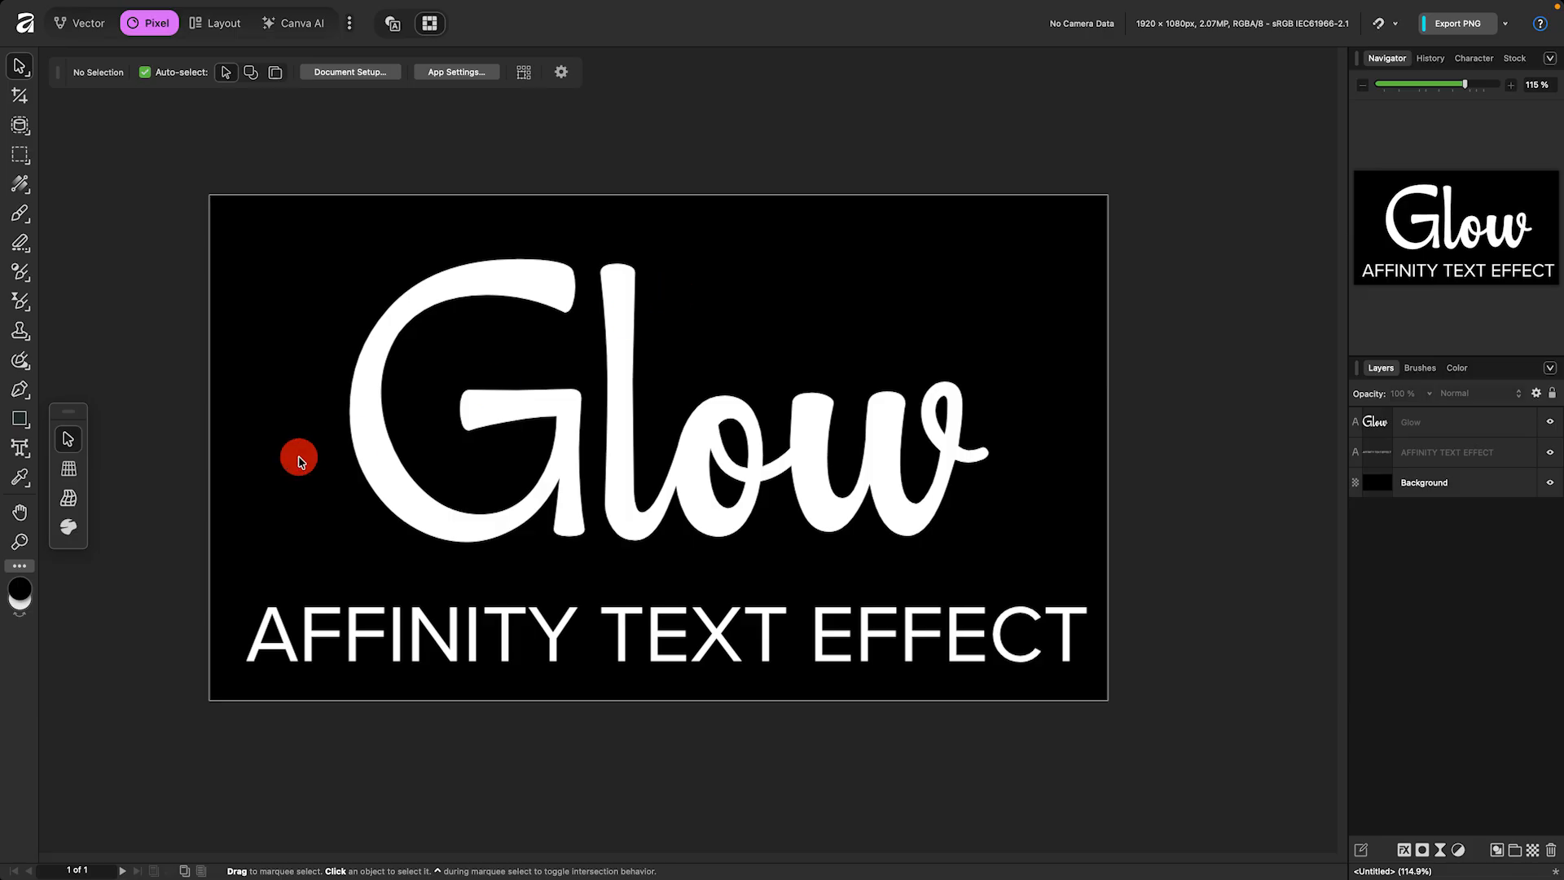
Step: Set the blend mode of the Glow text layer to Screen
left_click(1495, 430)
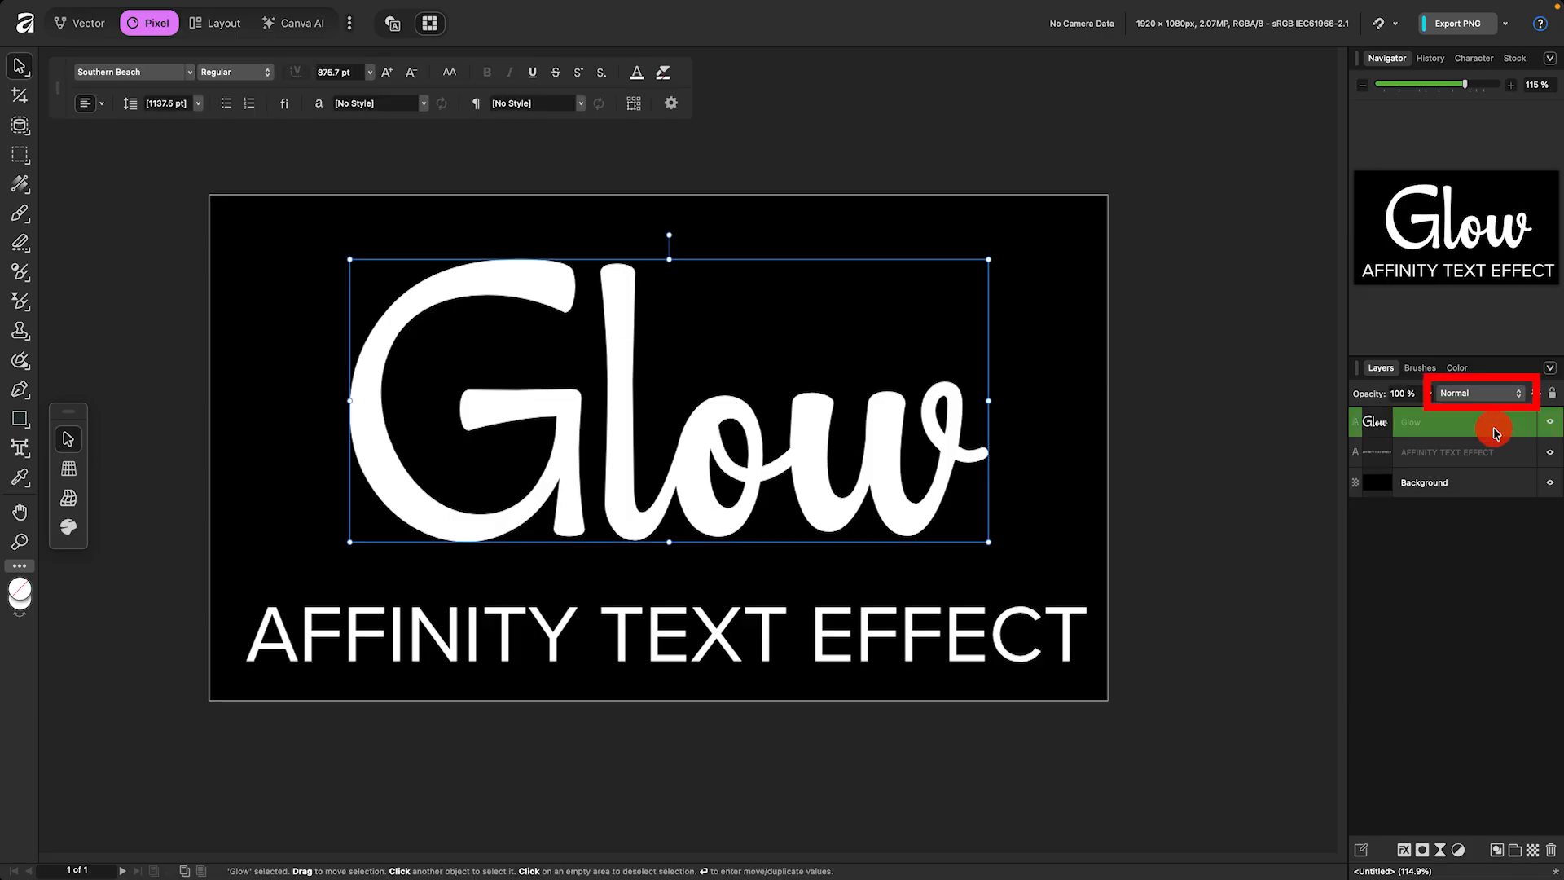
left_click(1517, 394)
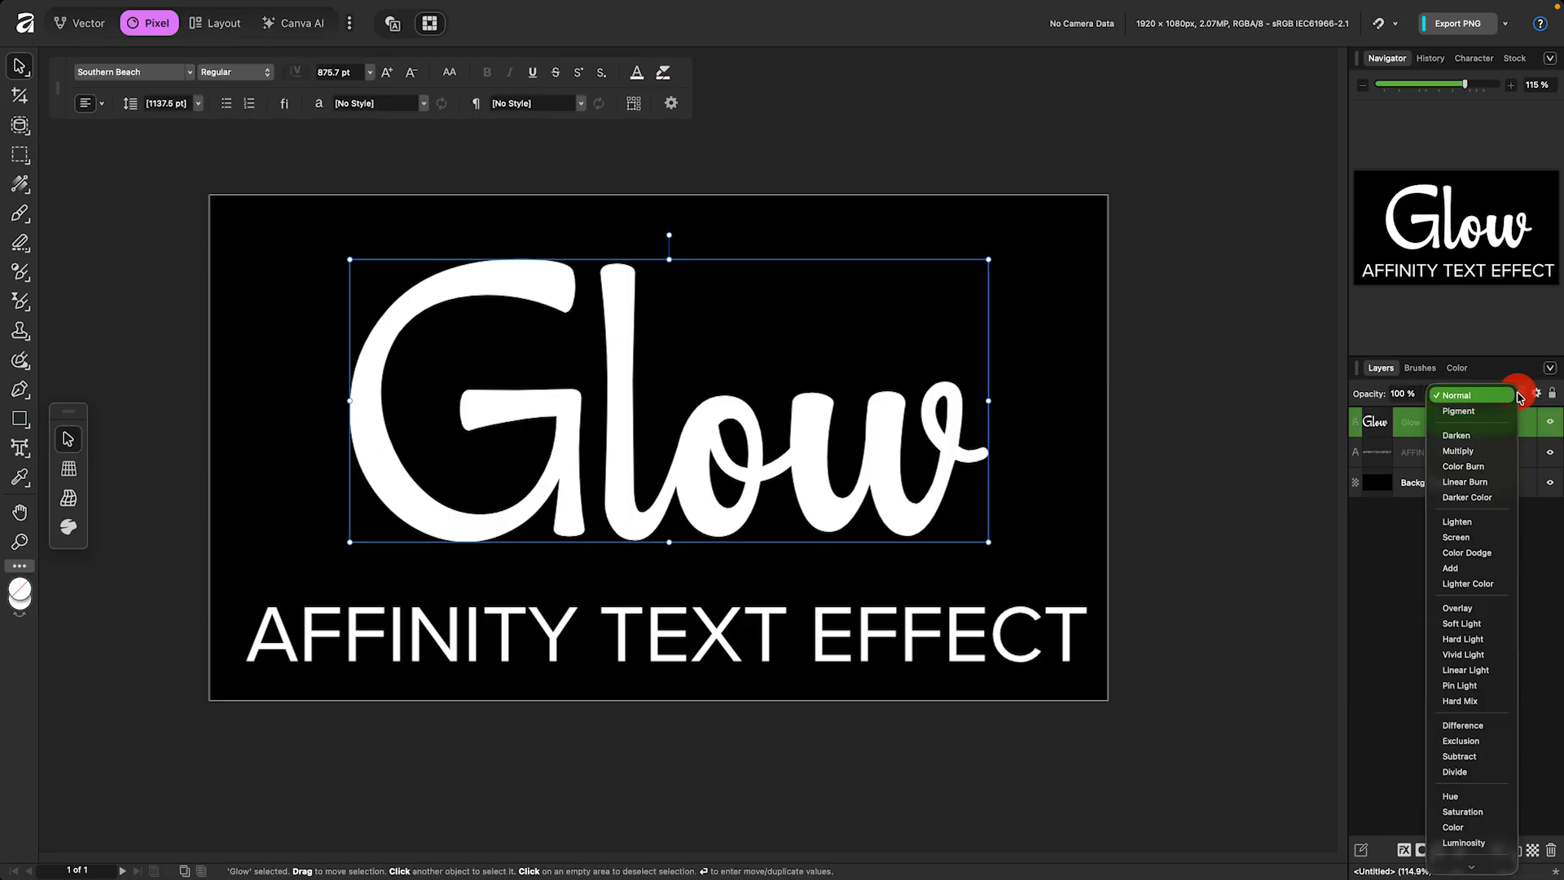
left_click(1456, 537)
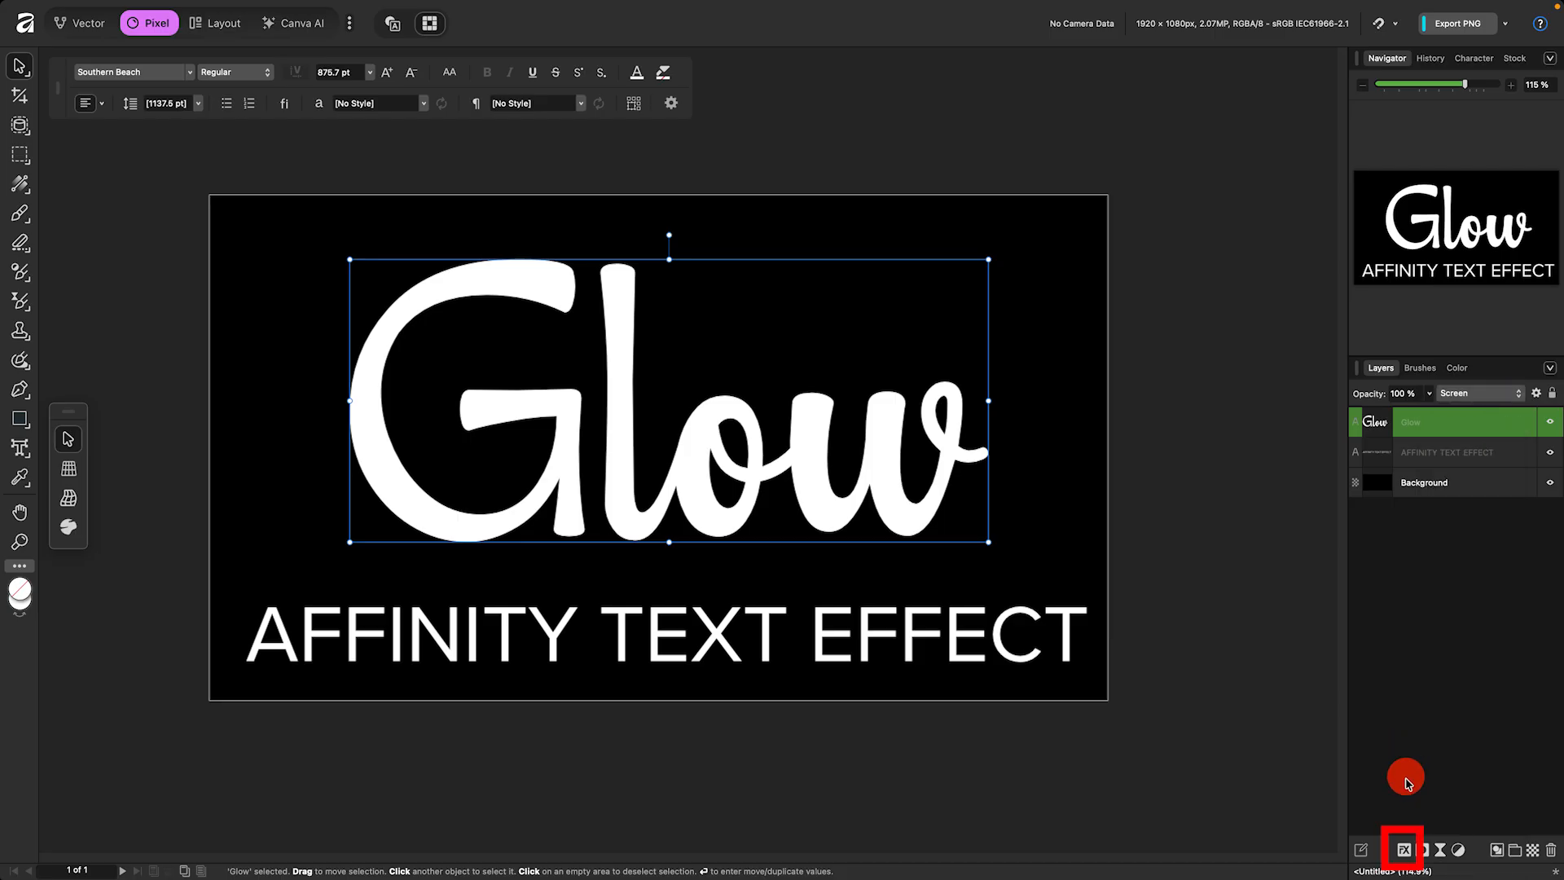
Step: Add a Gaussian Blur layer effect with a 0.5 px radius to the Glow text layer
left_click(1404, 849)
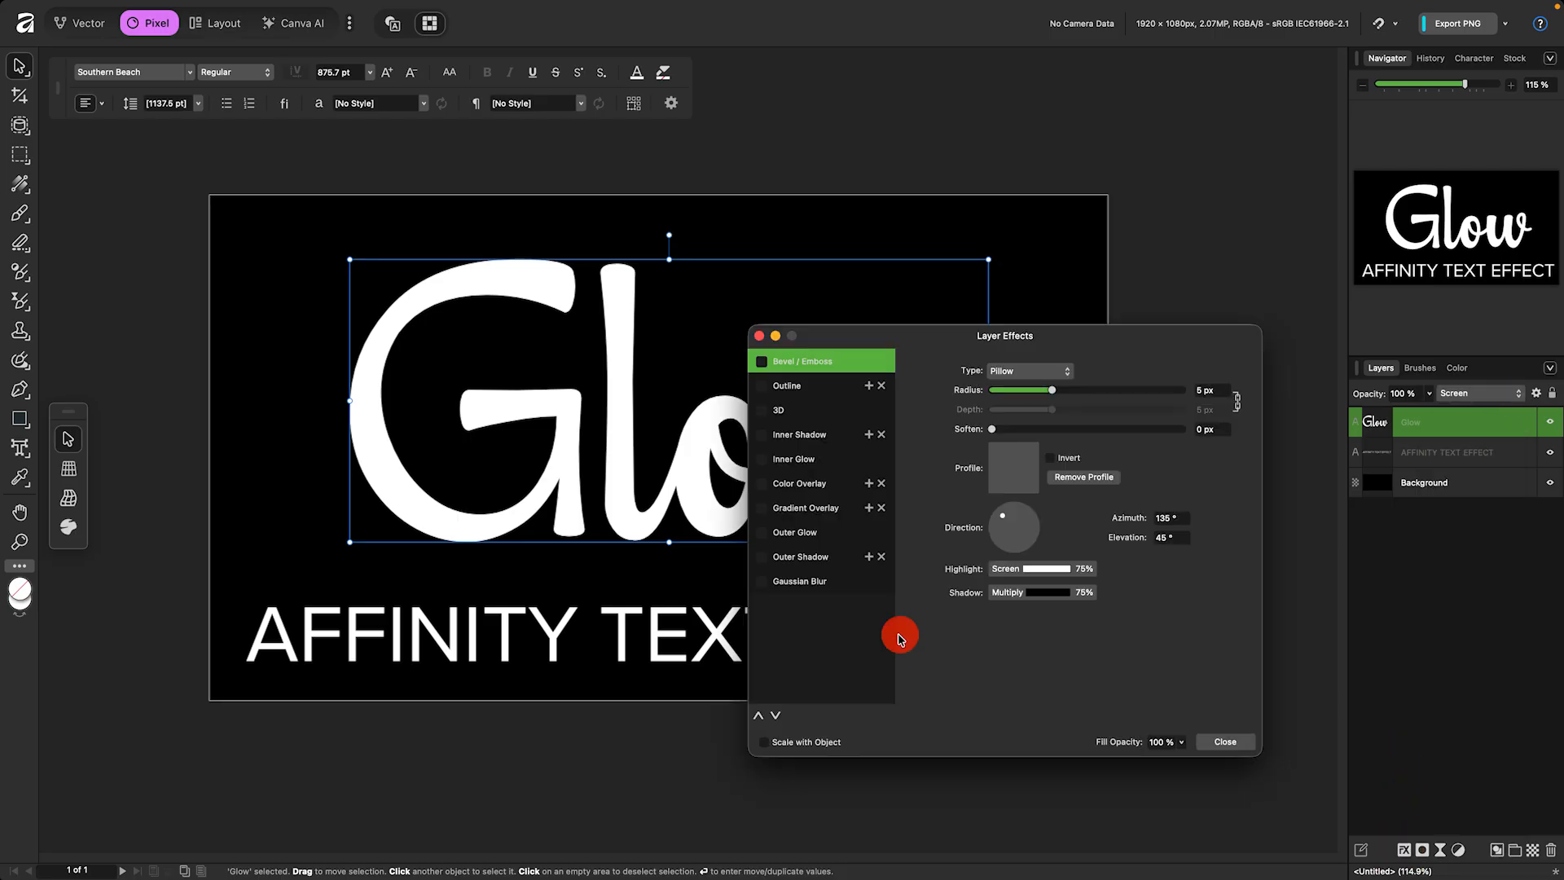
left_click(763, 582)
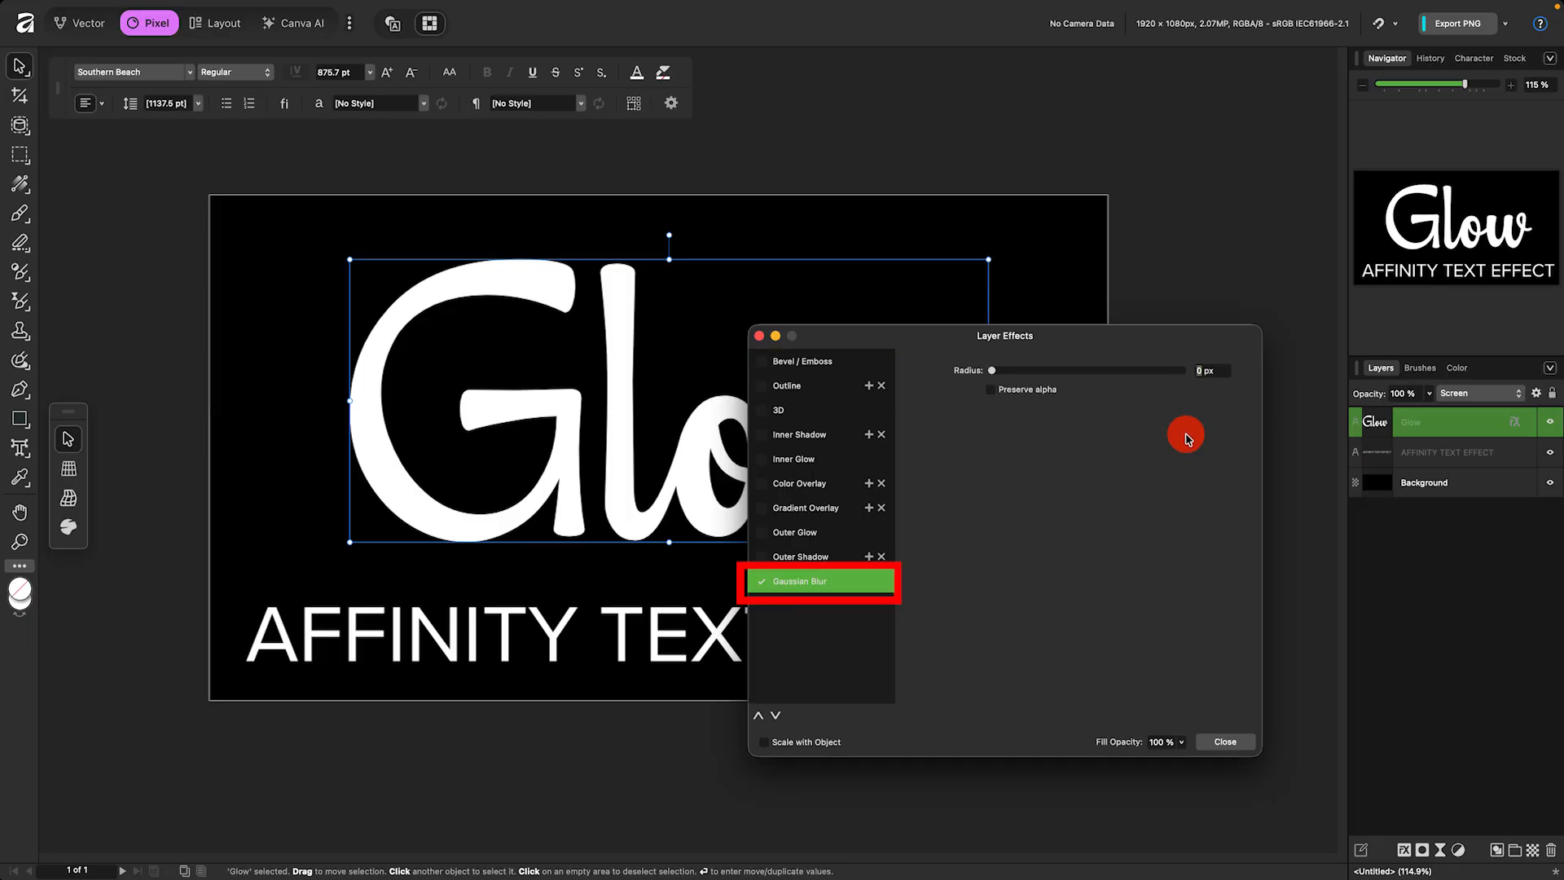
type(".8")
key("Return")
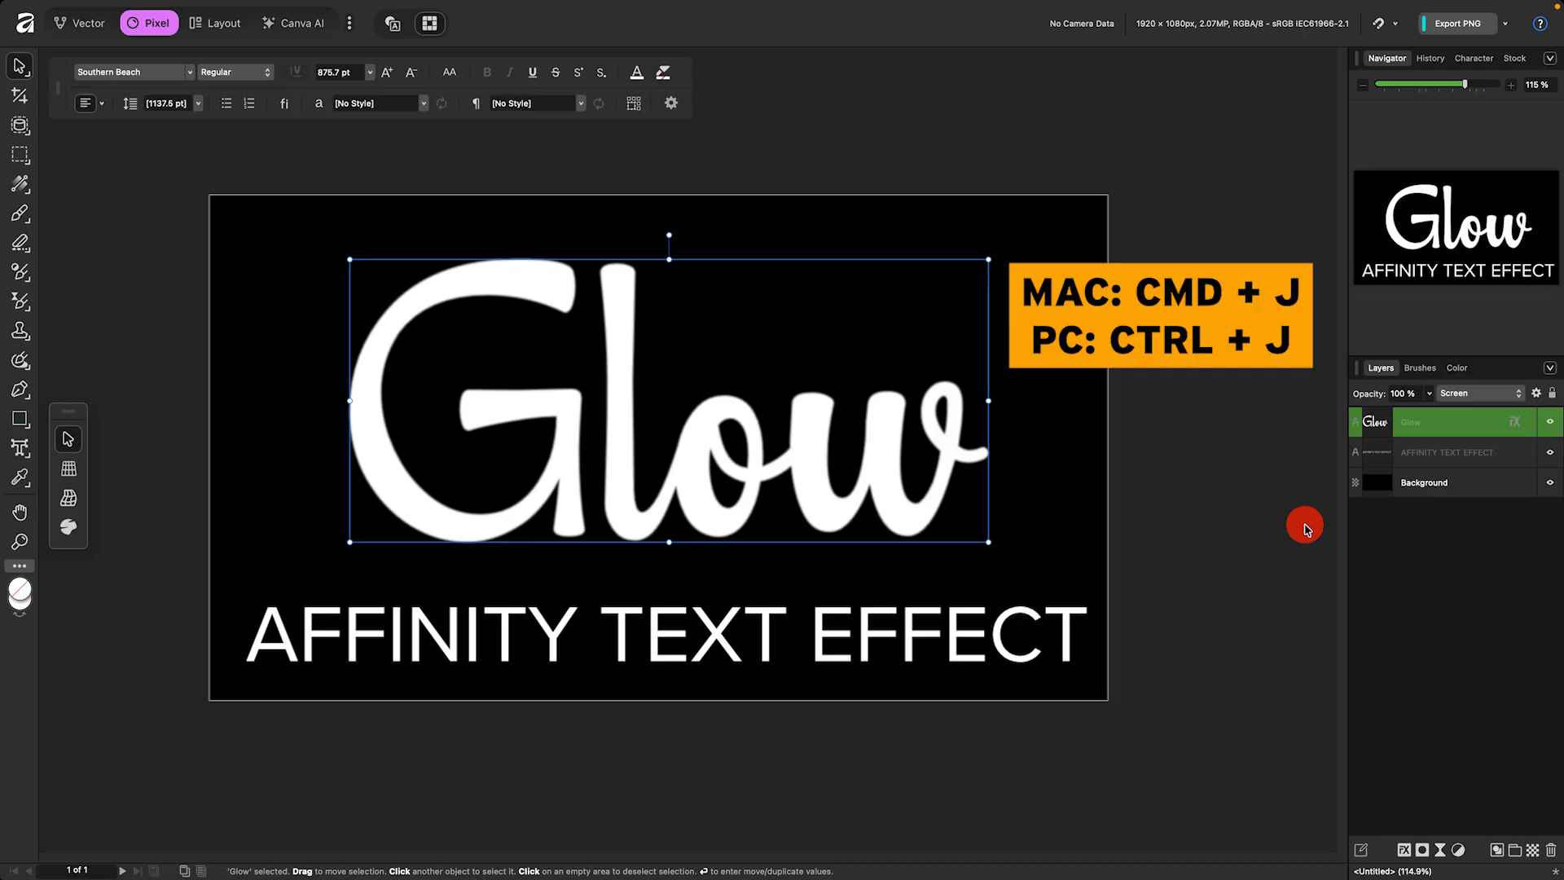
Step: Duplicate the blurred Glow text layer six times
key("super+j")
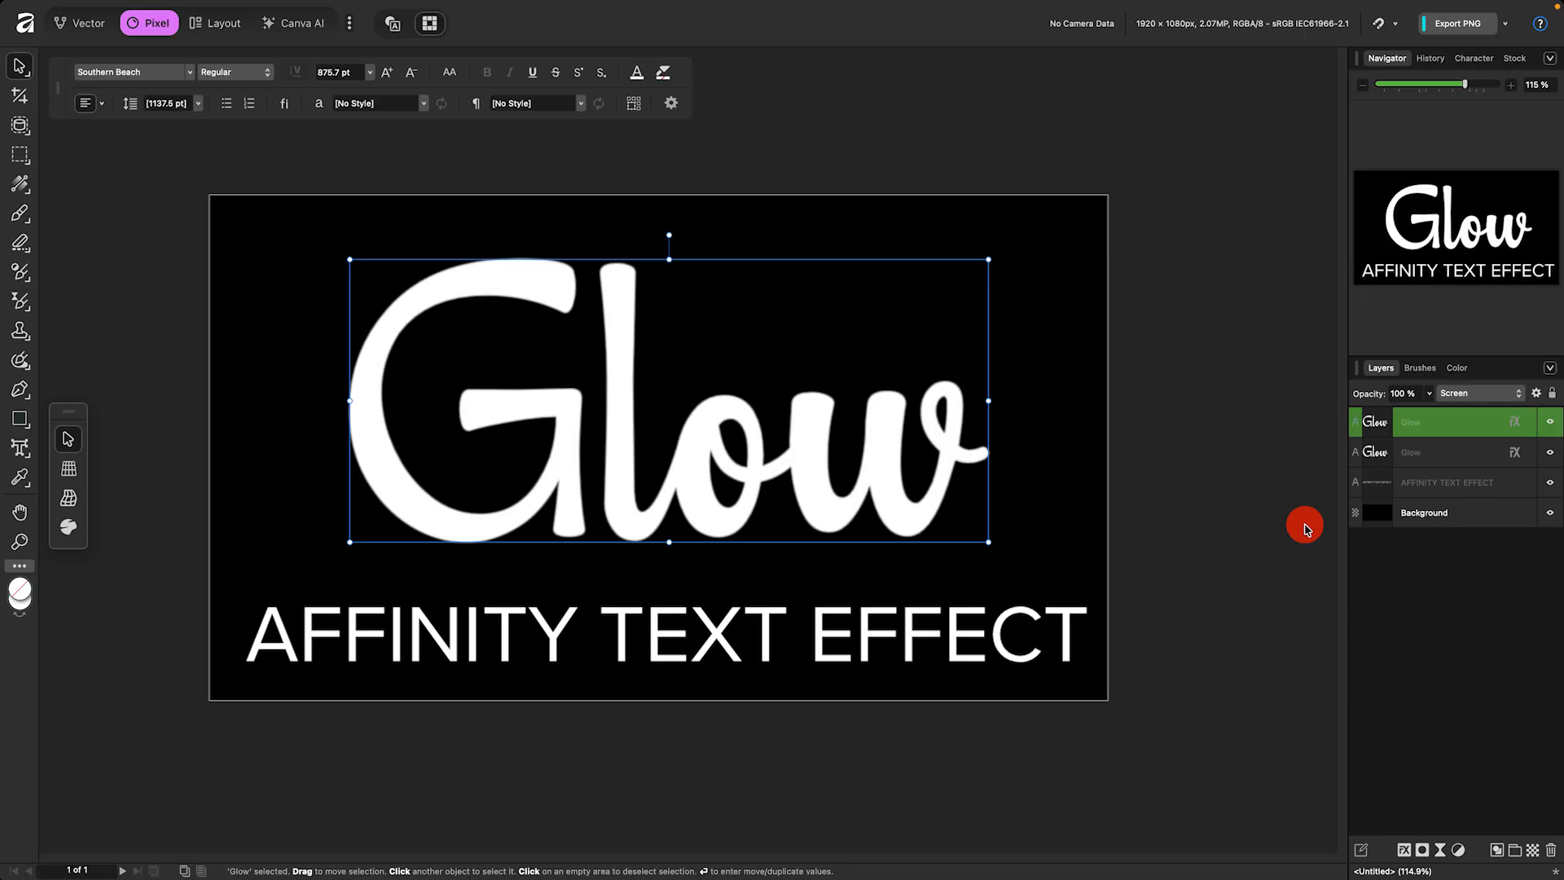
key("super+j")
key("super+j")
key("super+j")
key("super+j")
key("super+j")
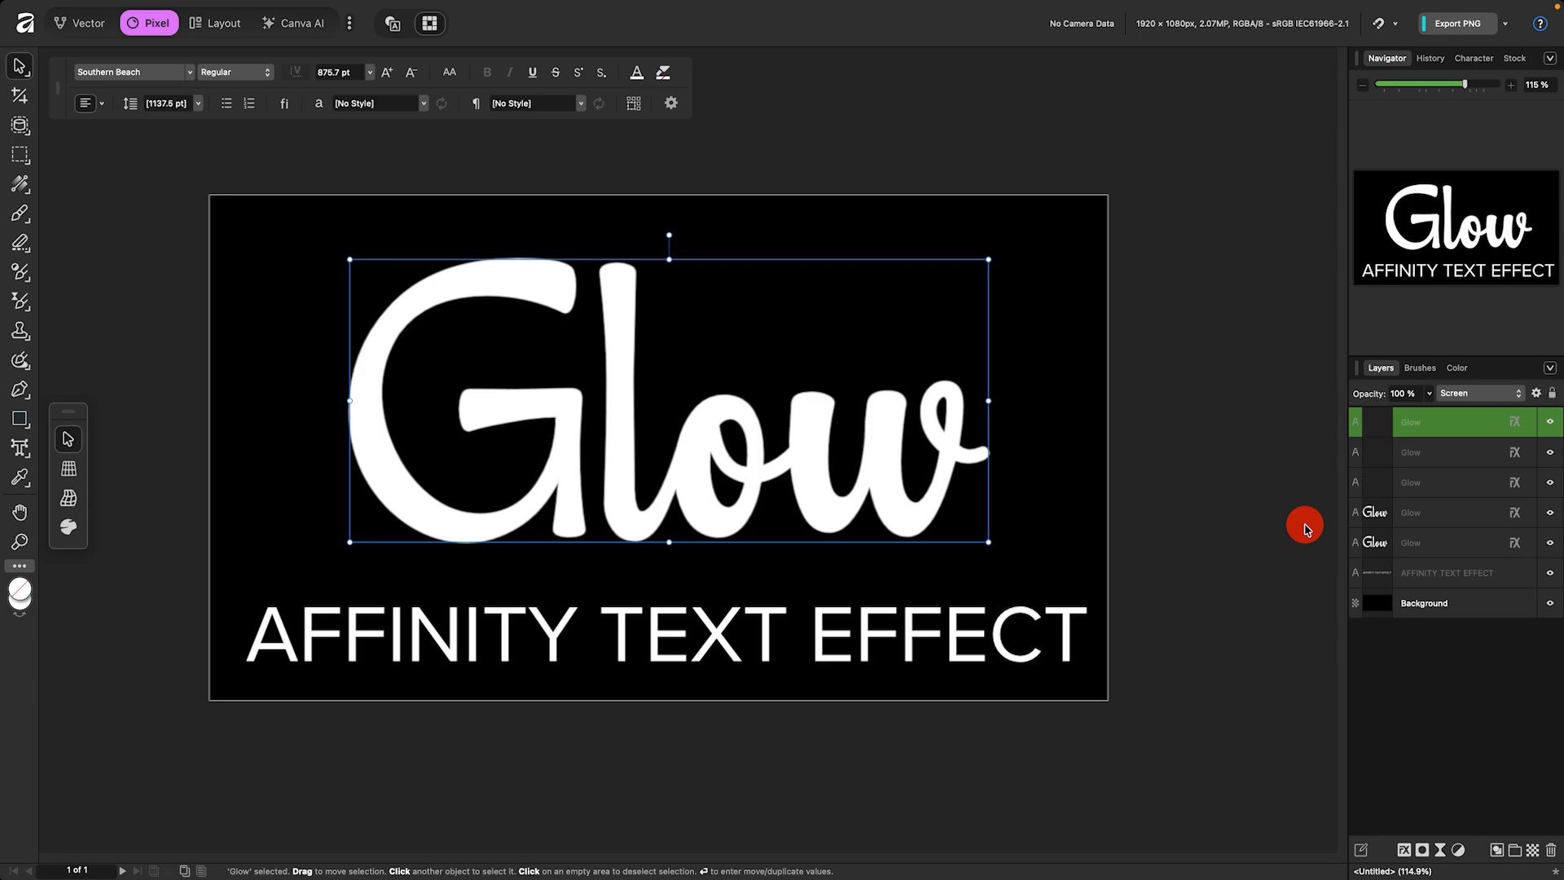
Step: Set the Gaussian Blur radius of the second Glow layer from the bottom of the stack to 3 px
left_click(1441, 573)
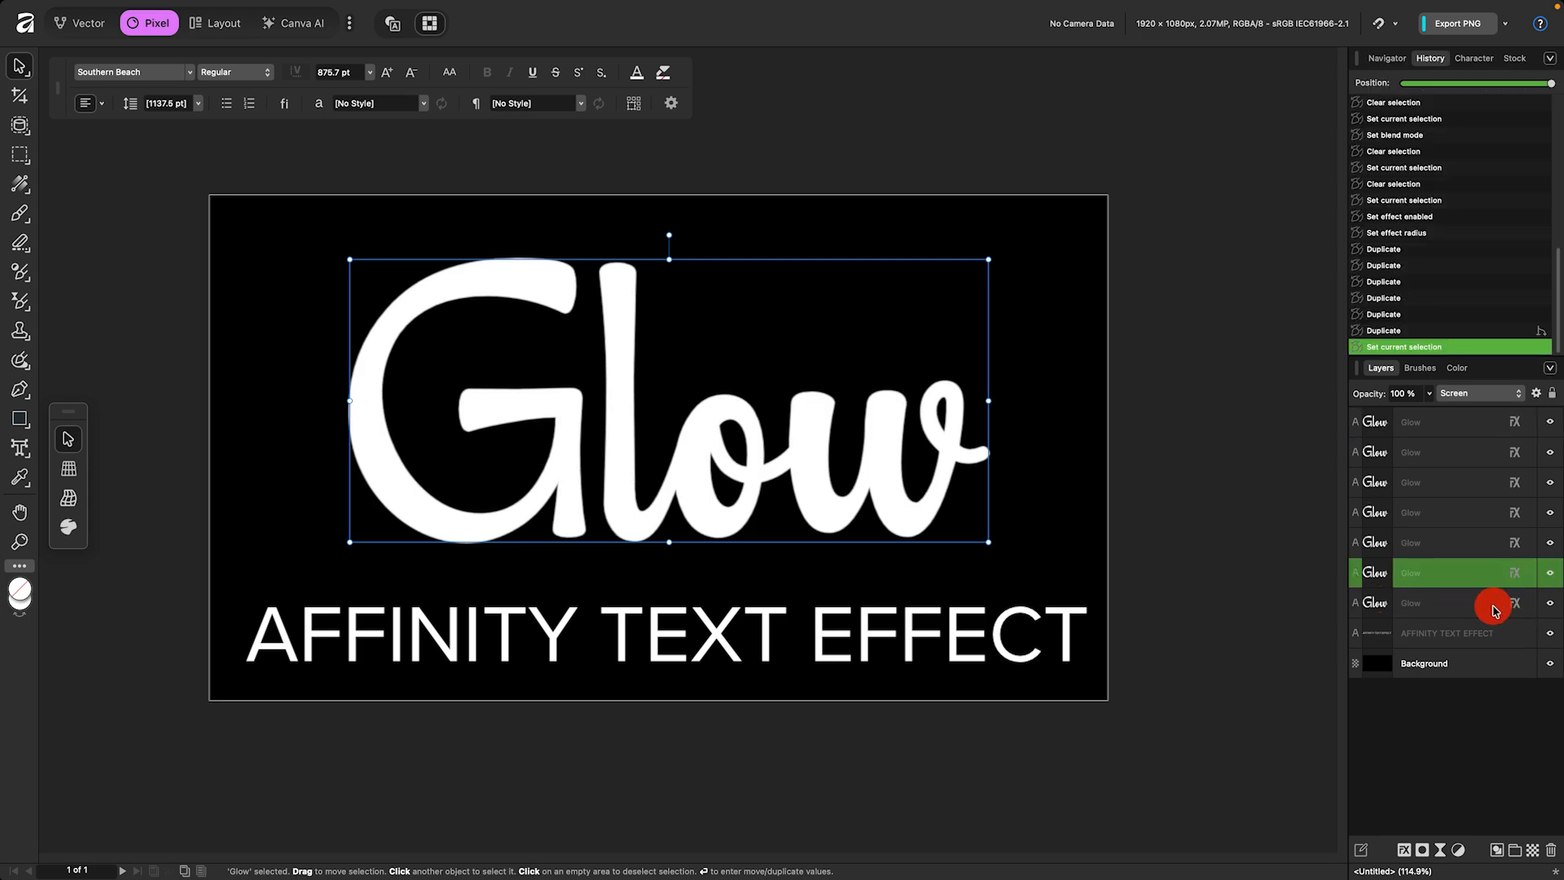
left_click(1484, 610)
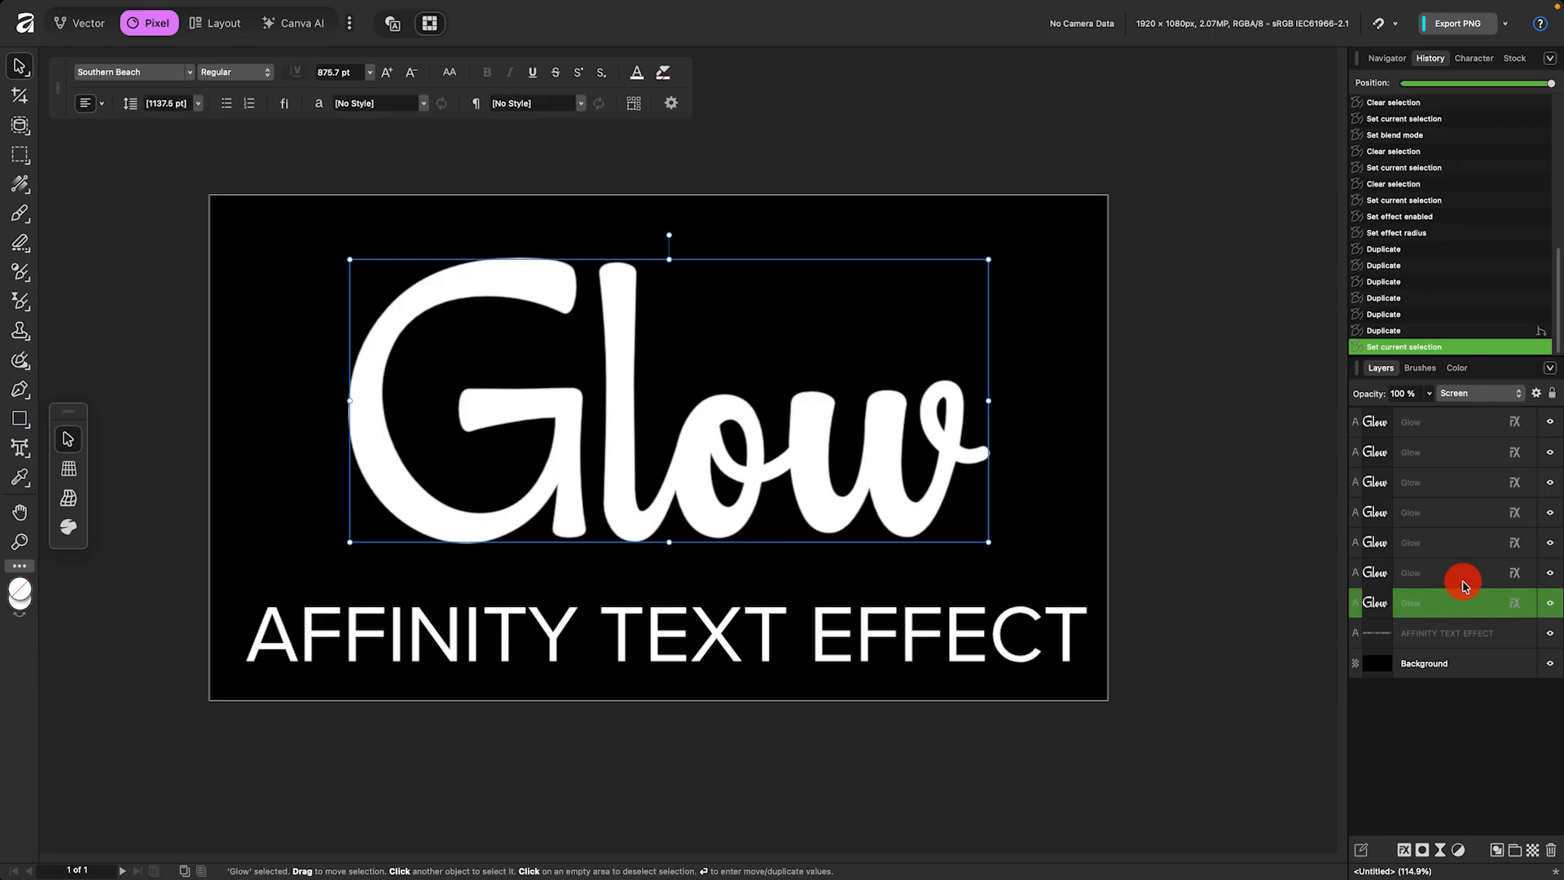
left_click(1465, 582)
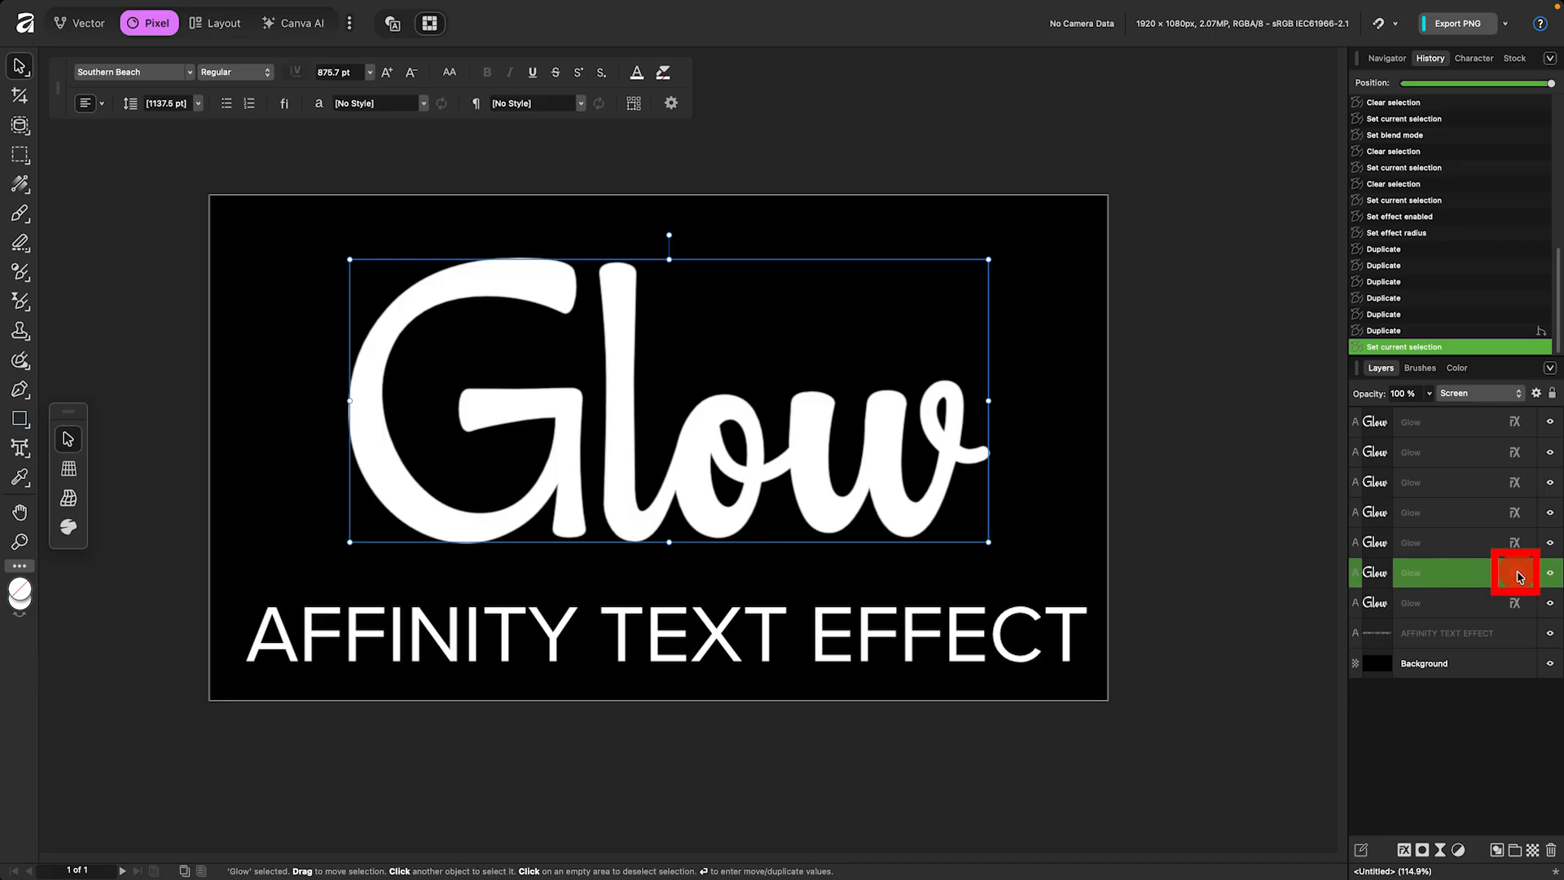
left_click(1517, 575)
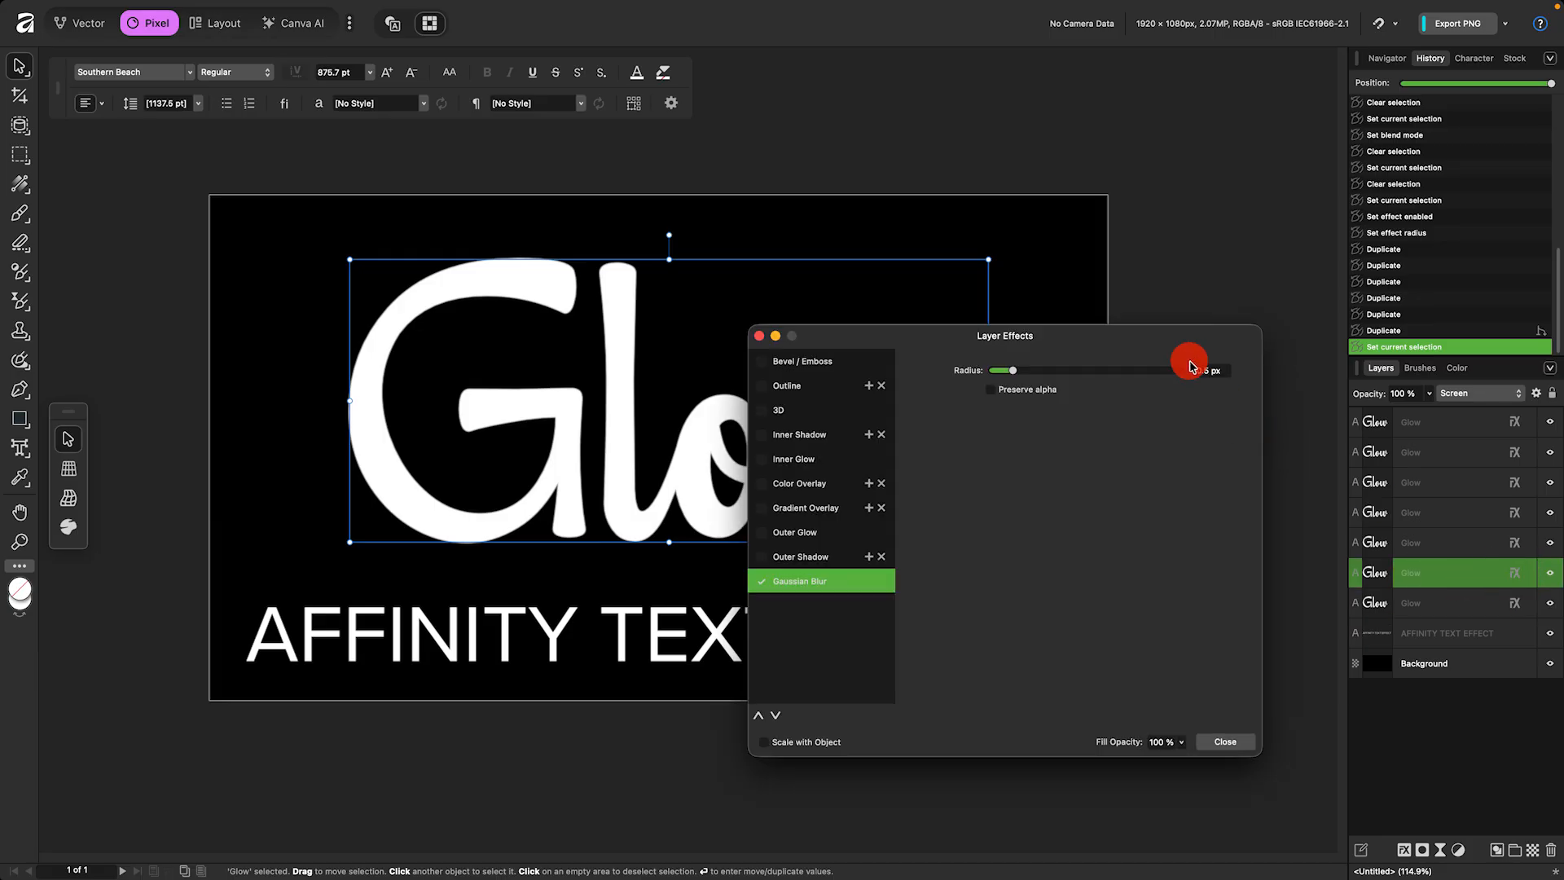
type("3")
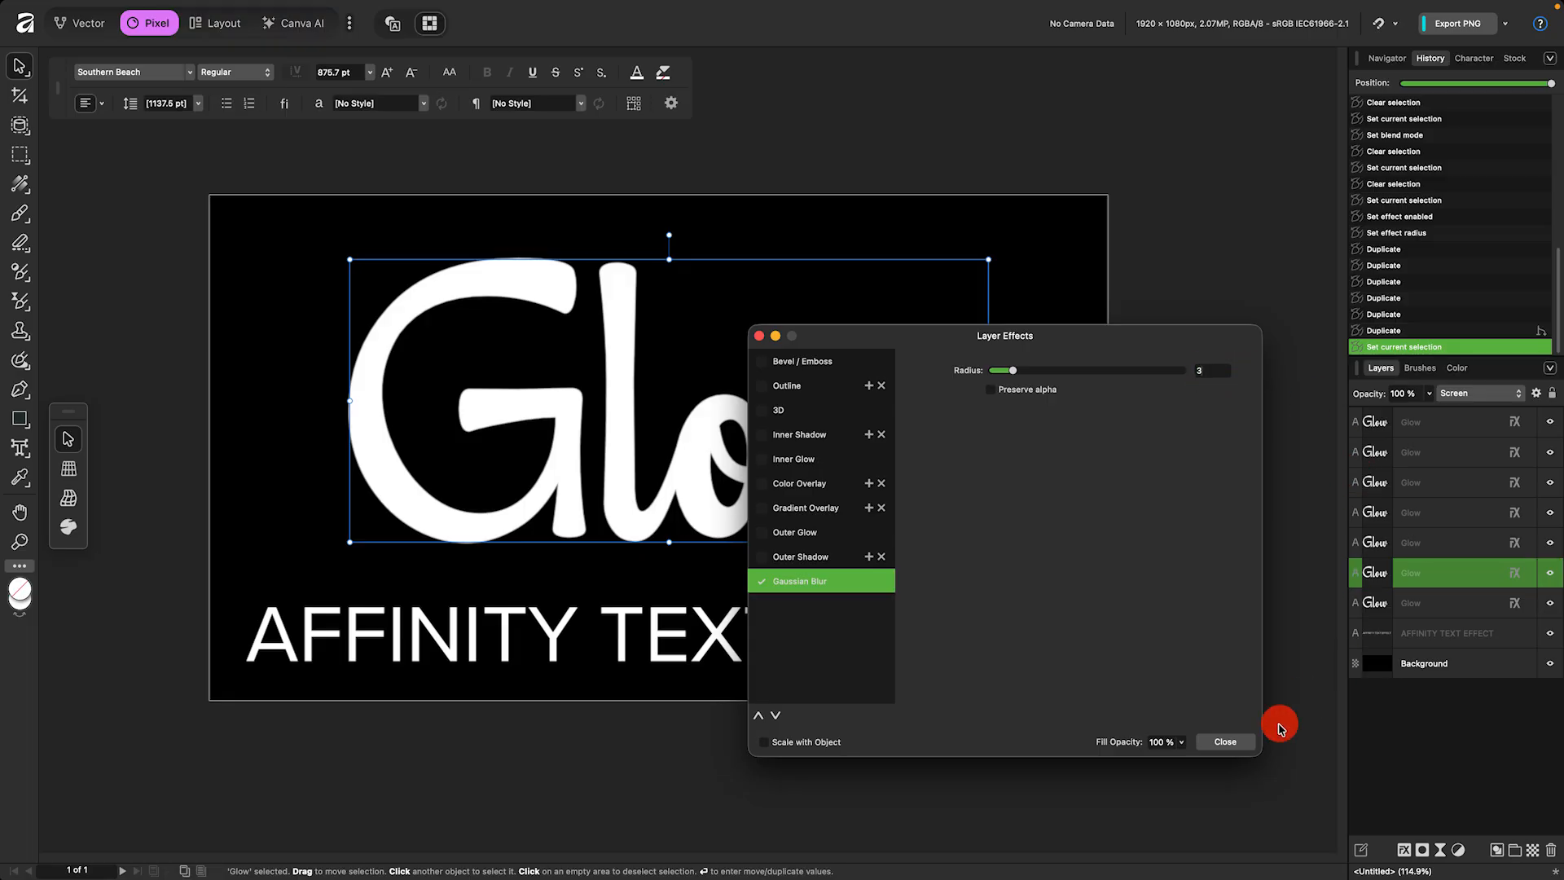
left_click(1228, 743)
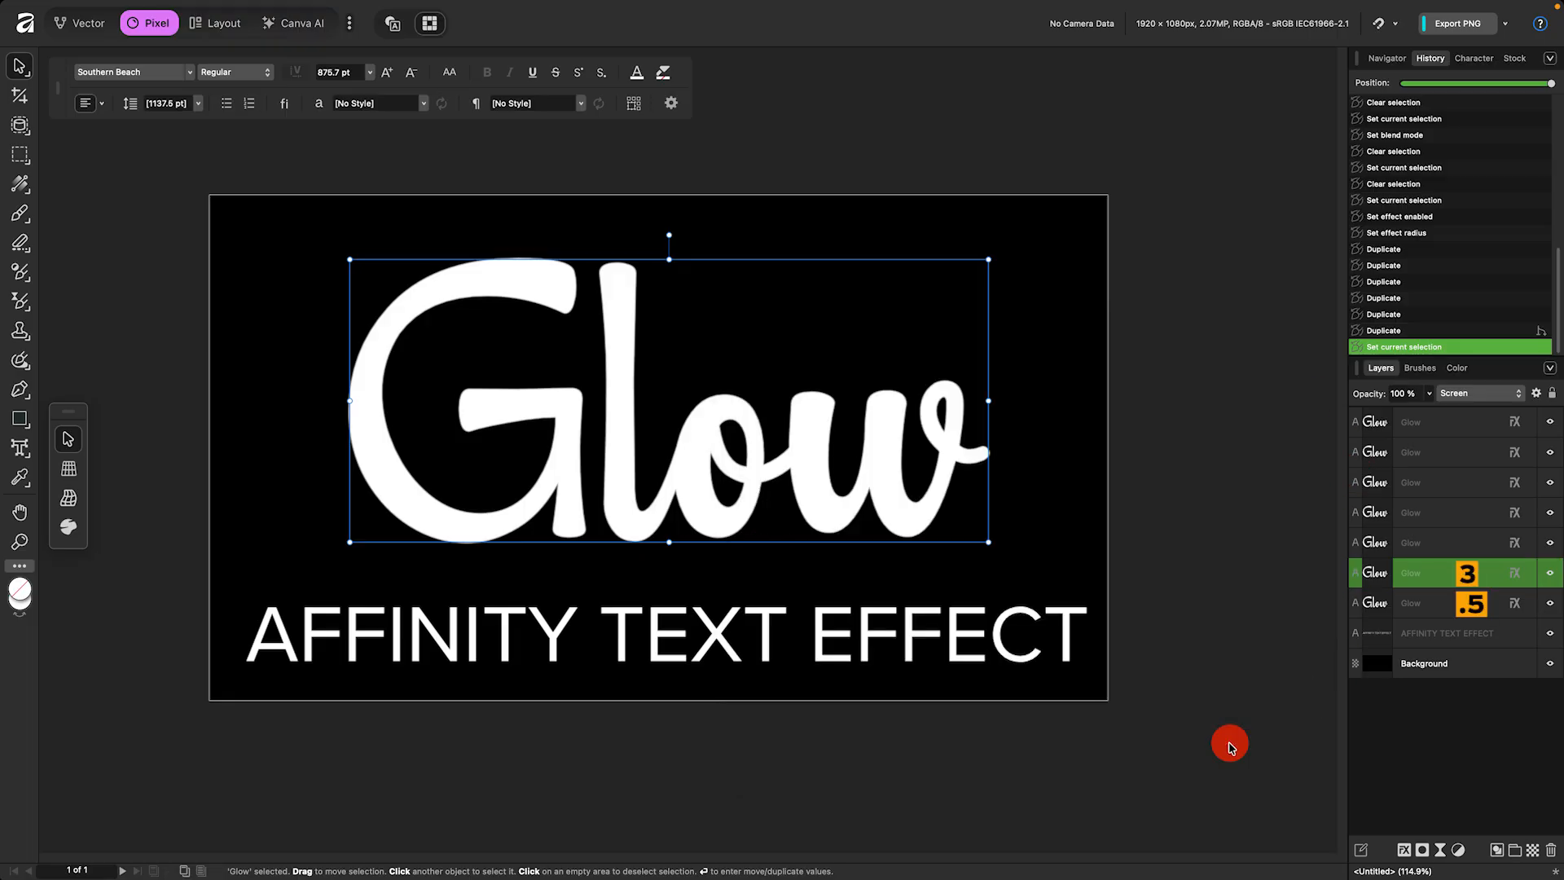
Step: Set the Gaussian Blur radius of the third Glow layer from the bottom of the stack to 10 px
left_click(1515, 543)
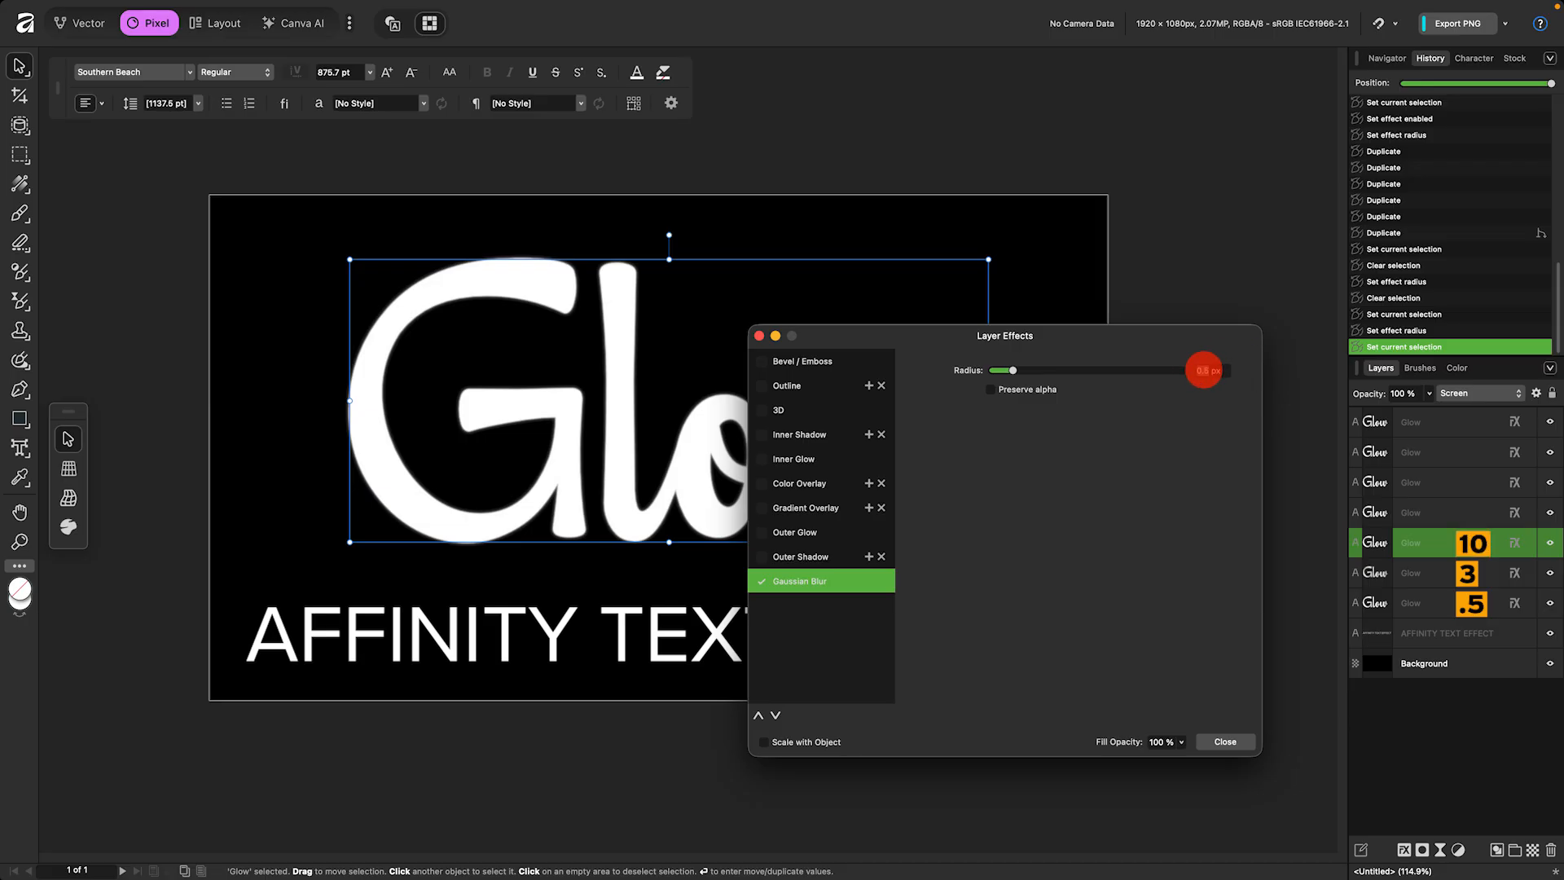
left_click(1204, 370)
type("10")
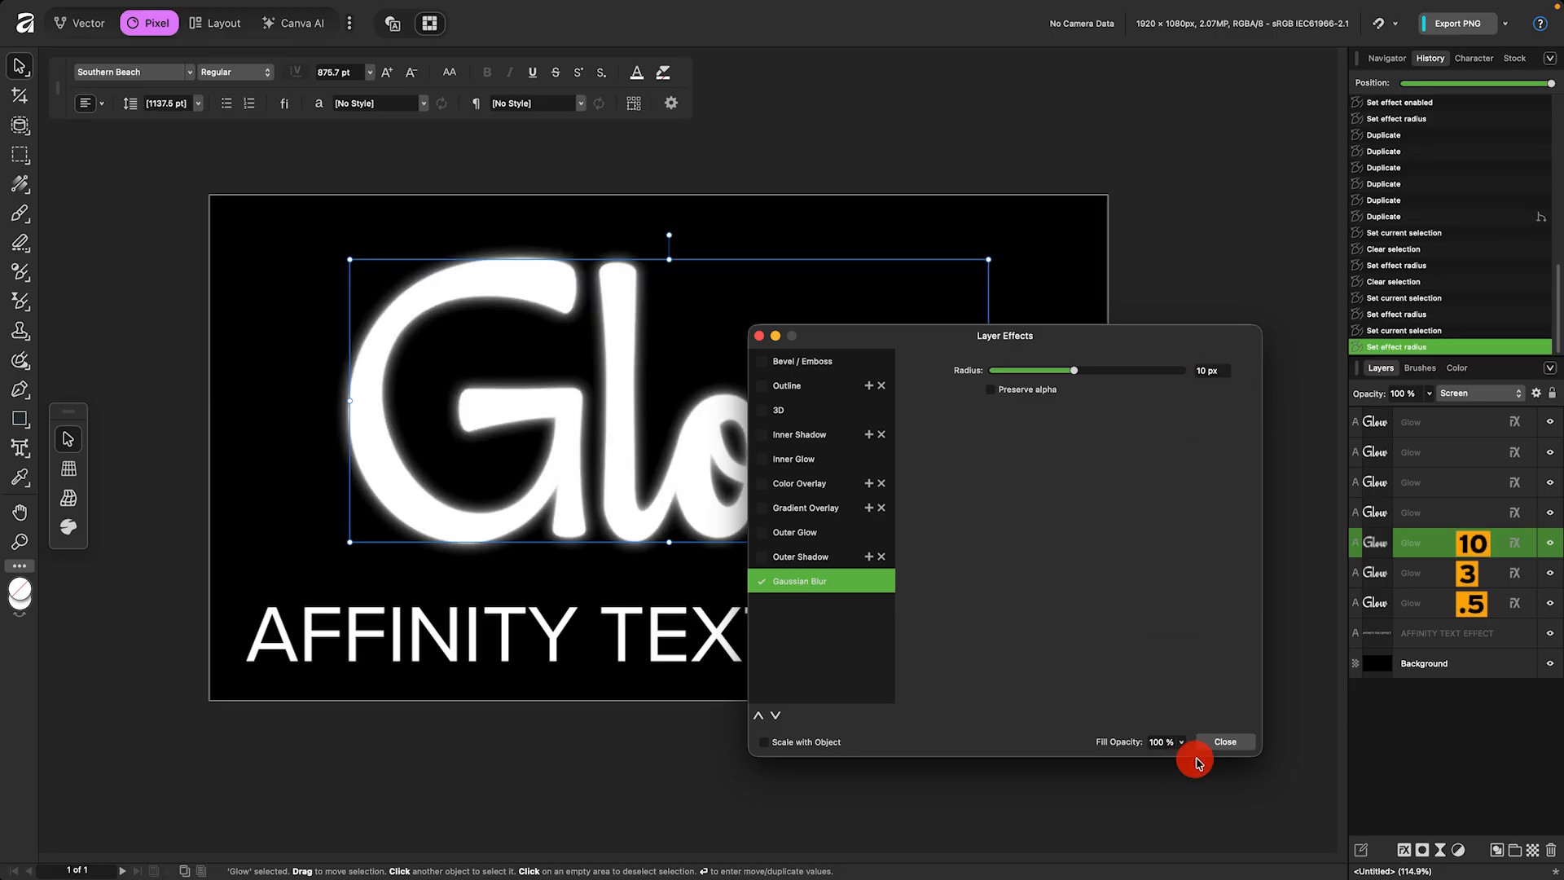
left_click(1206, 748)
Step: Set the Gaussian Blur radius of the fourth Glow layer from the bottom of the stack to 25 px
left_click(1514, 513)
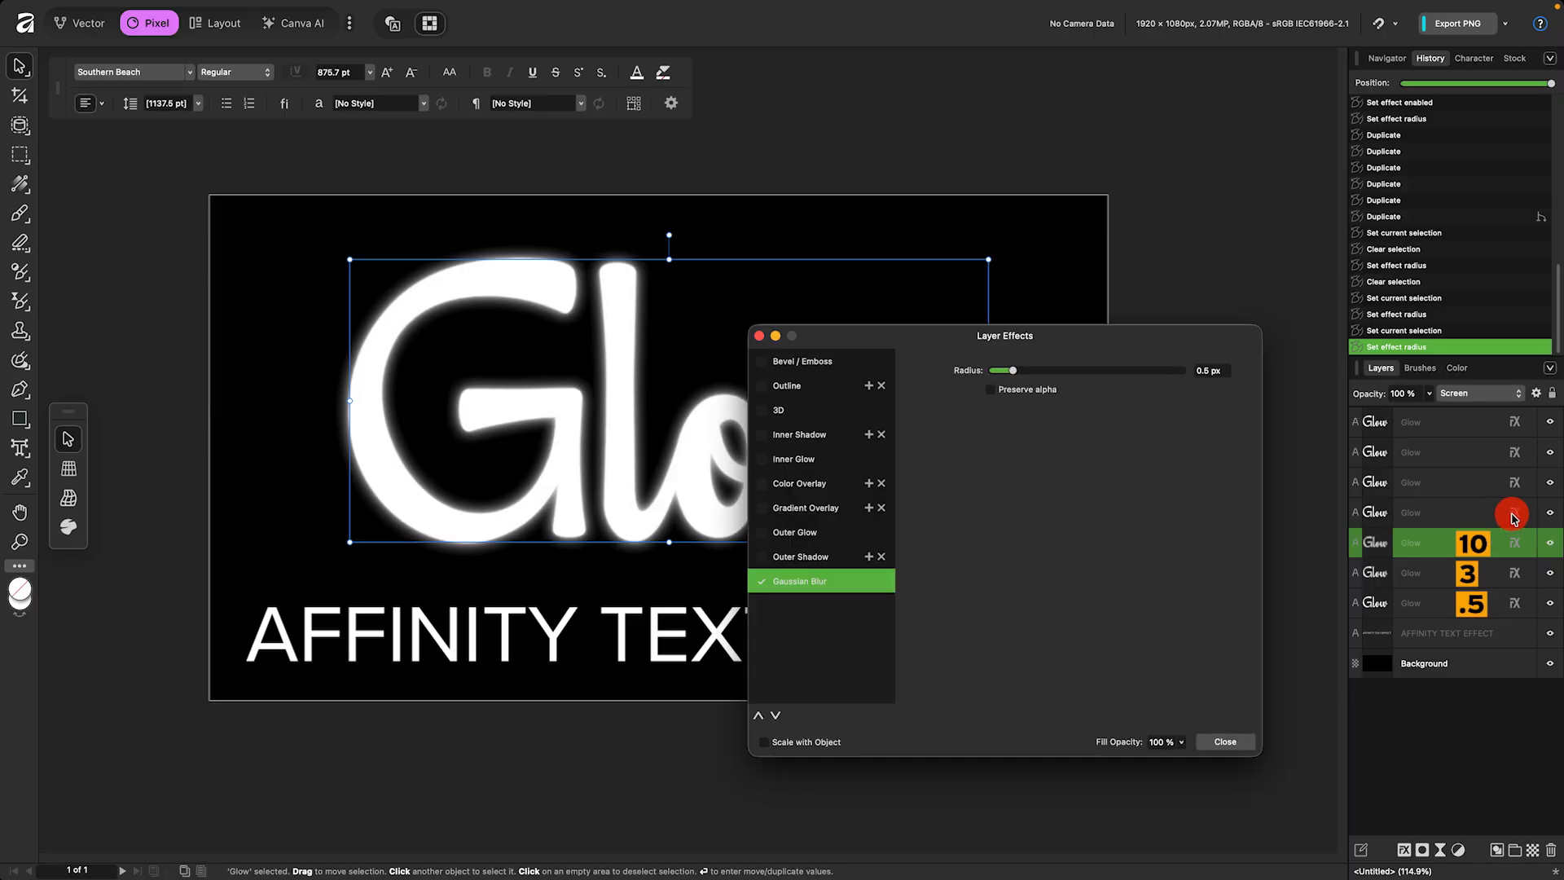
left_click(1207, 372)
type("25")
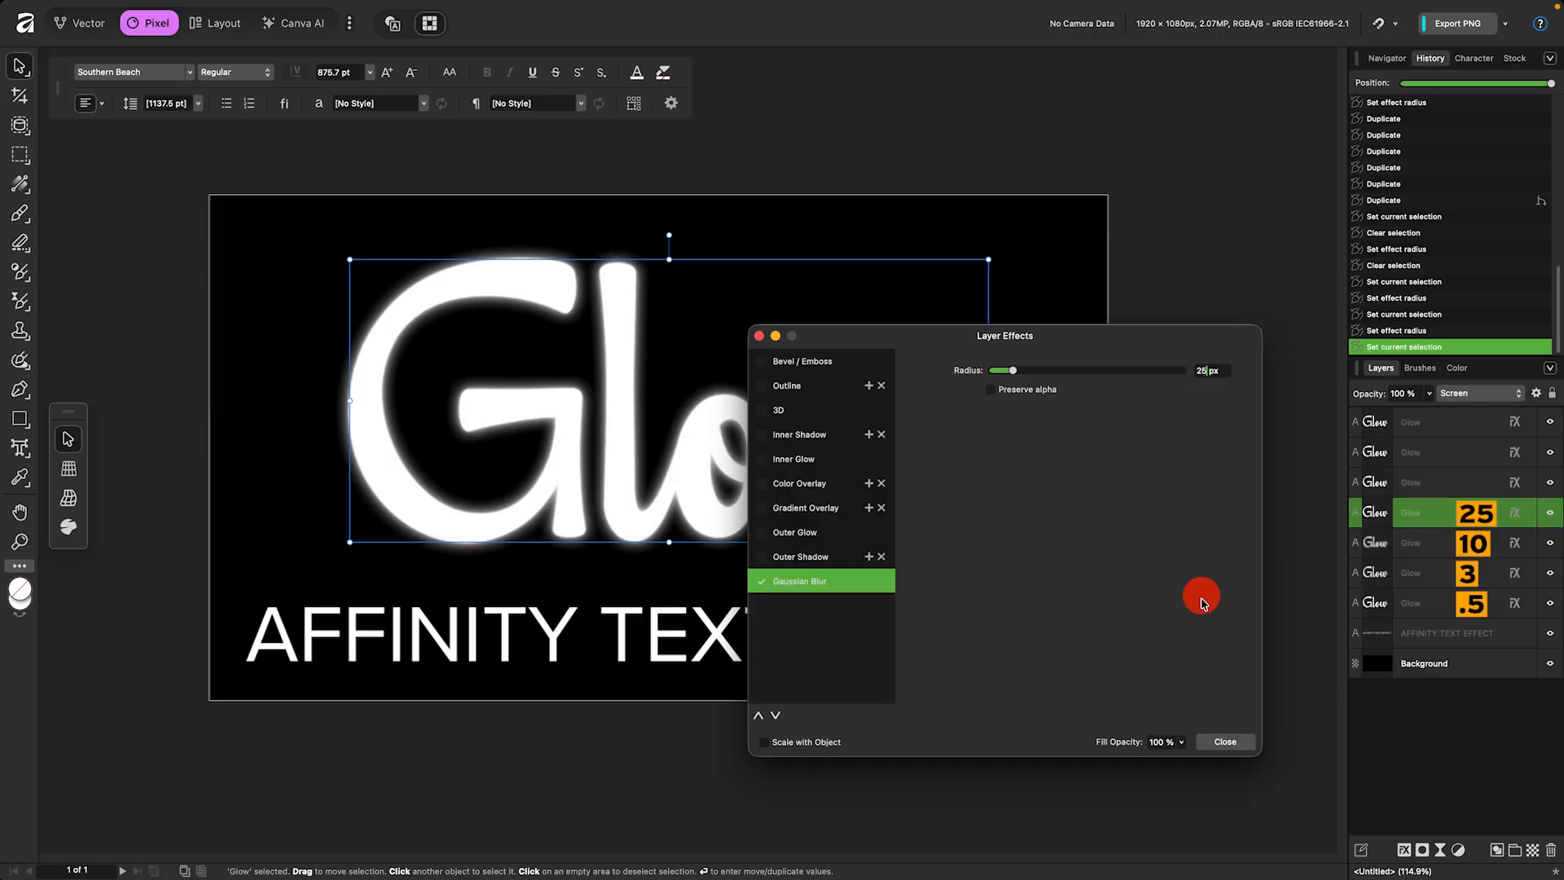
left_click(1224, 741)
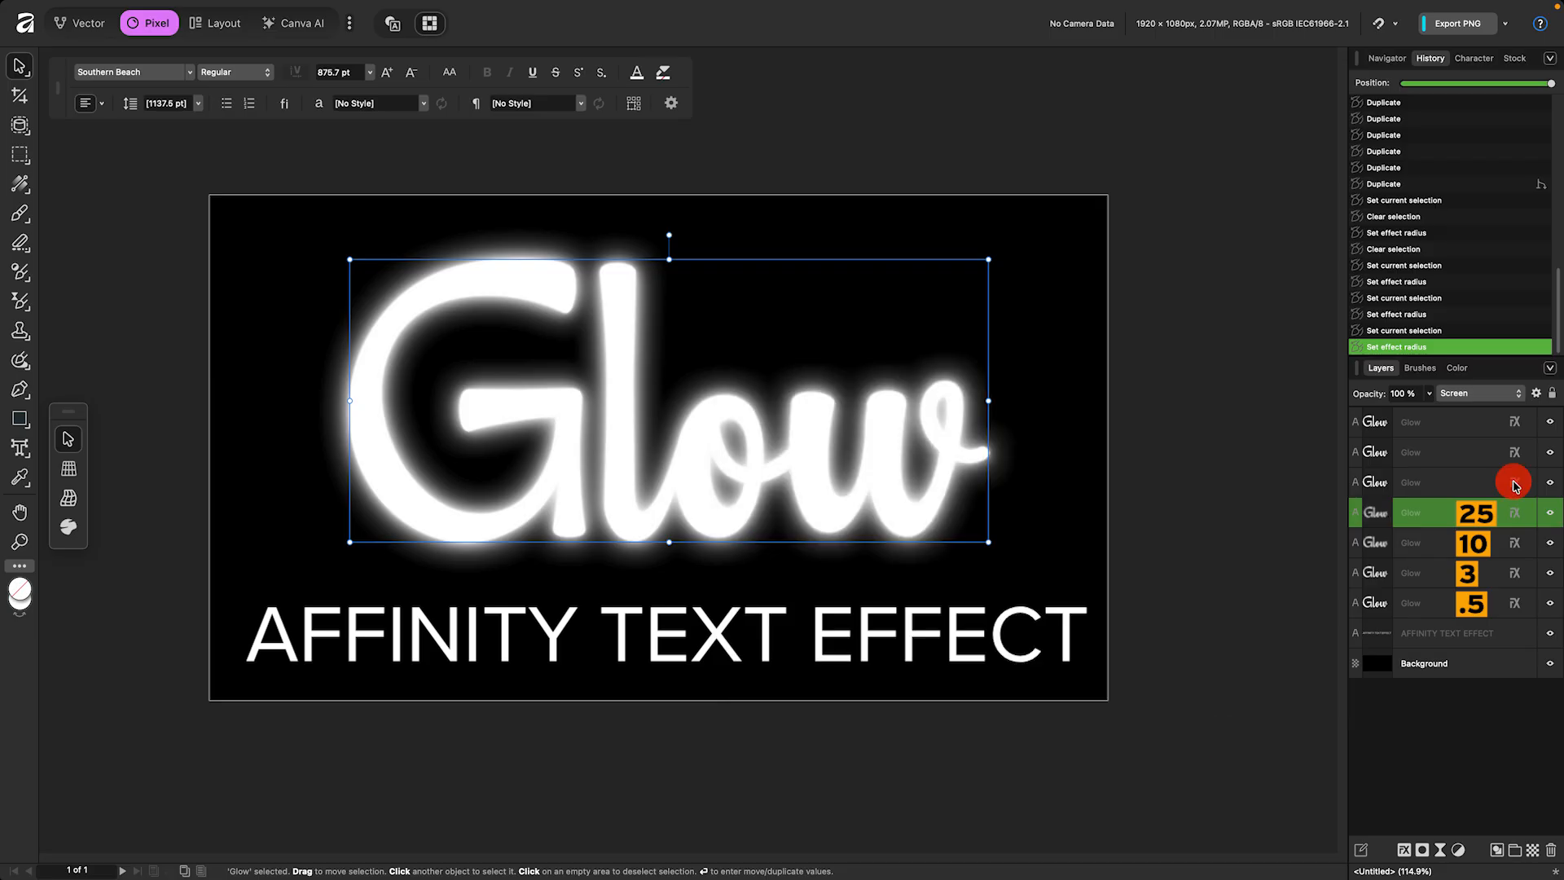
Step: Set the Gaussian Blur radius of the fifth Glow layer from the bottom of the stack to 75 px
left_click(1514, 482)
left_click(1207, 377)
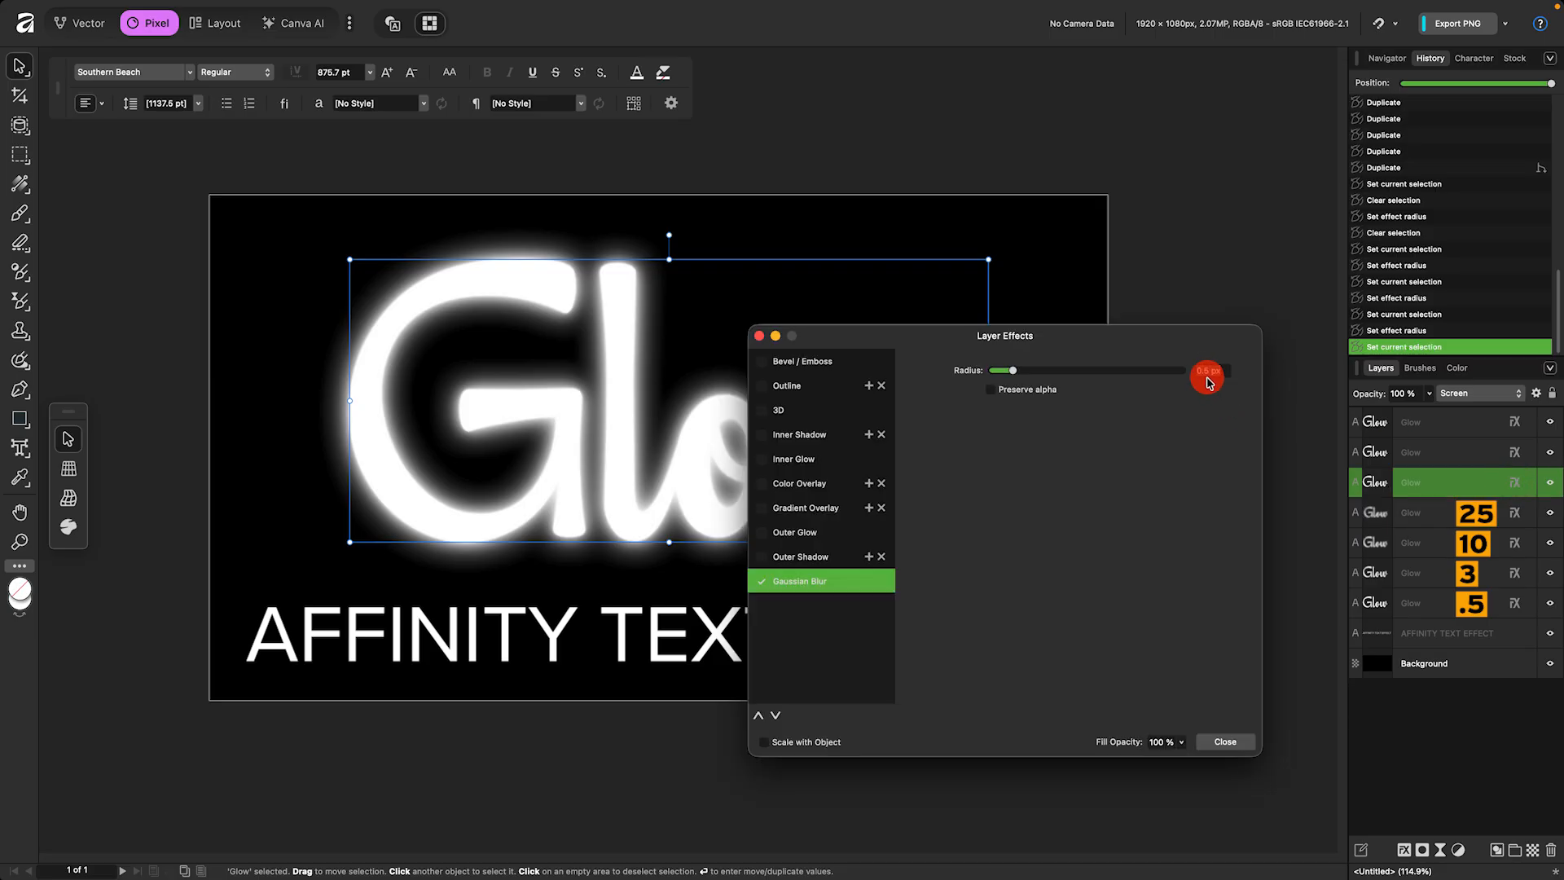
type("7")
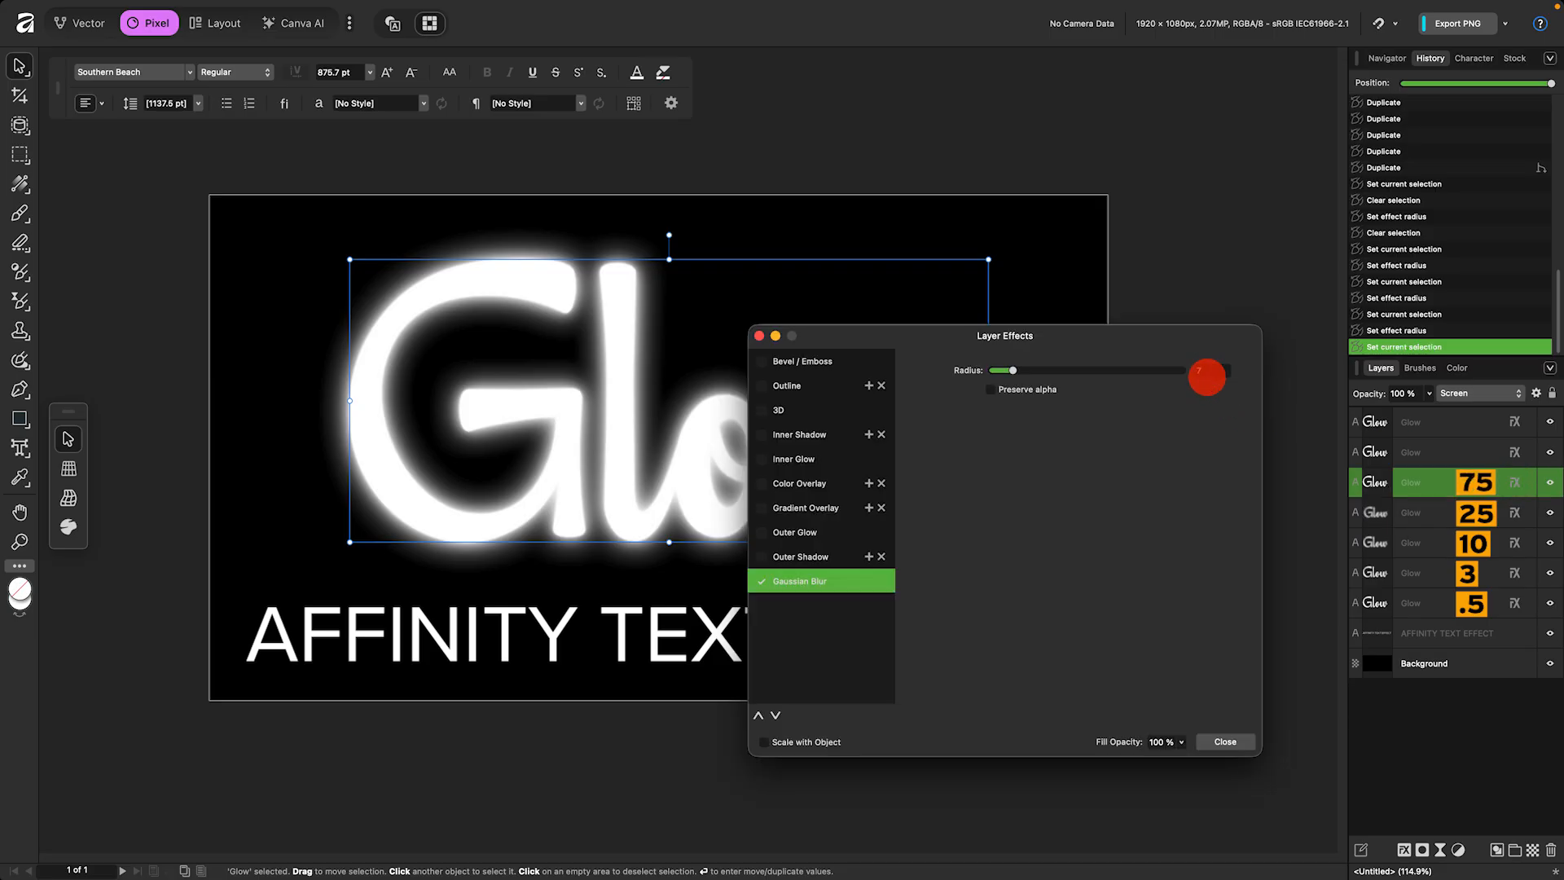
type("5")
key("Return")
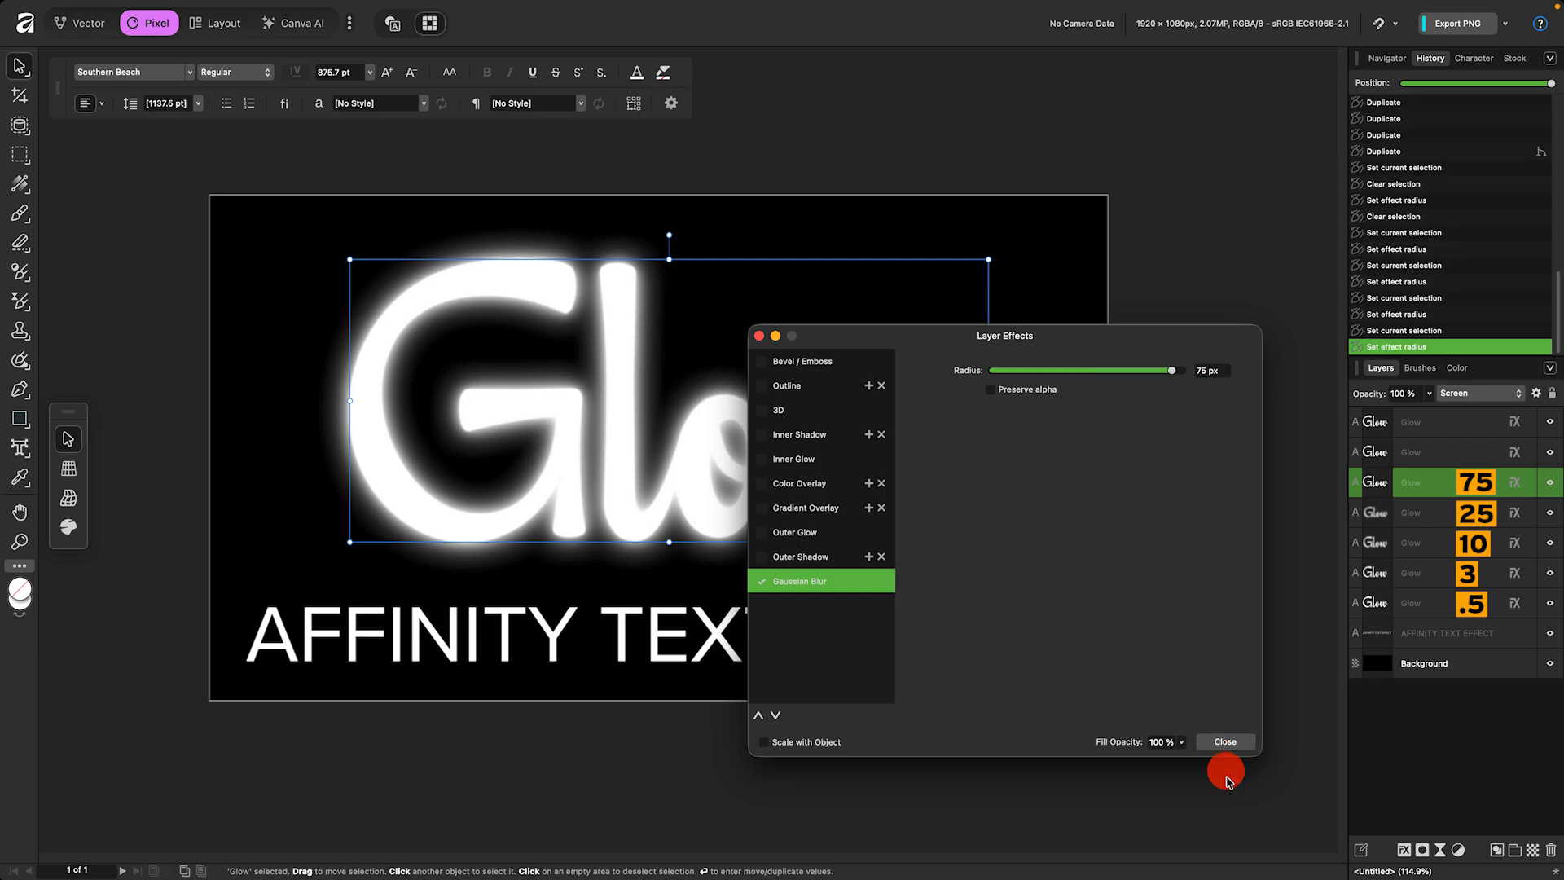
left_click(1221, 741)
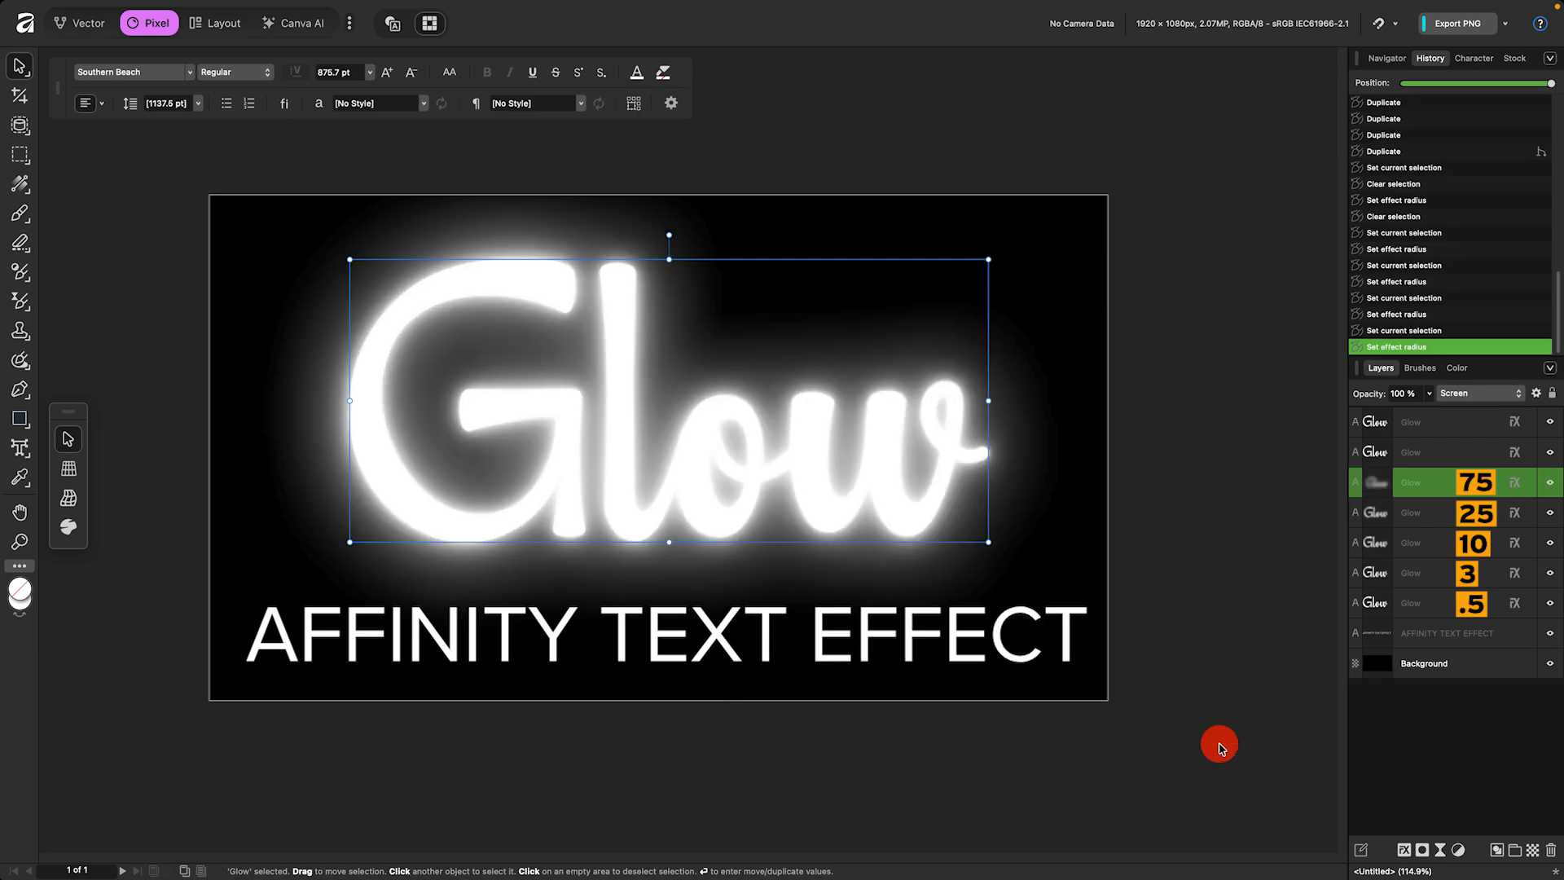
Step: Set the Gaussian Blur radius of the sixth Glow layer, just below the topmost one, to 250 px
left_click(1514, 454)
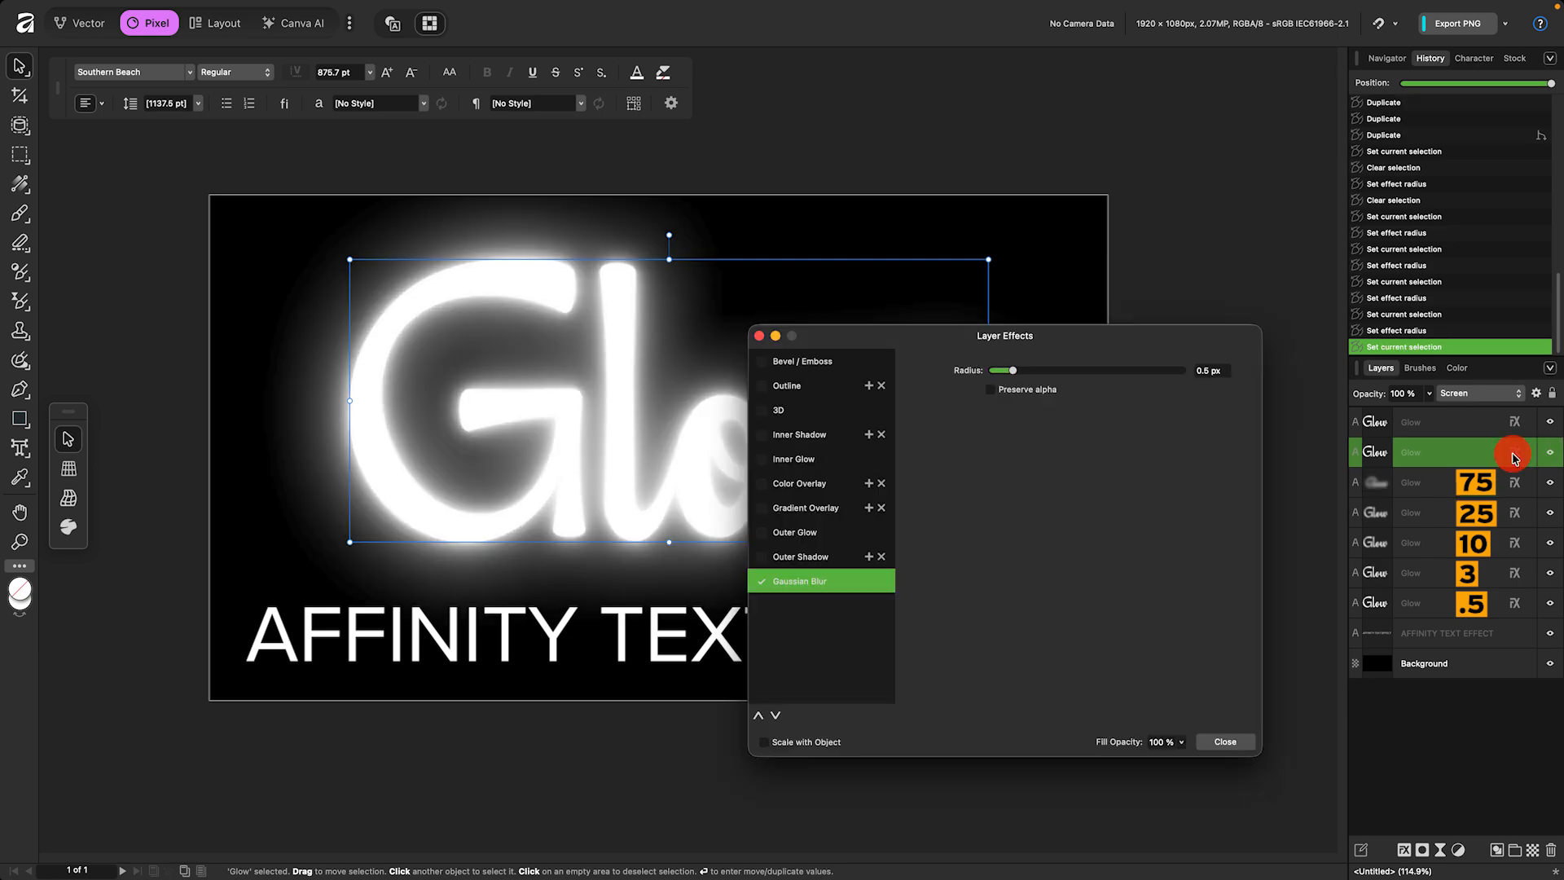
left_click(1204, 371)
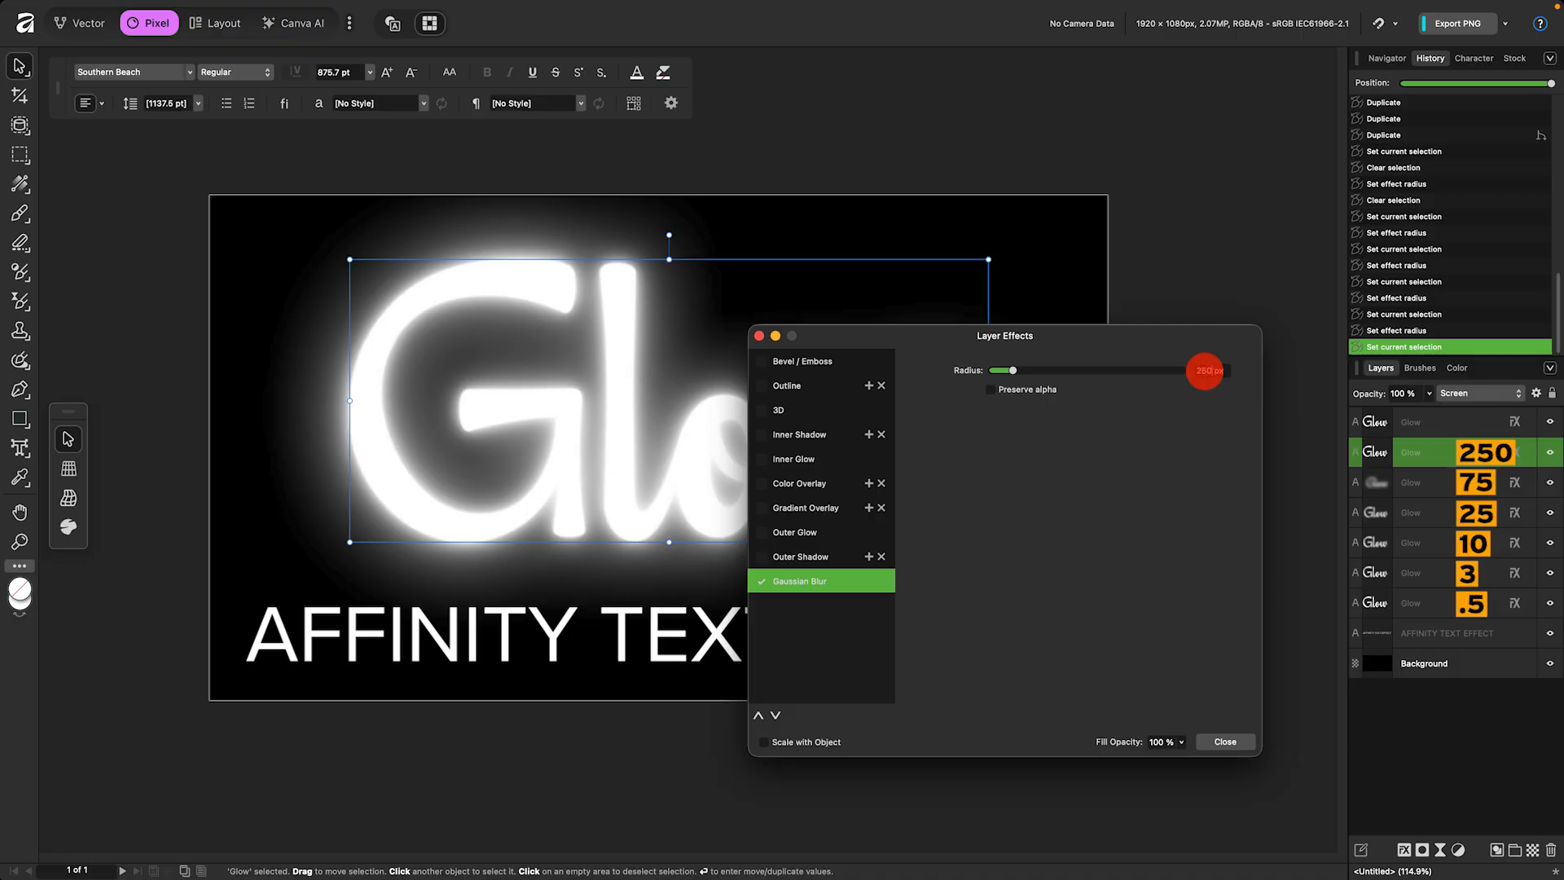
type("250")
key("Return")
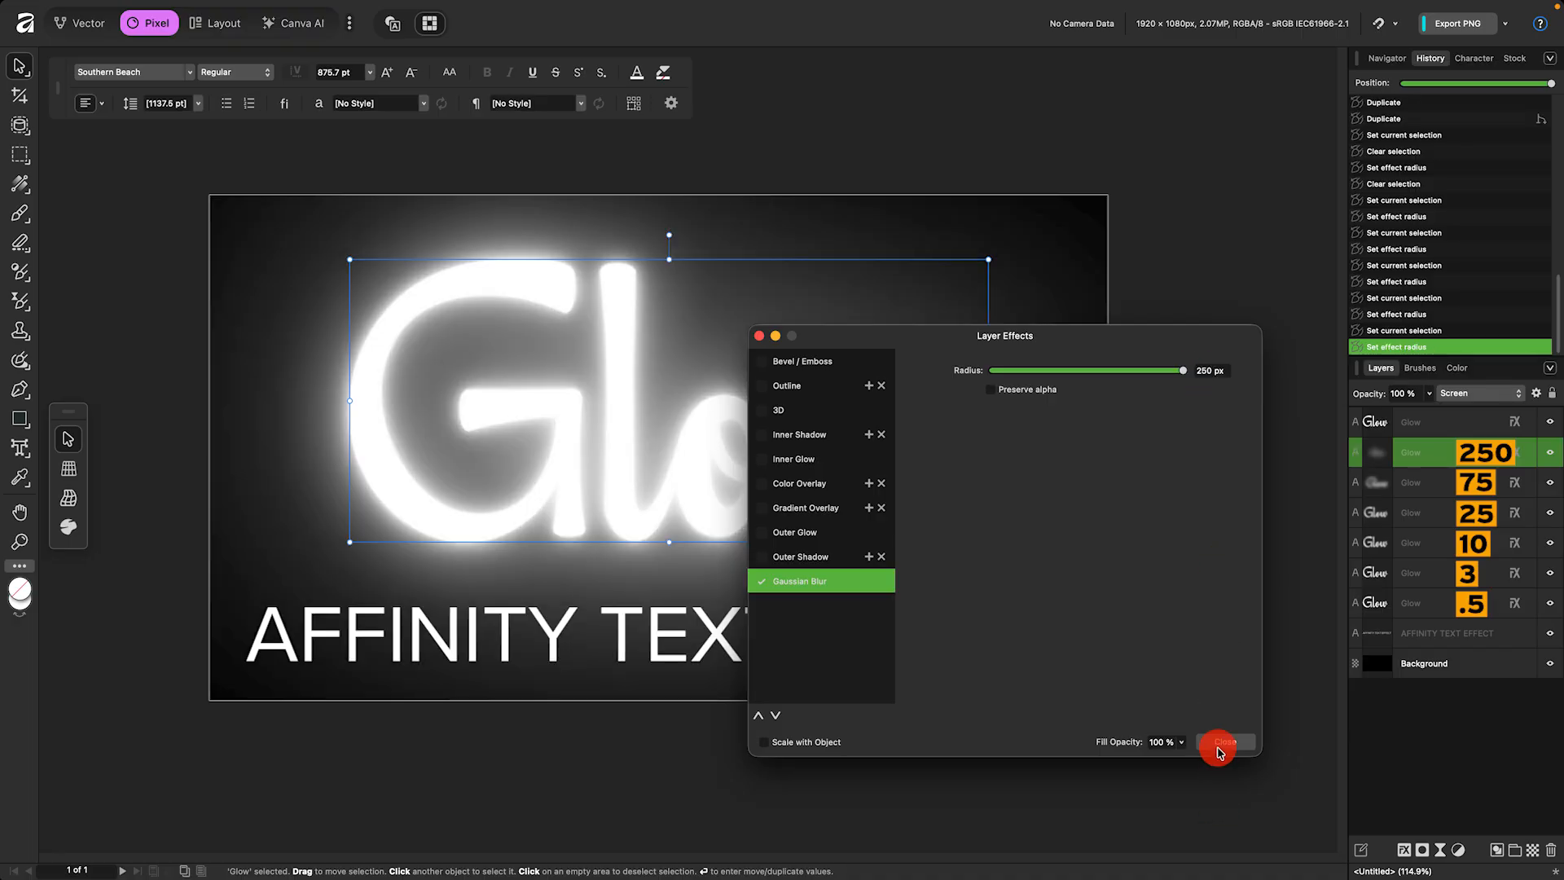
left_click(1221, 742)
Step: Set the Gaussian Blur radius of the topmost Glow layer to 500 px
left_click(1514, 422)
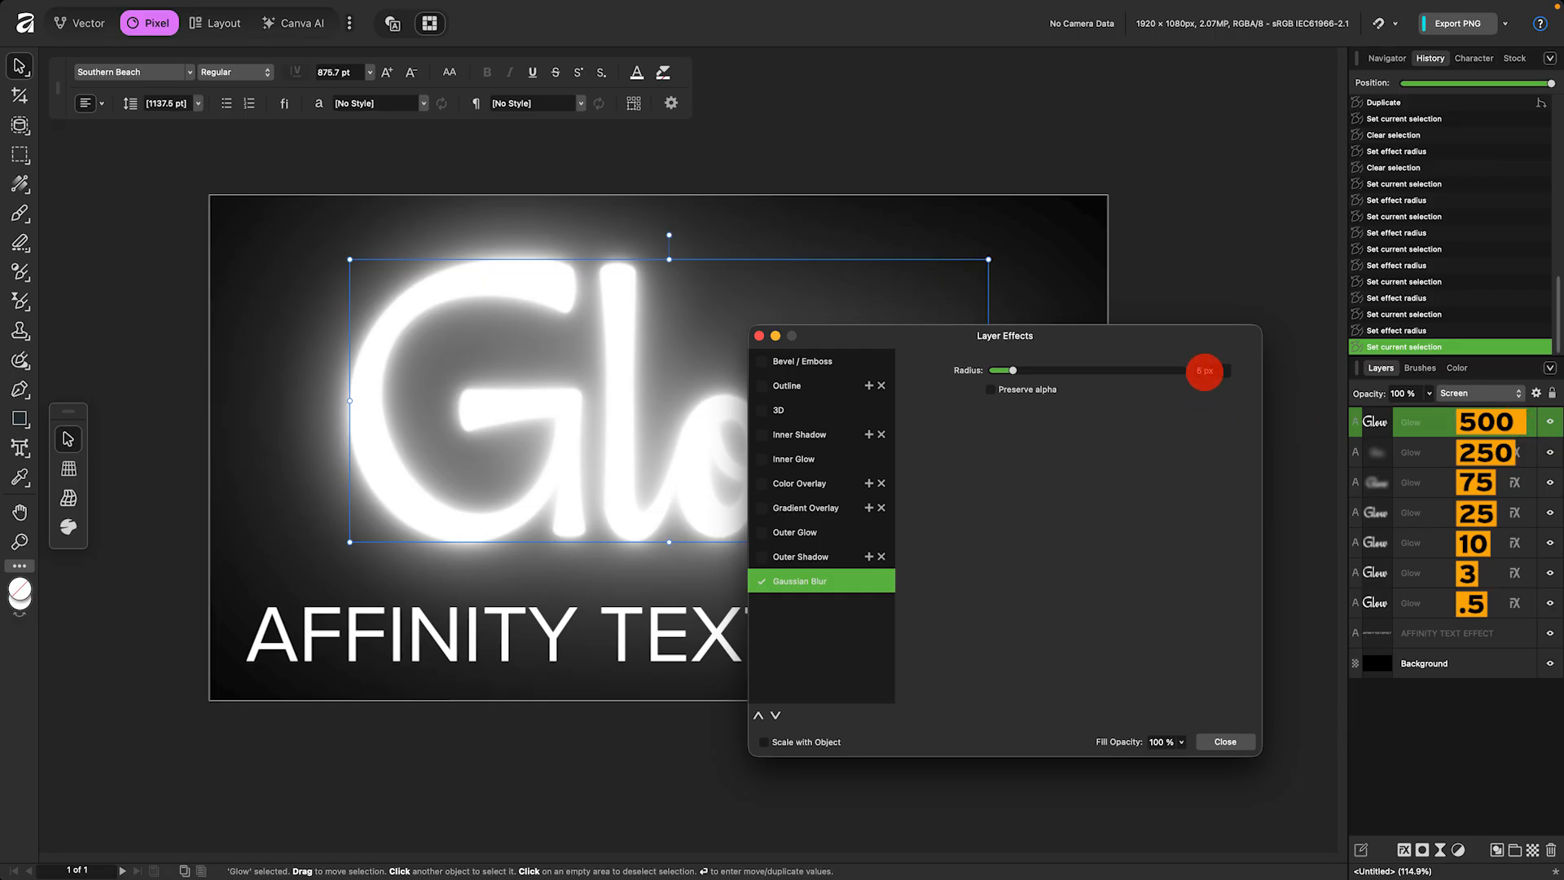
key("Return")
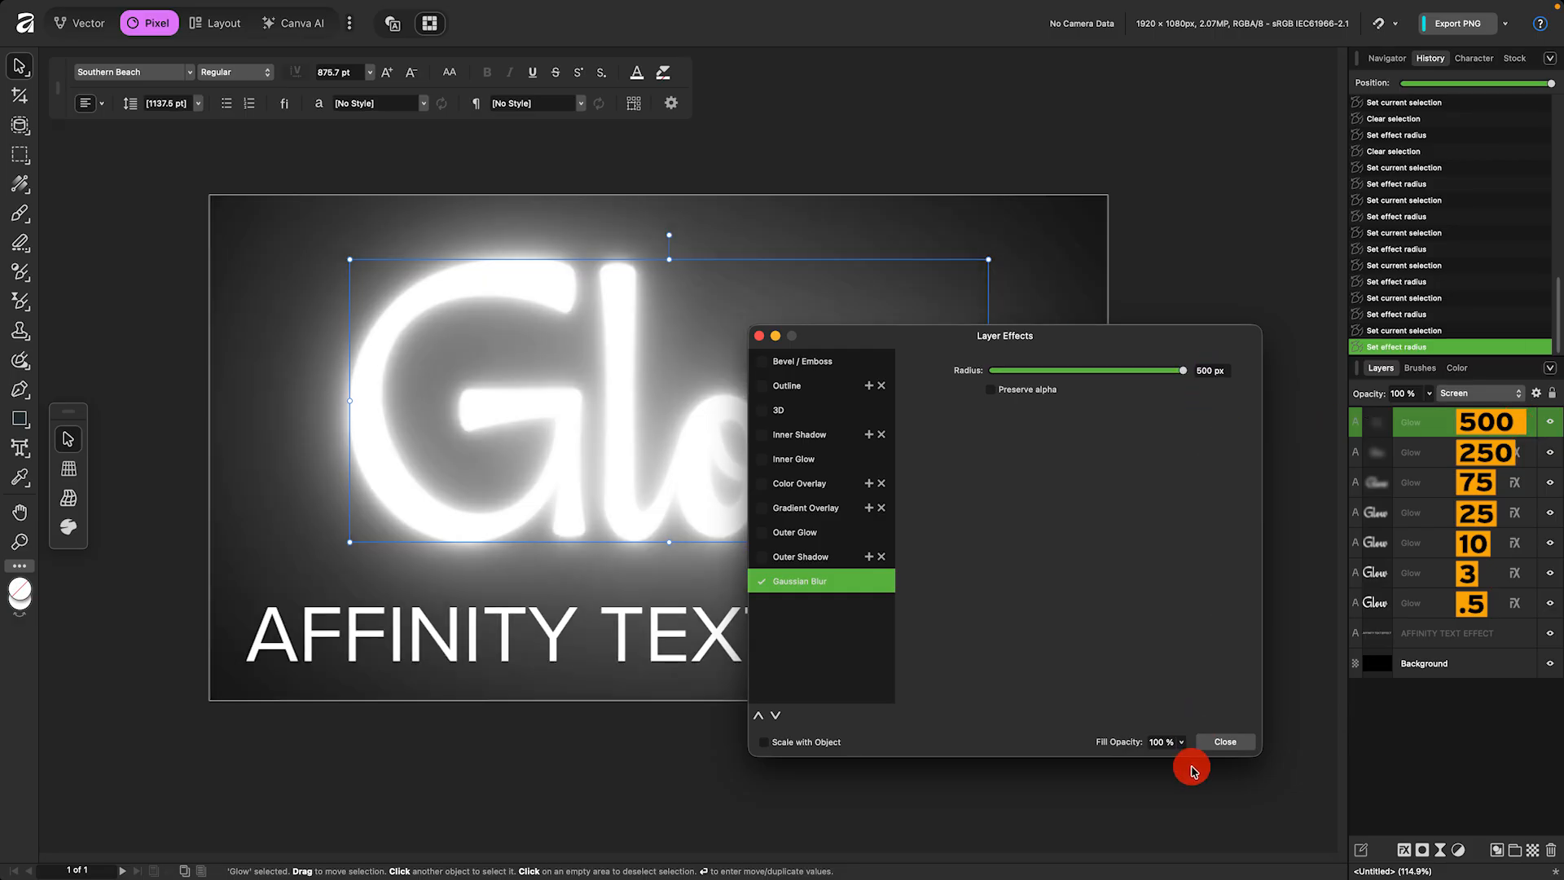
left_click(1222, 742)
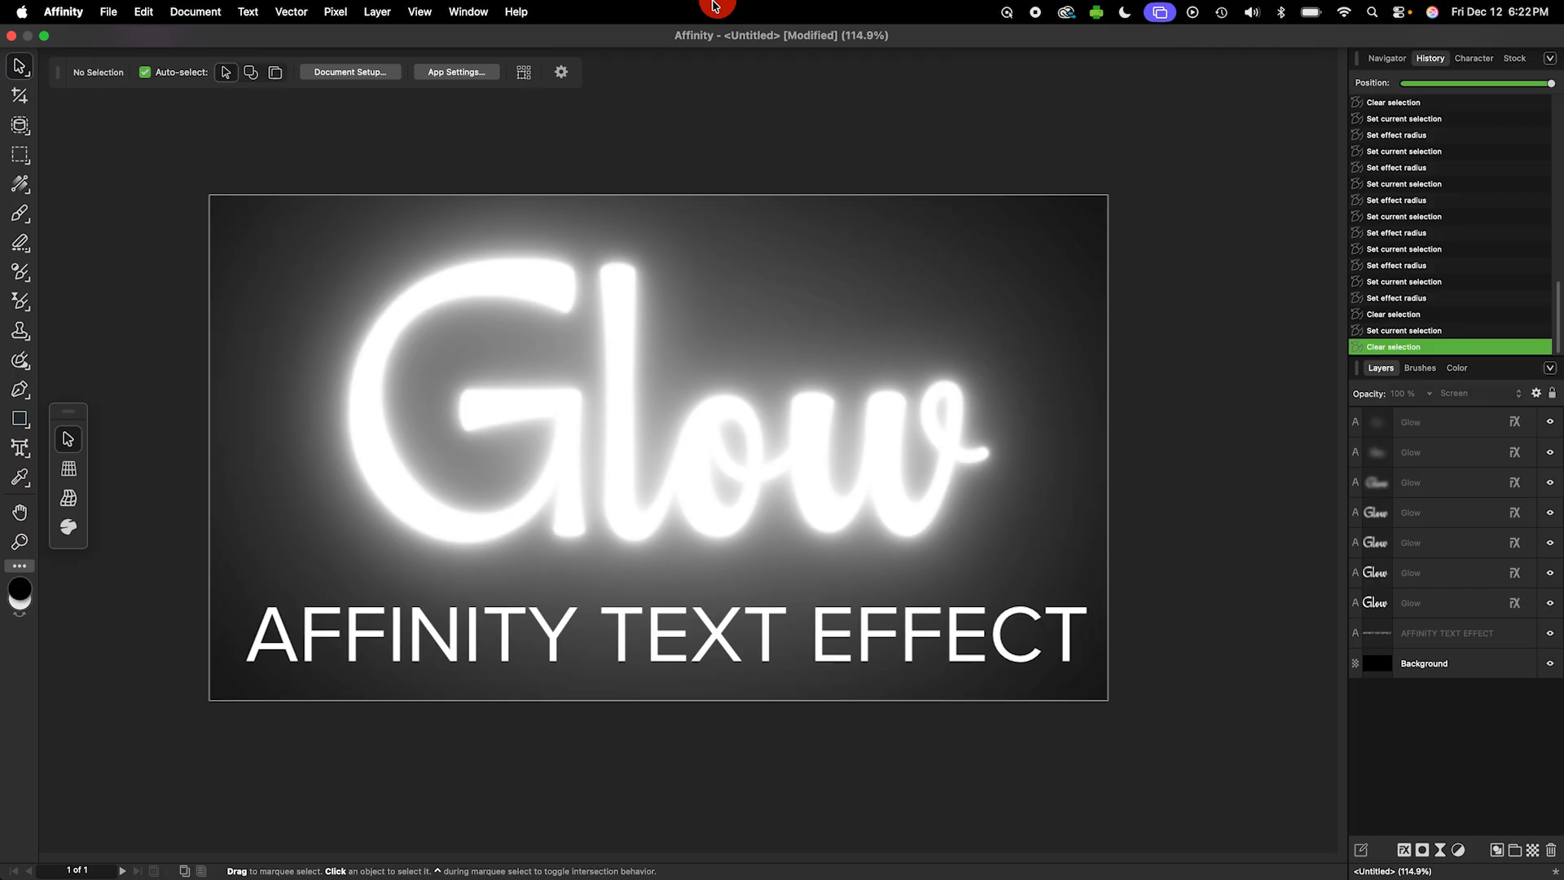
Step: Convert the document's color format to RGB/16
left_click(210, 12)
mouse_move(219, 61)
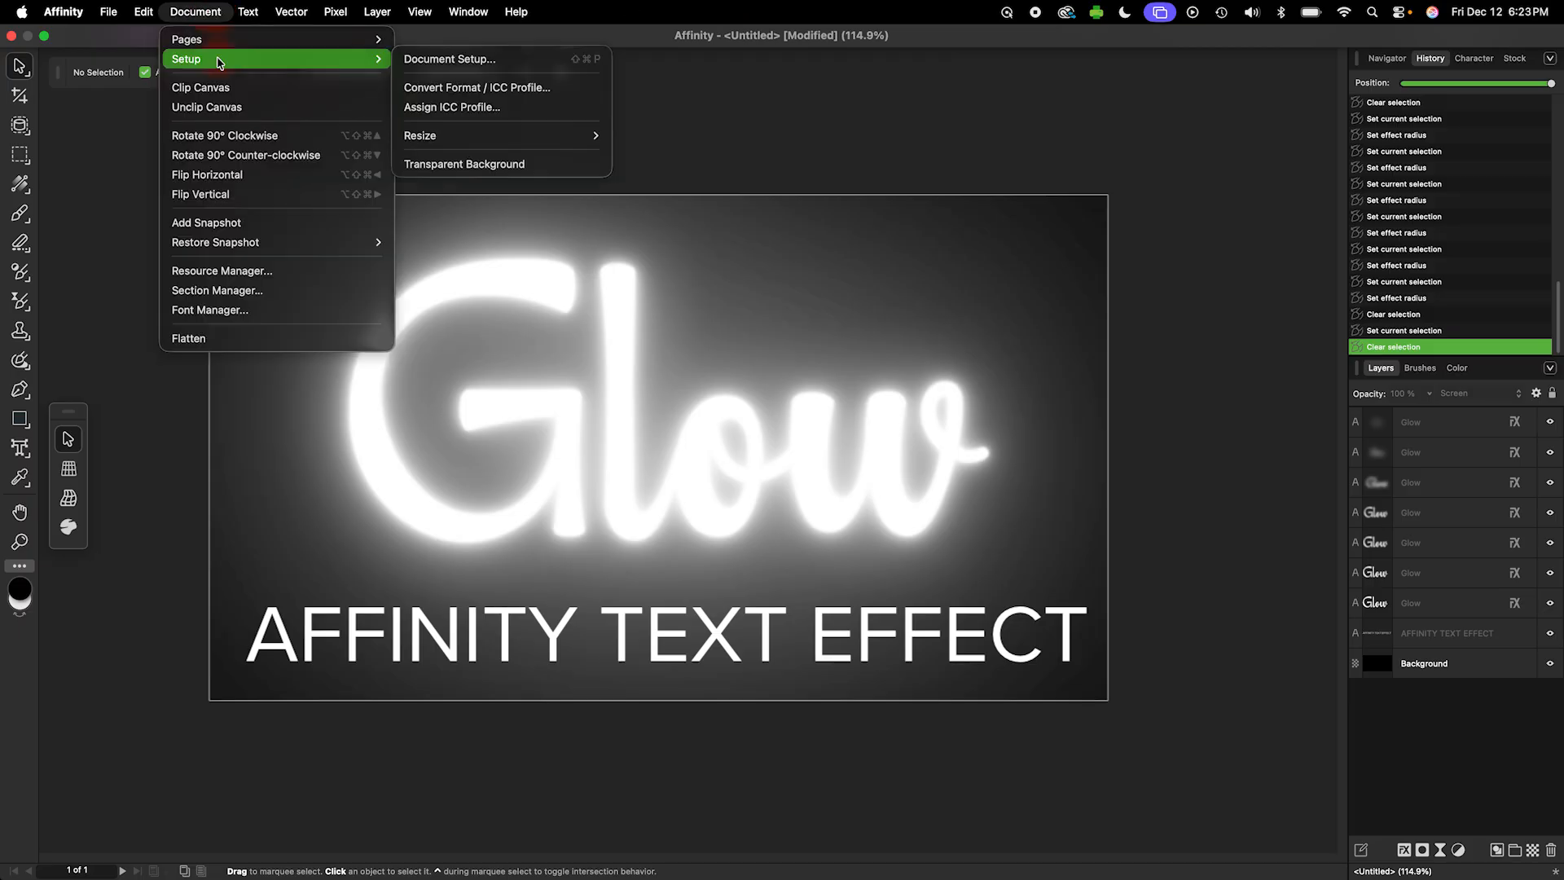
left_click(430, 89)
left_click(769, 359)
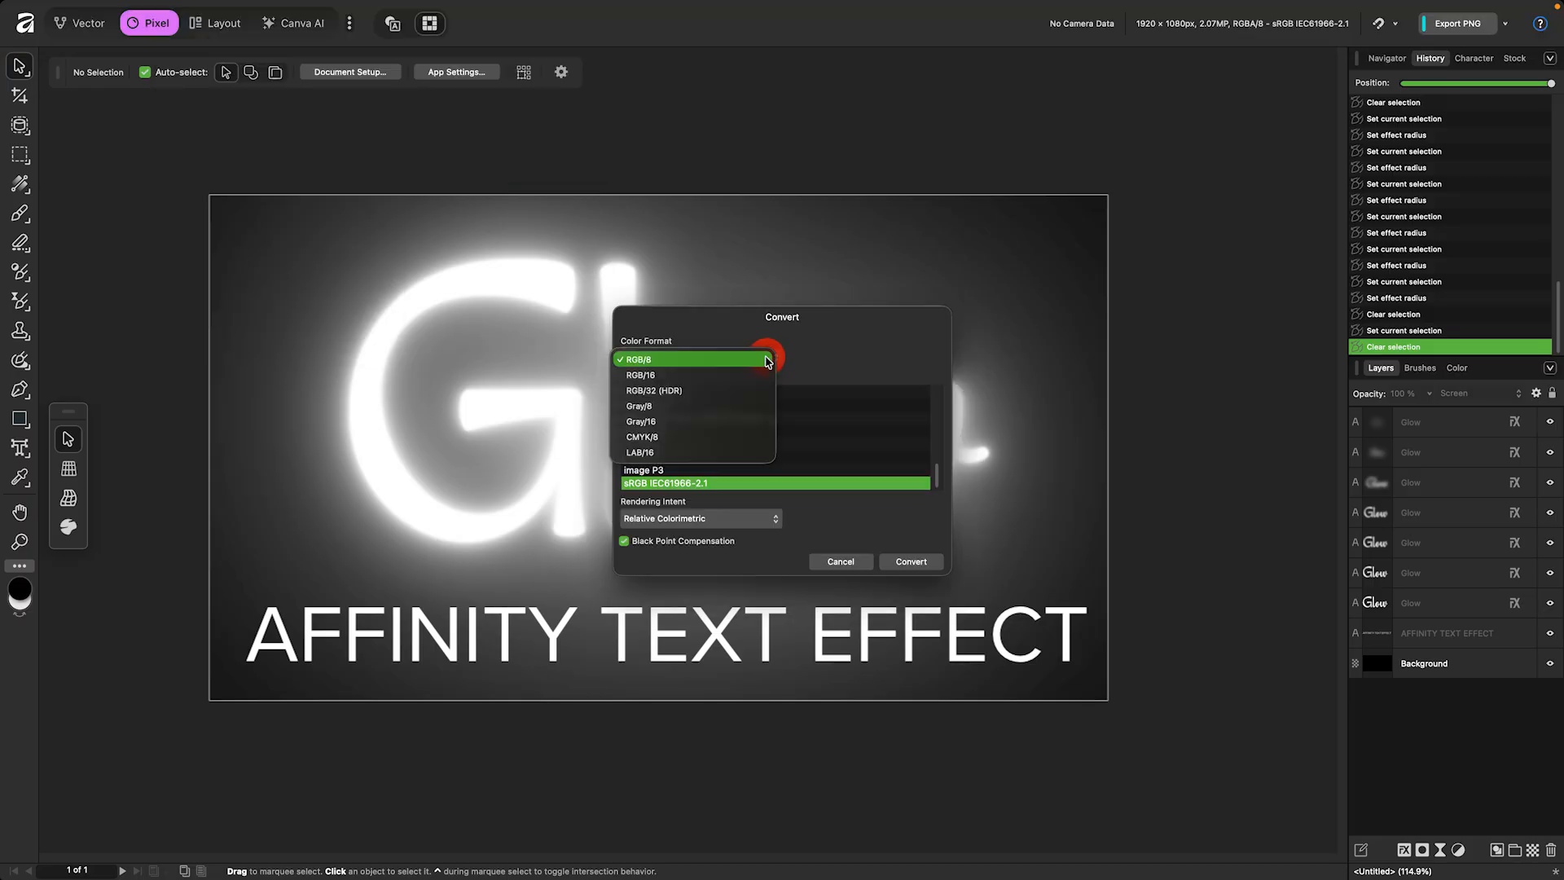
left_click(731, 379)
left_click(920, 561)
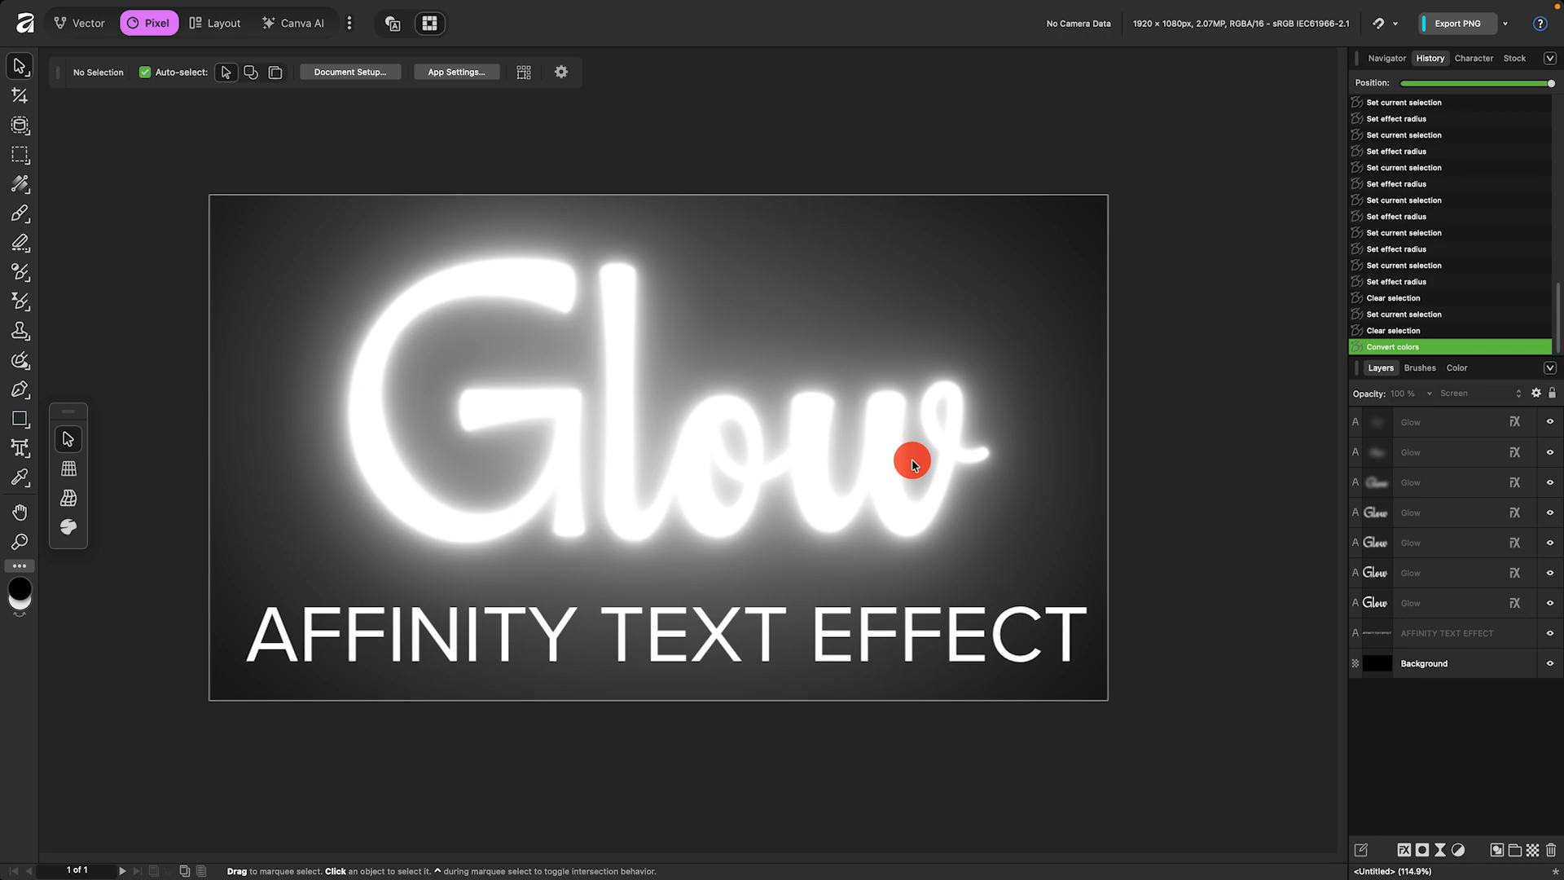
Step: Duplicate the Background layer and move the copy above the AFFINITY TEXT EFFECT layer, beneath the Glow layers
left_click(1479, 663)
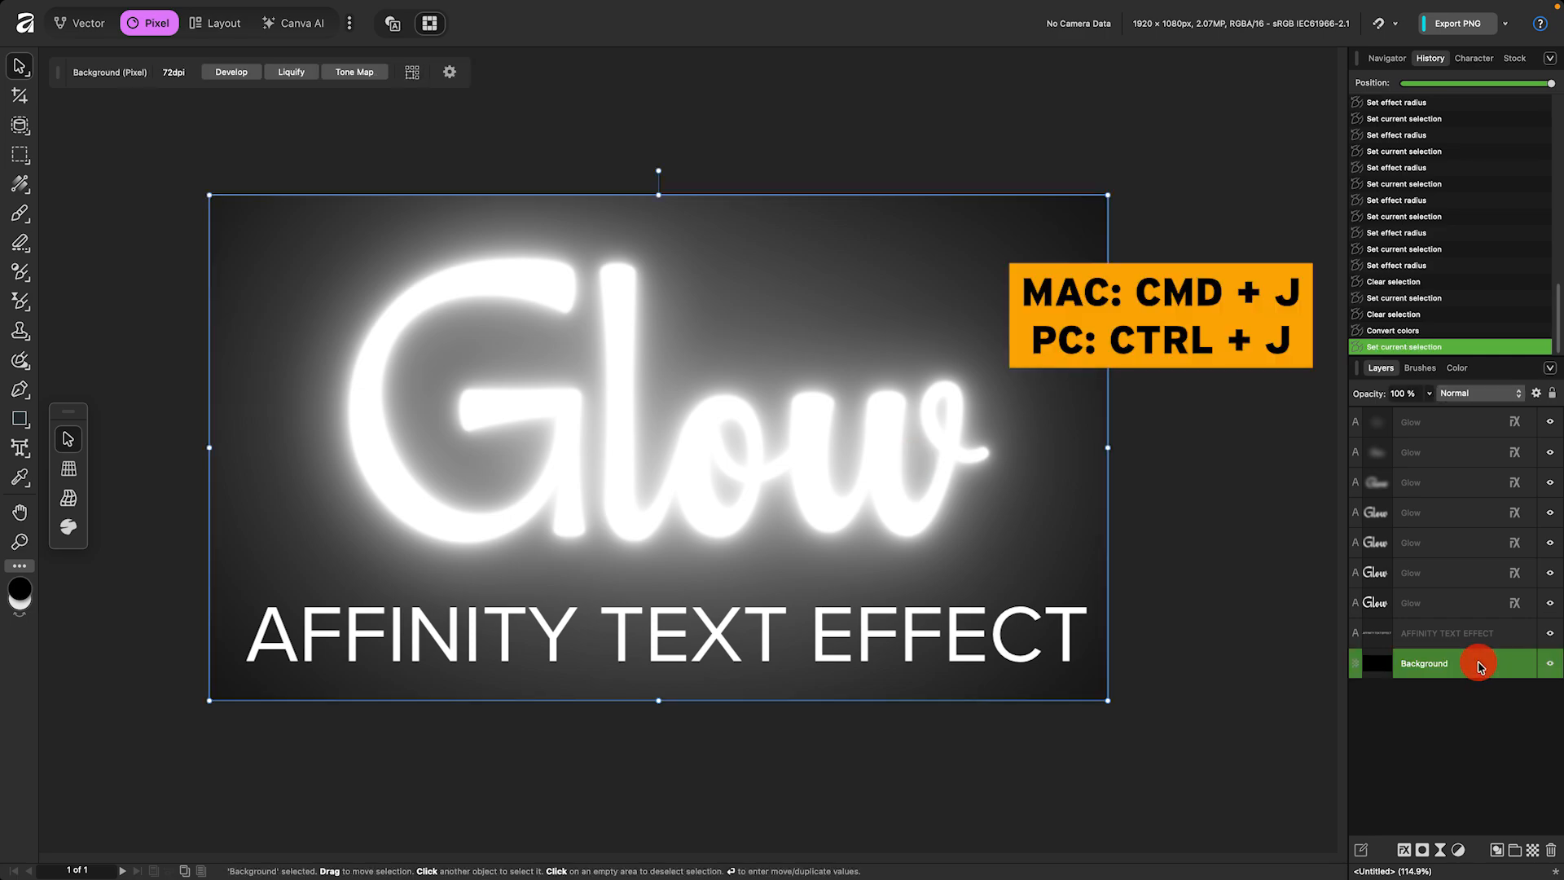
key("ctrl+j")
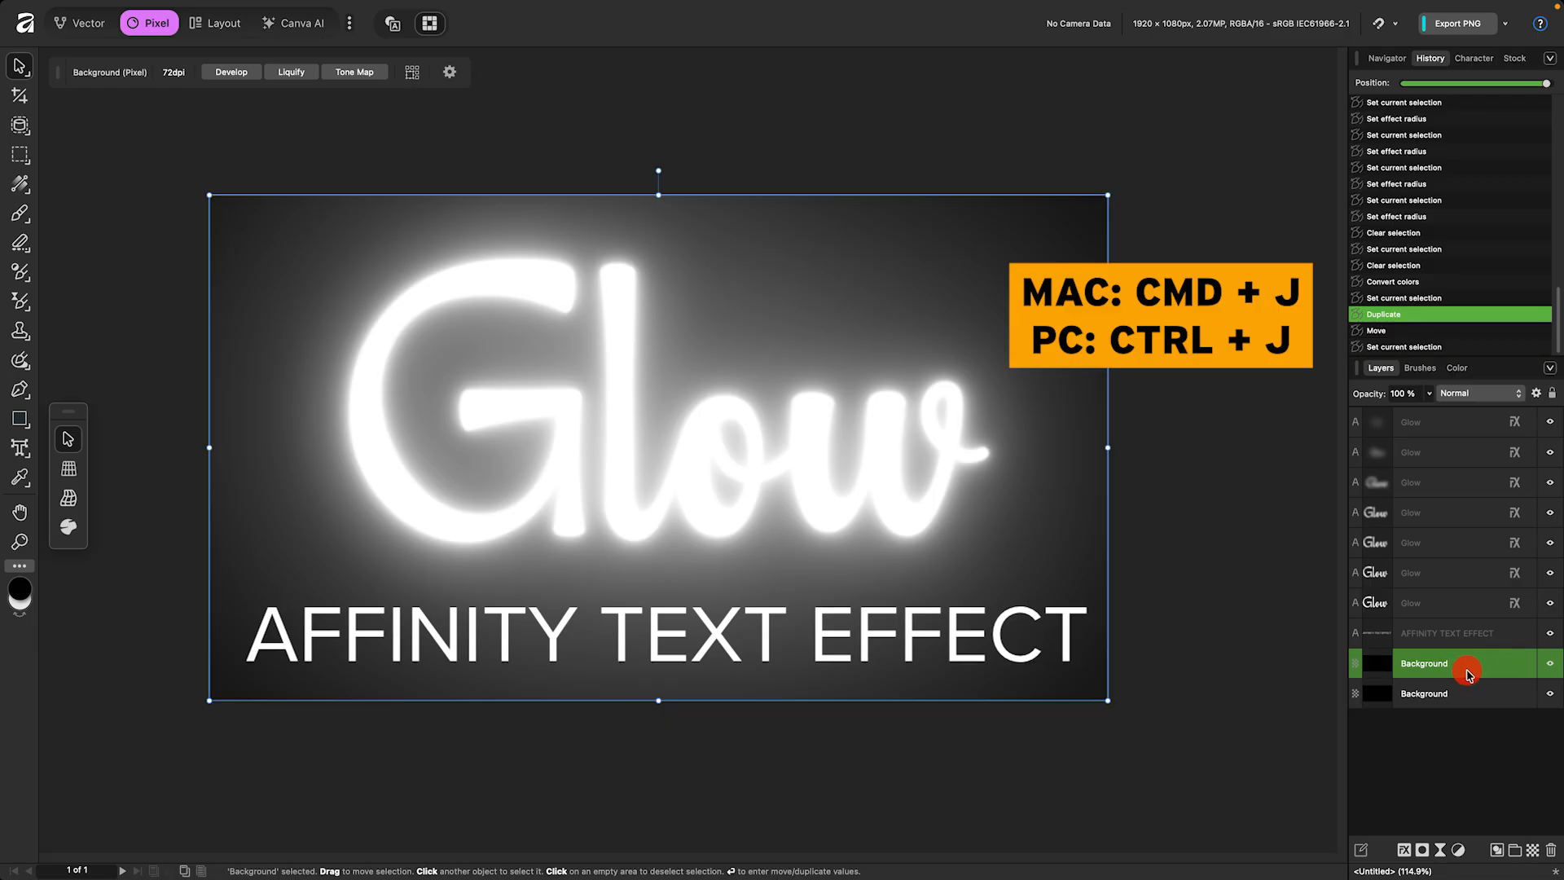
left_click_drag(1469, 673, 1467, 628)
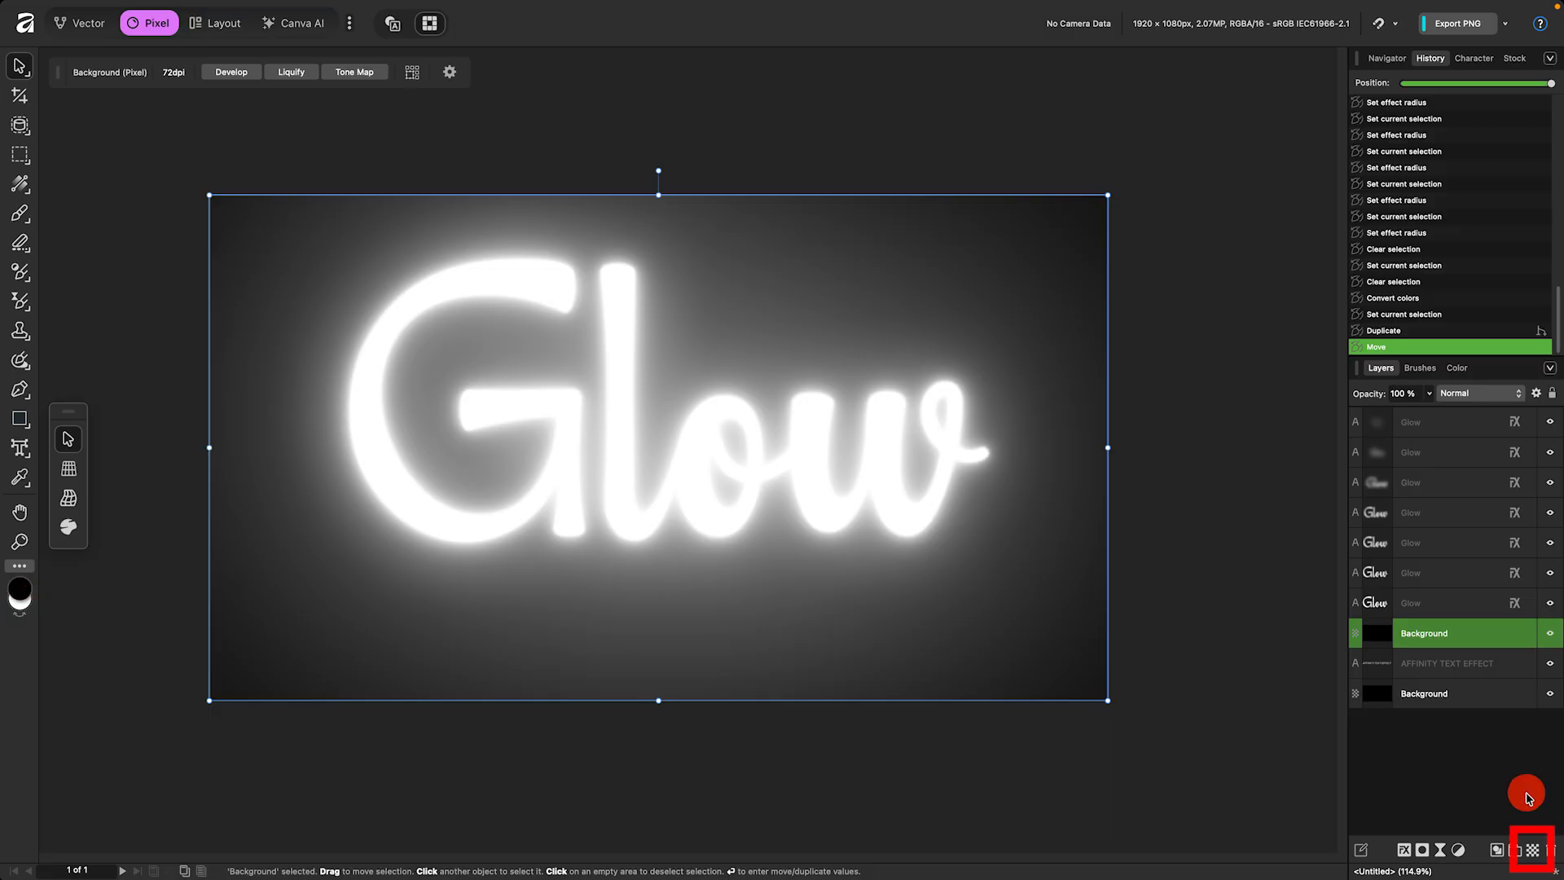
Step: Add a new pixel layer between the upper Background layer and the Glow layers, and open the Perlin Noise filter on it
left_click(1534, 851)
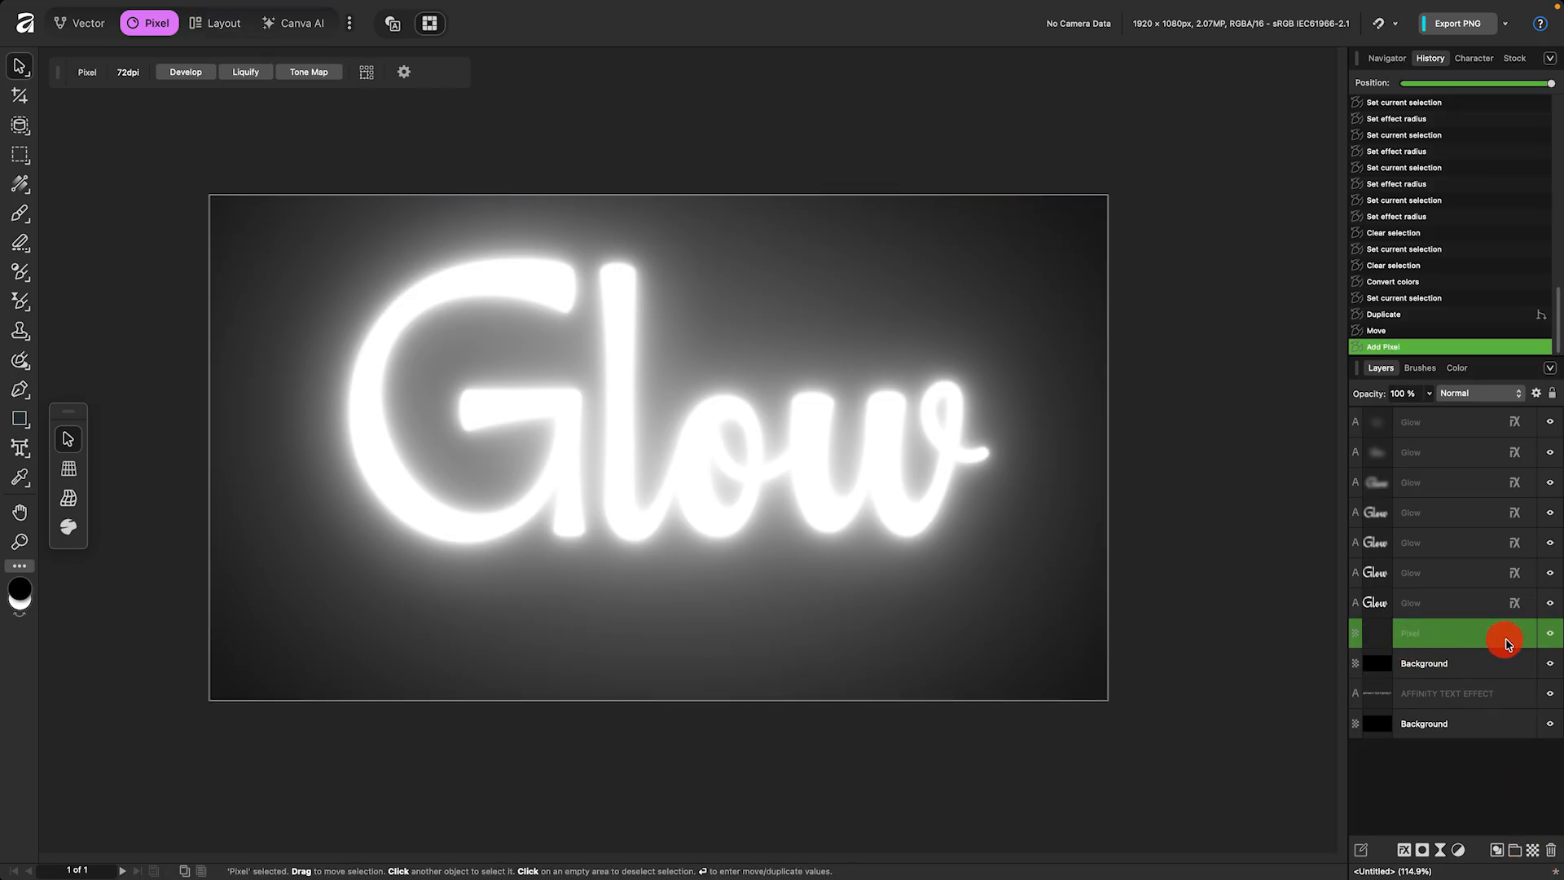
mouse_move(590, 6)
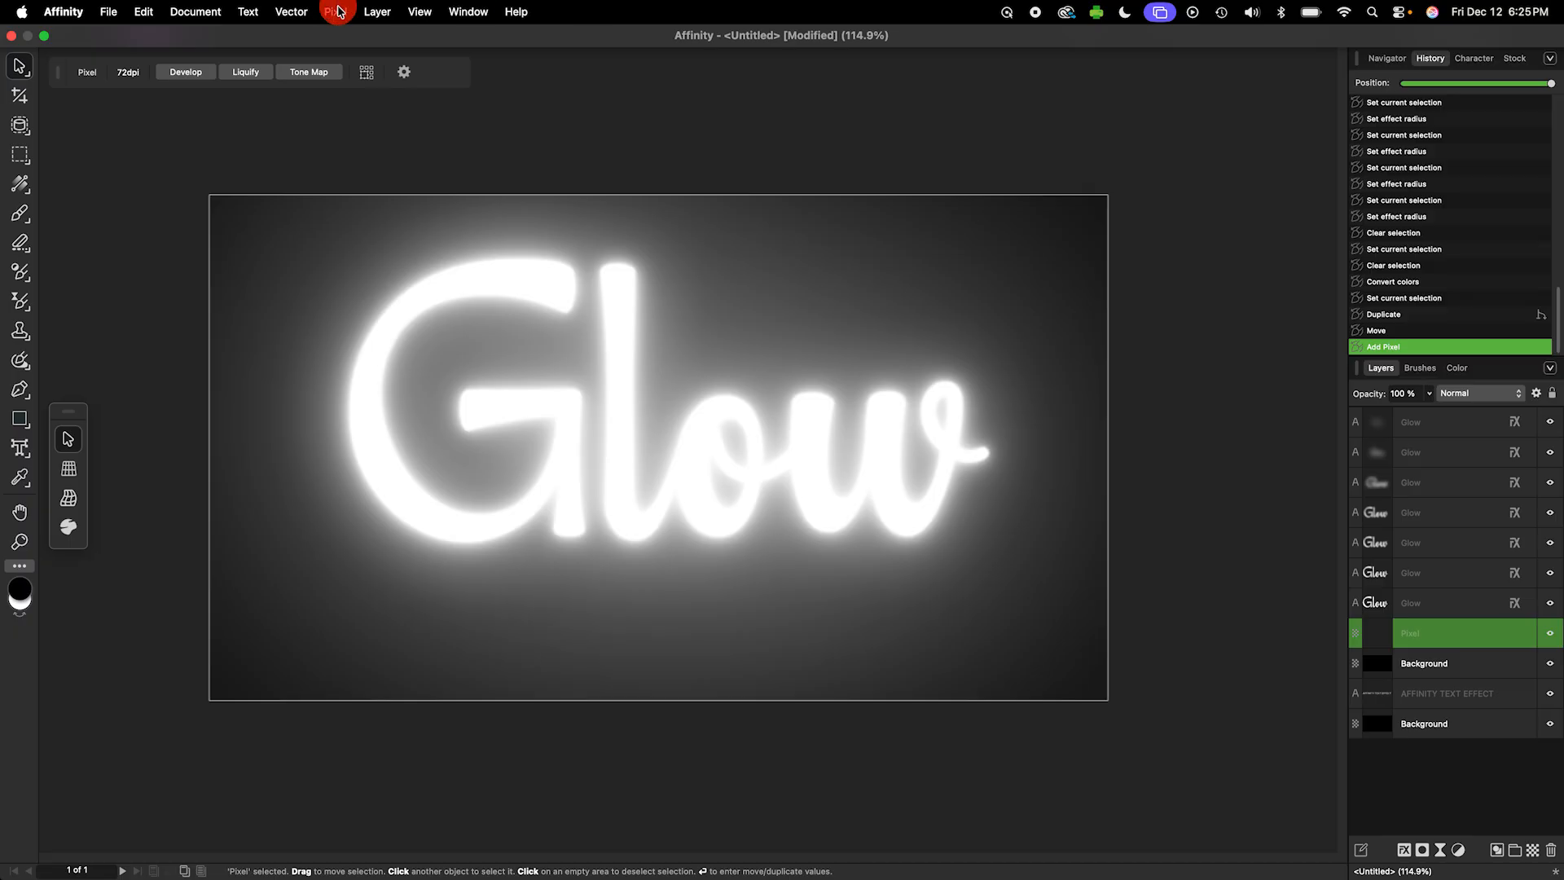
left_click(335, 11)
mouse_move(371, 46)
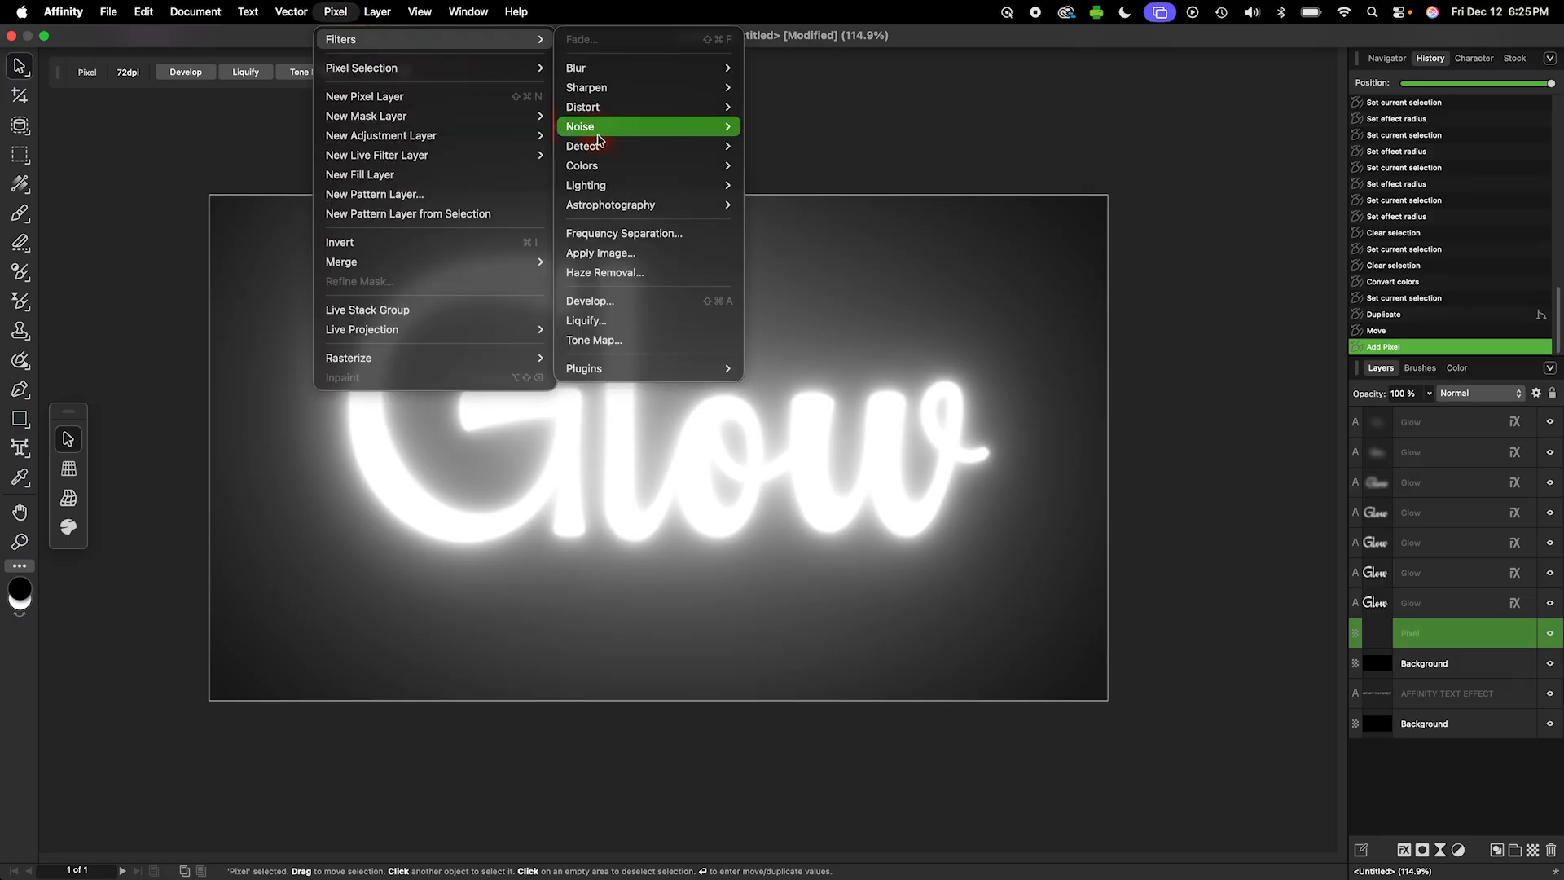
mouse_move(594, 128)
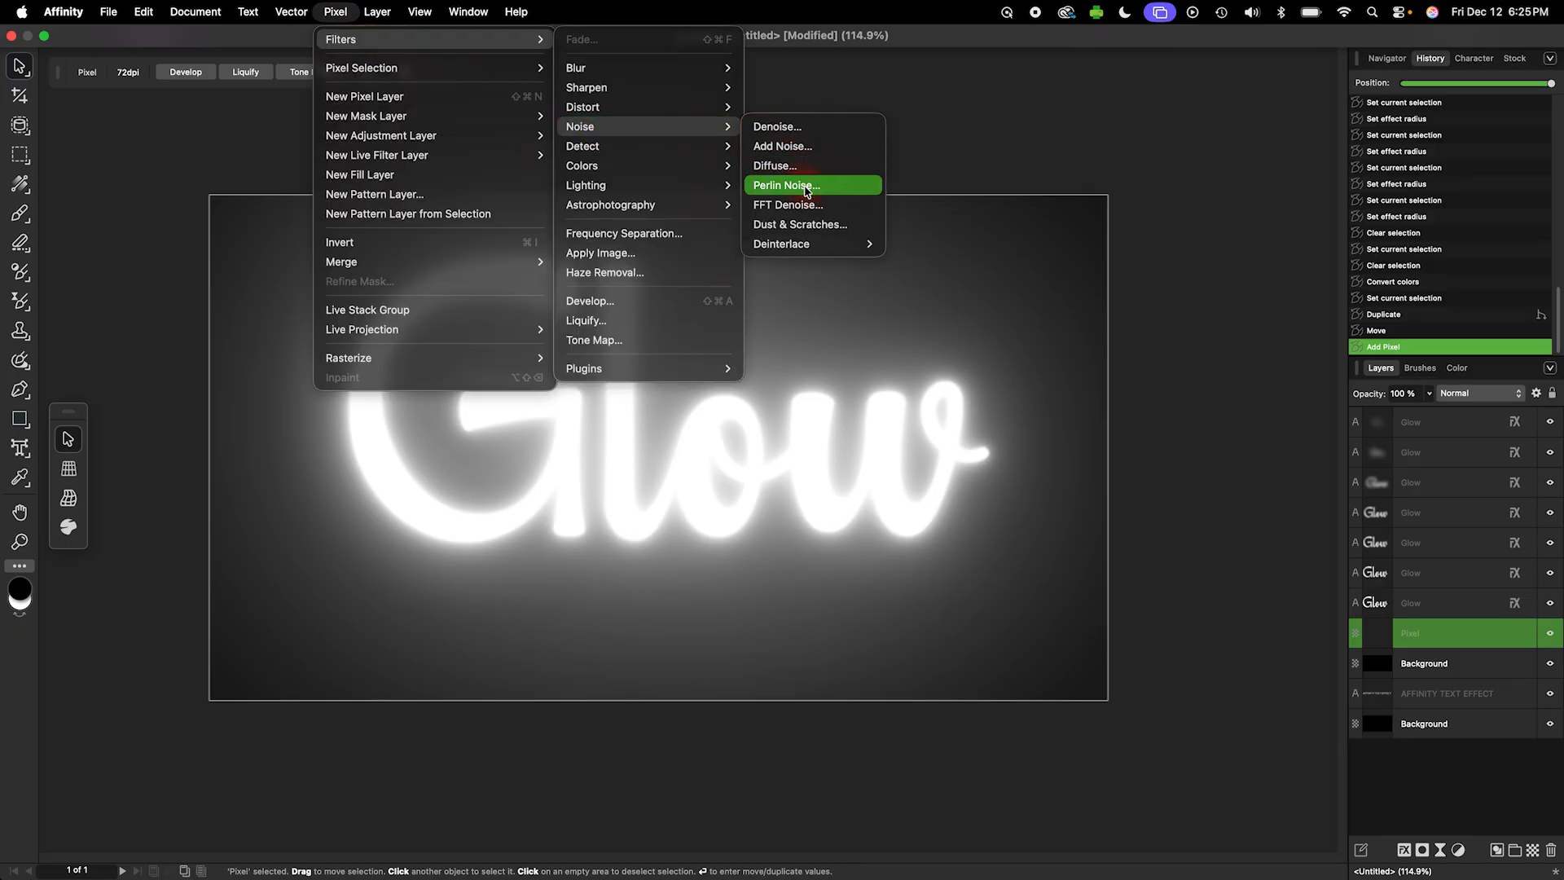
left_click(805, 186)
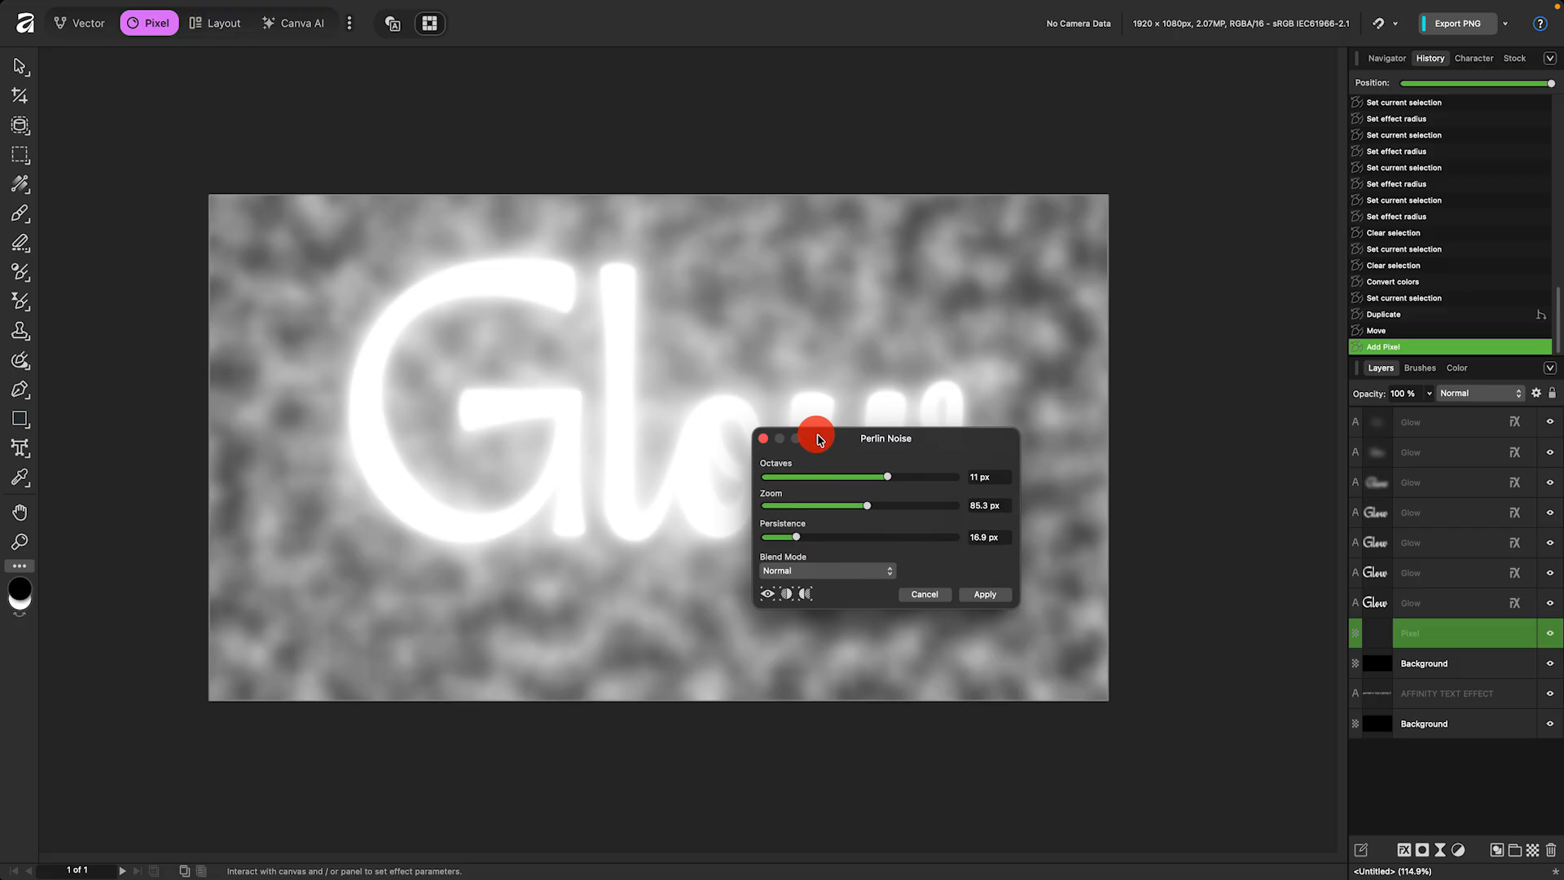
Step: Set the Perlin Noise persistence to about 33.4 px, reduce the octaves below 5 px, lower the zoom slightly, and apply the filter
mouse_move(797, 538)
left_mouse_down()
mouse_move(859, 538)
mouse_move(801, 536)
mouse_move(827, 537)
left_mouse_up()
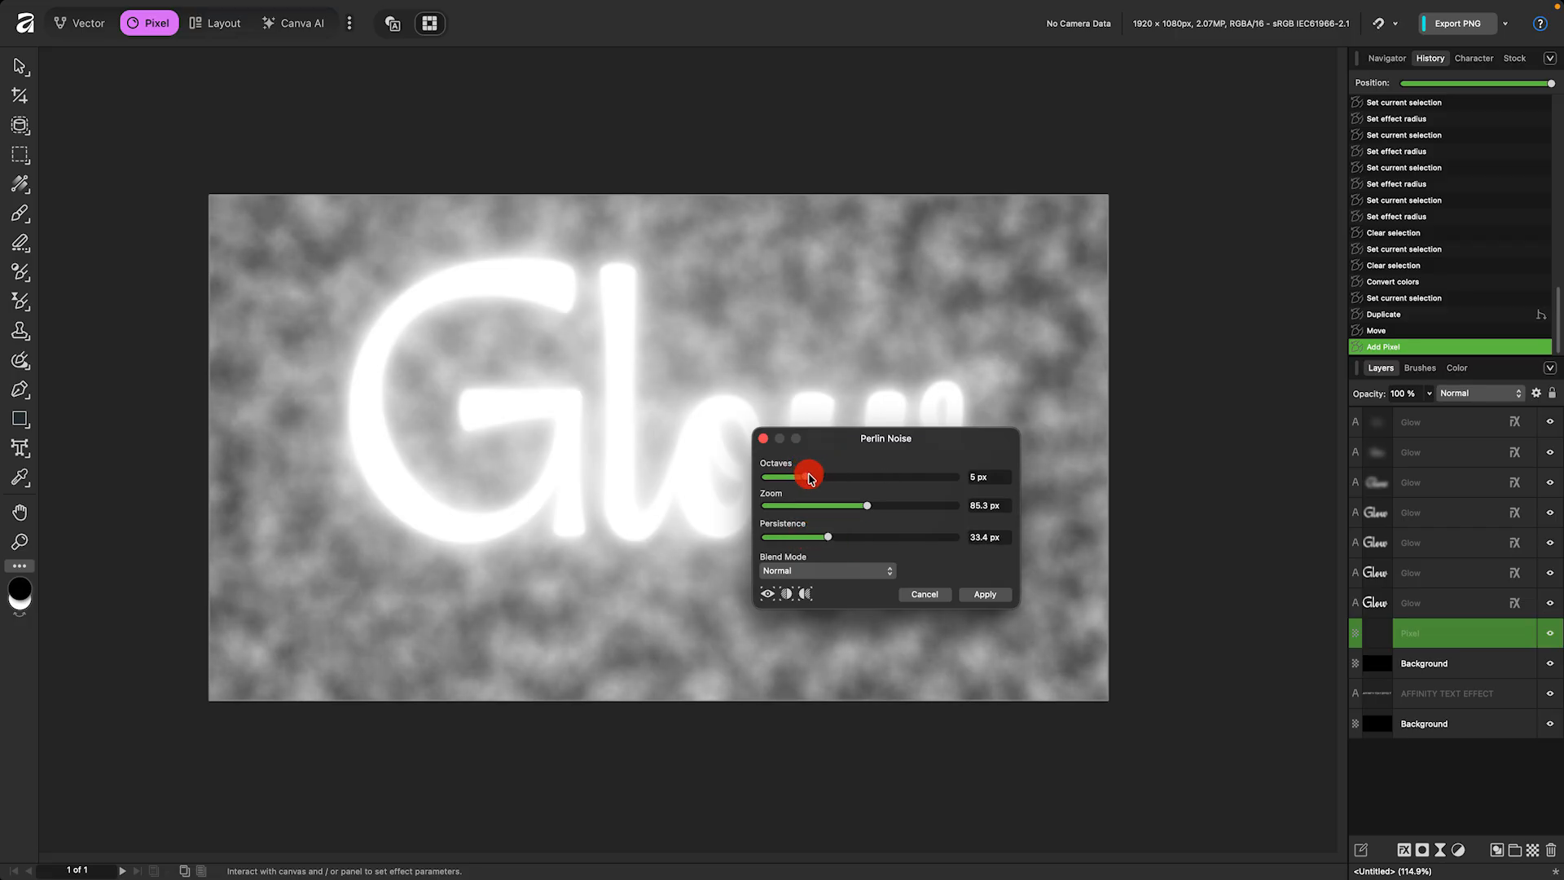
mouse_move(810, 479)
left_mouse_down()
mouse_move(850, 482)
mouse_move(791, 478)
left_mouse_up()
left_click_drag(868, 513, 861, 508)
Step: Rename the noise layer as Perlin Noise and move it up between the third and fourth Glow layers from the bottom
type("Perlin Noise")
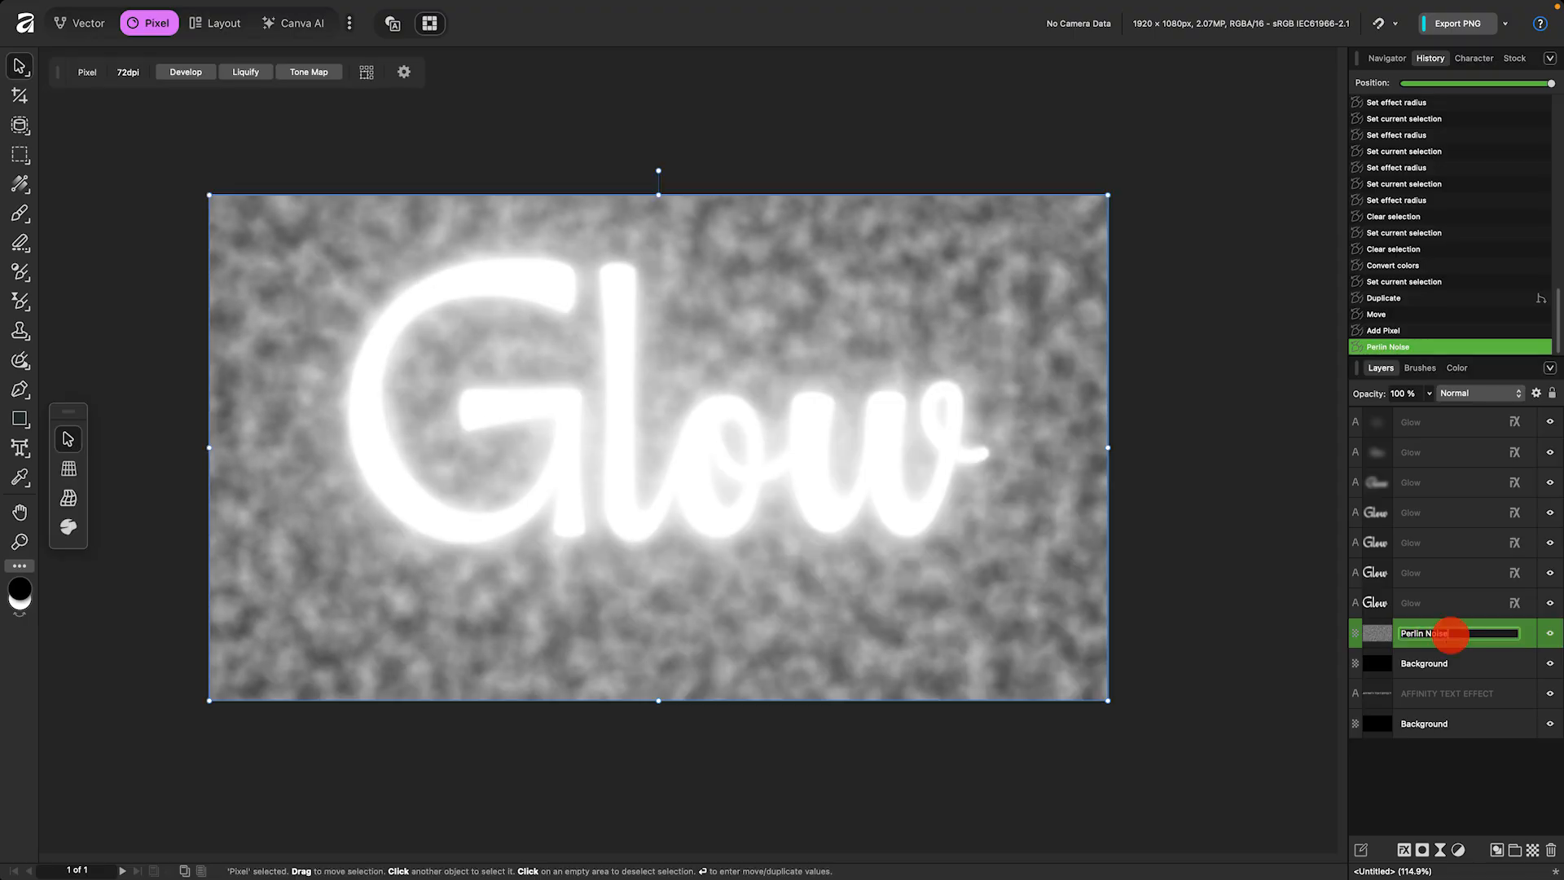
key("Return")
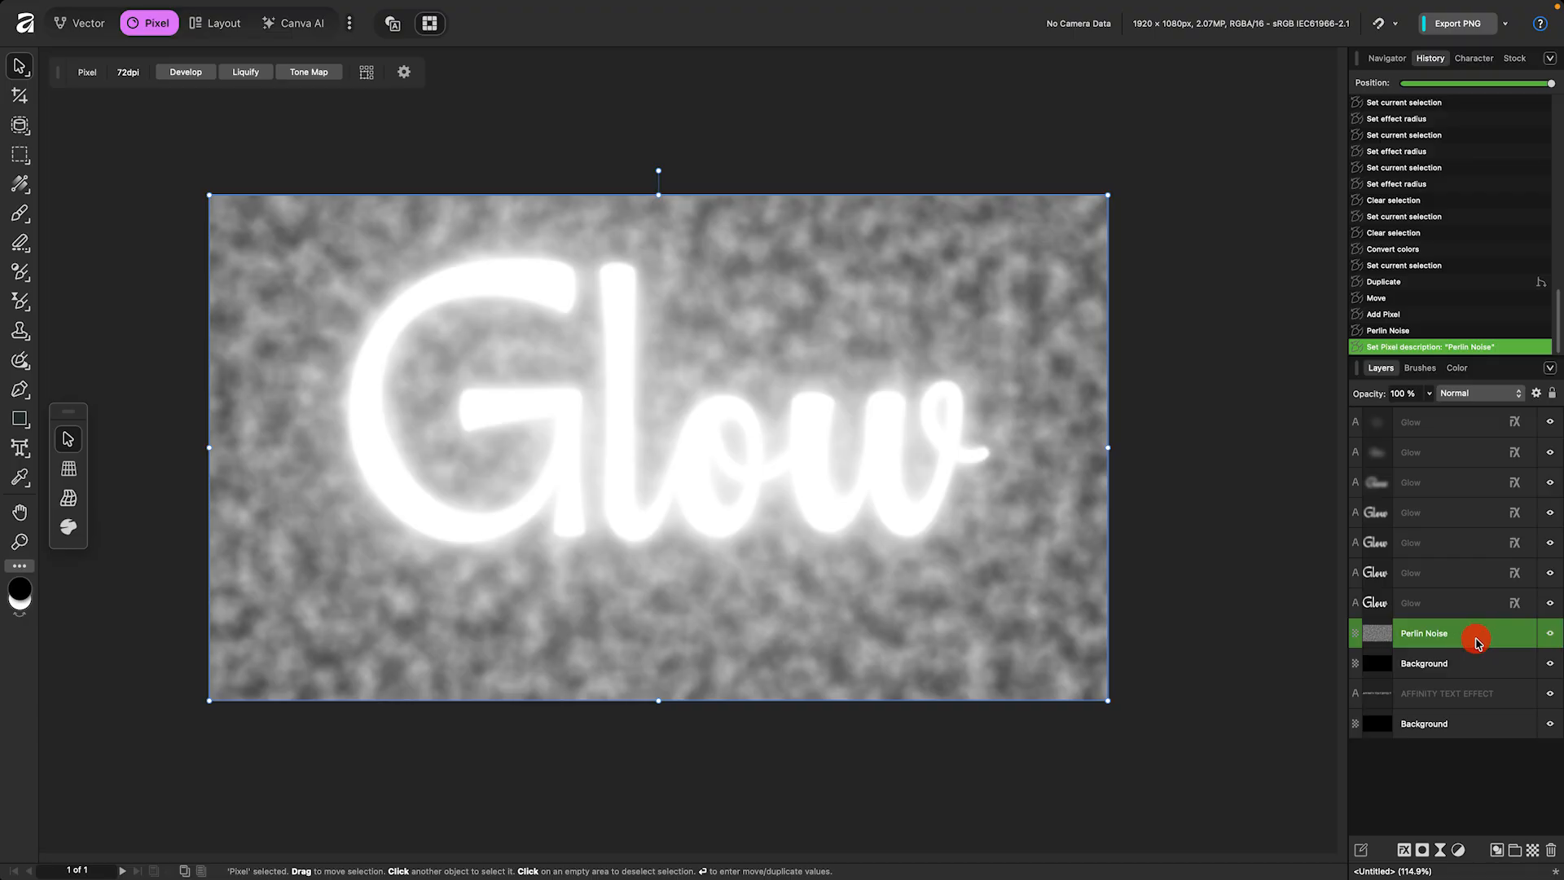
left_click_drag(1473, 639, 1476, 541)
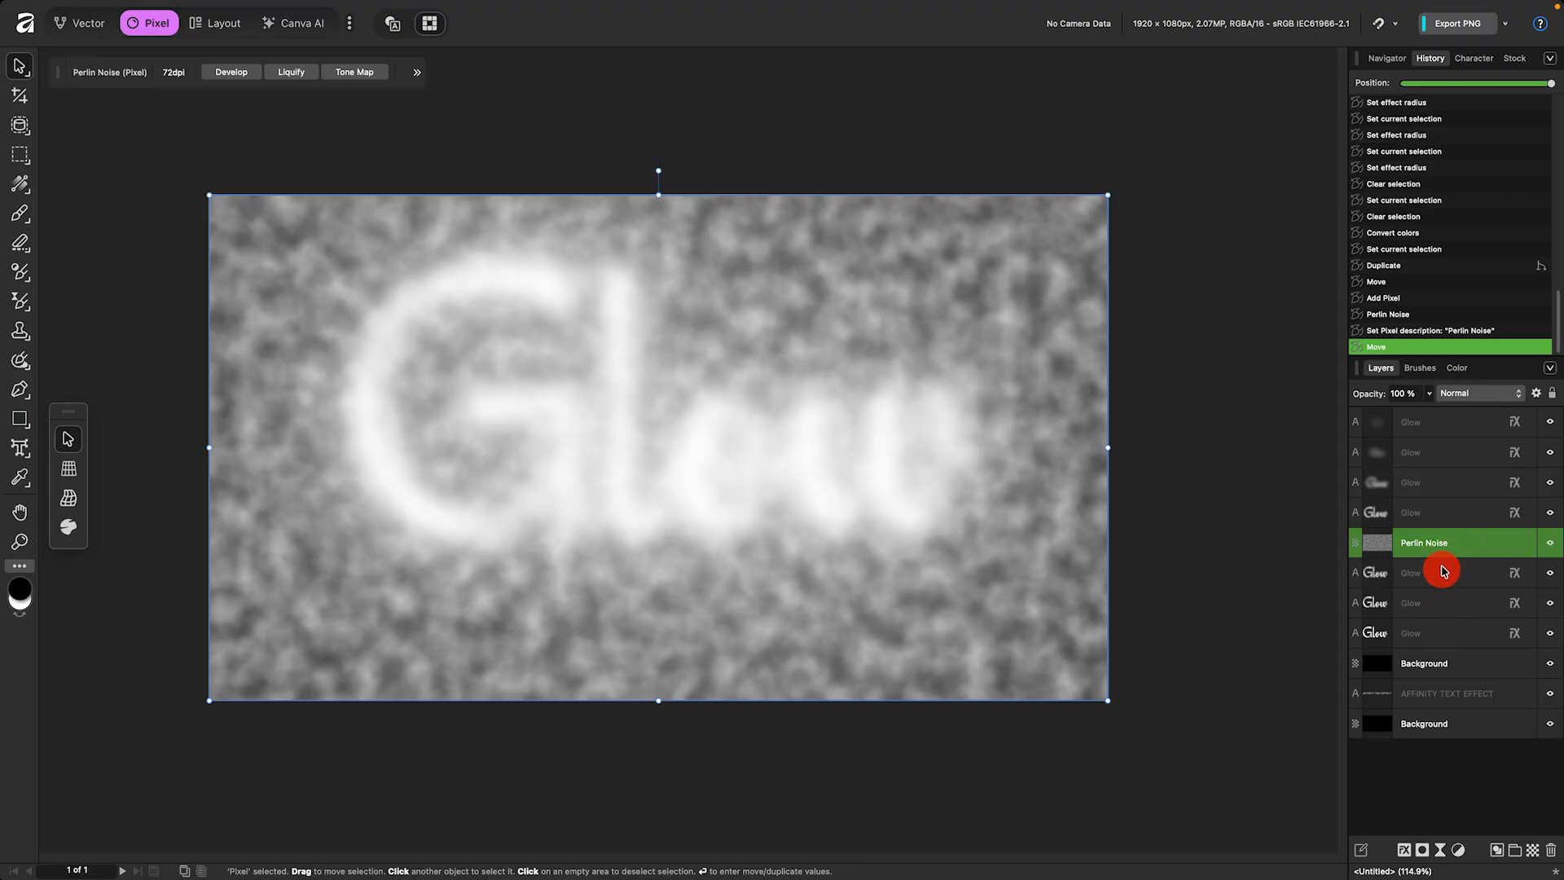
Step: Set the Perlin Noise layer's blend mode to Multiply and lower its opacity
left_click(1458, 394)
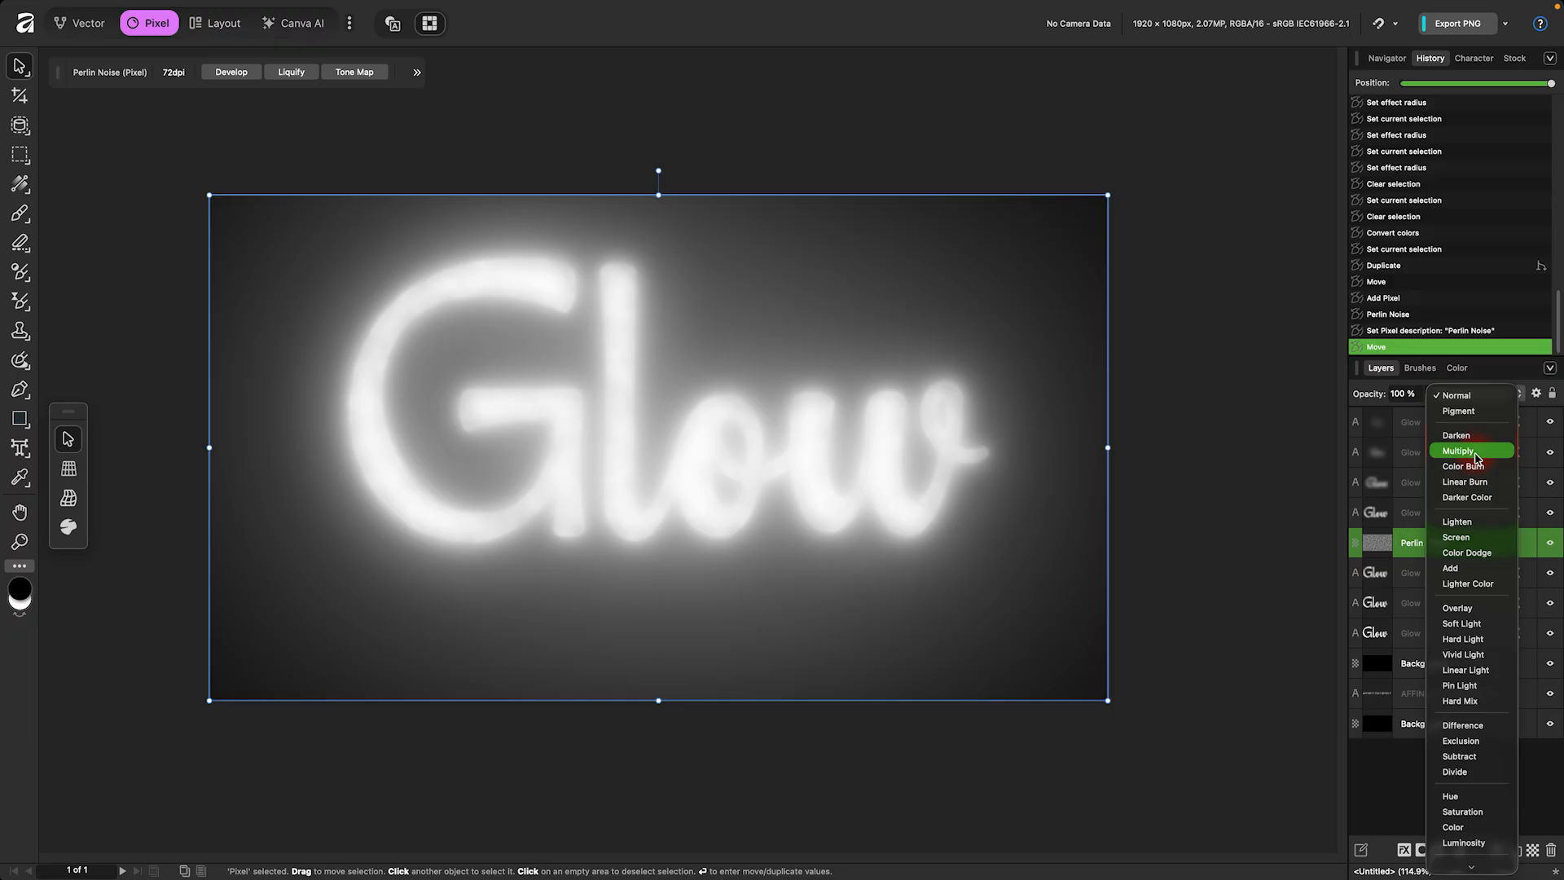
left_click(1475, 452)
left_click(1432, 395)
left_click_drag(1431, 396, 1364, 413)
Step: Group the upper Background layer, the Perlin Noise layer and all seven Glow layers
left_click(1425, 662)
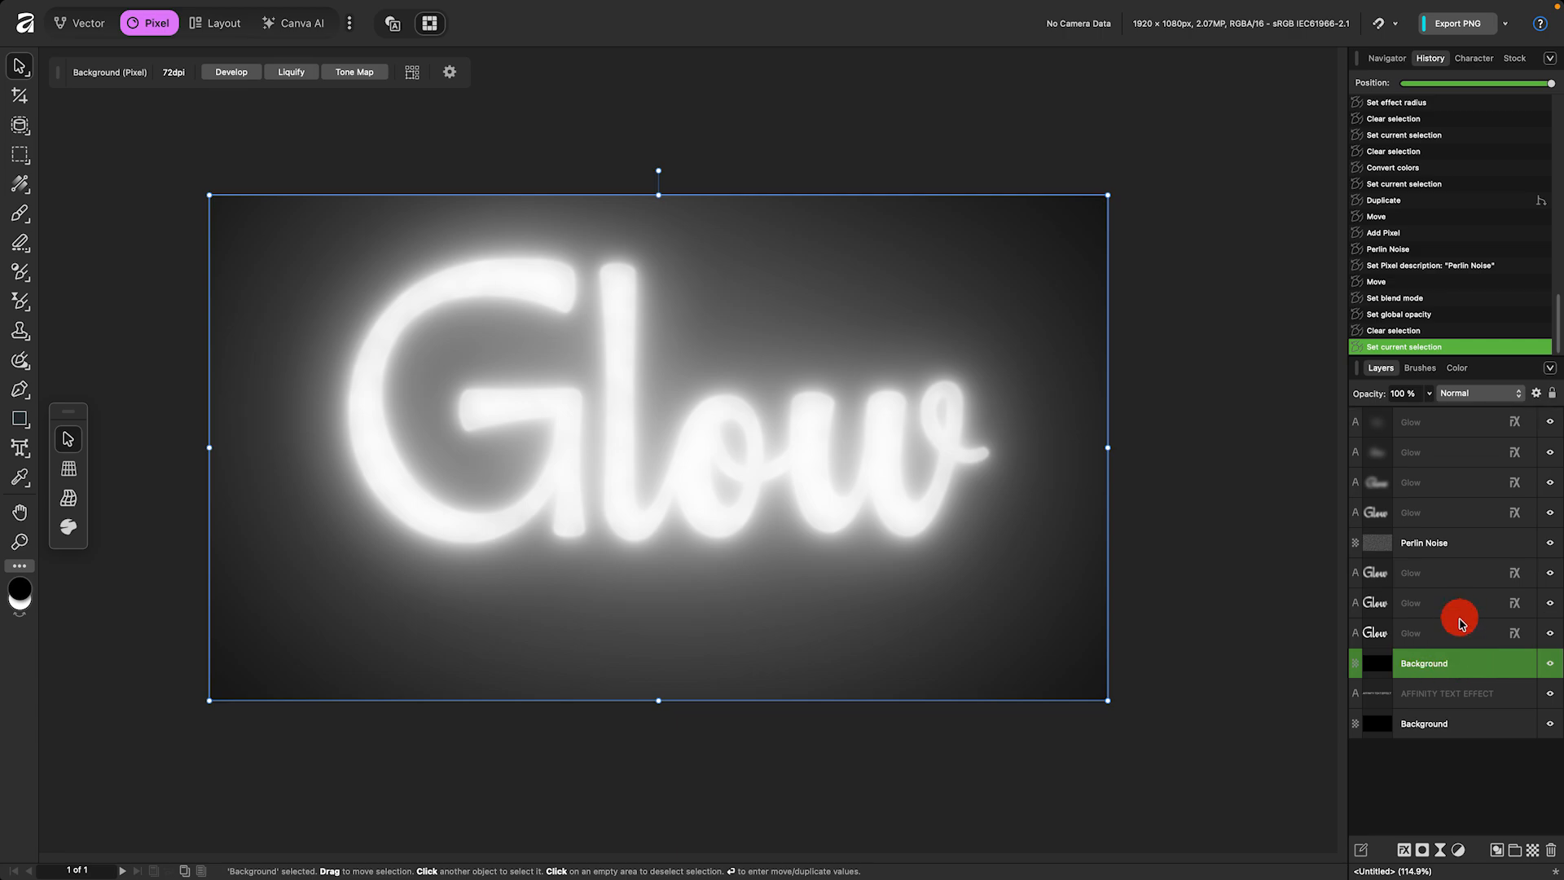
left_click(1456, 421, "shift")
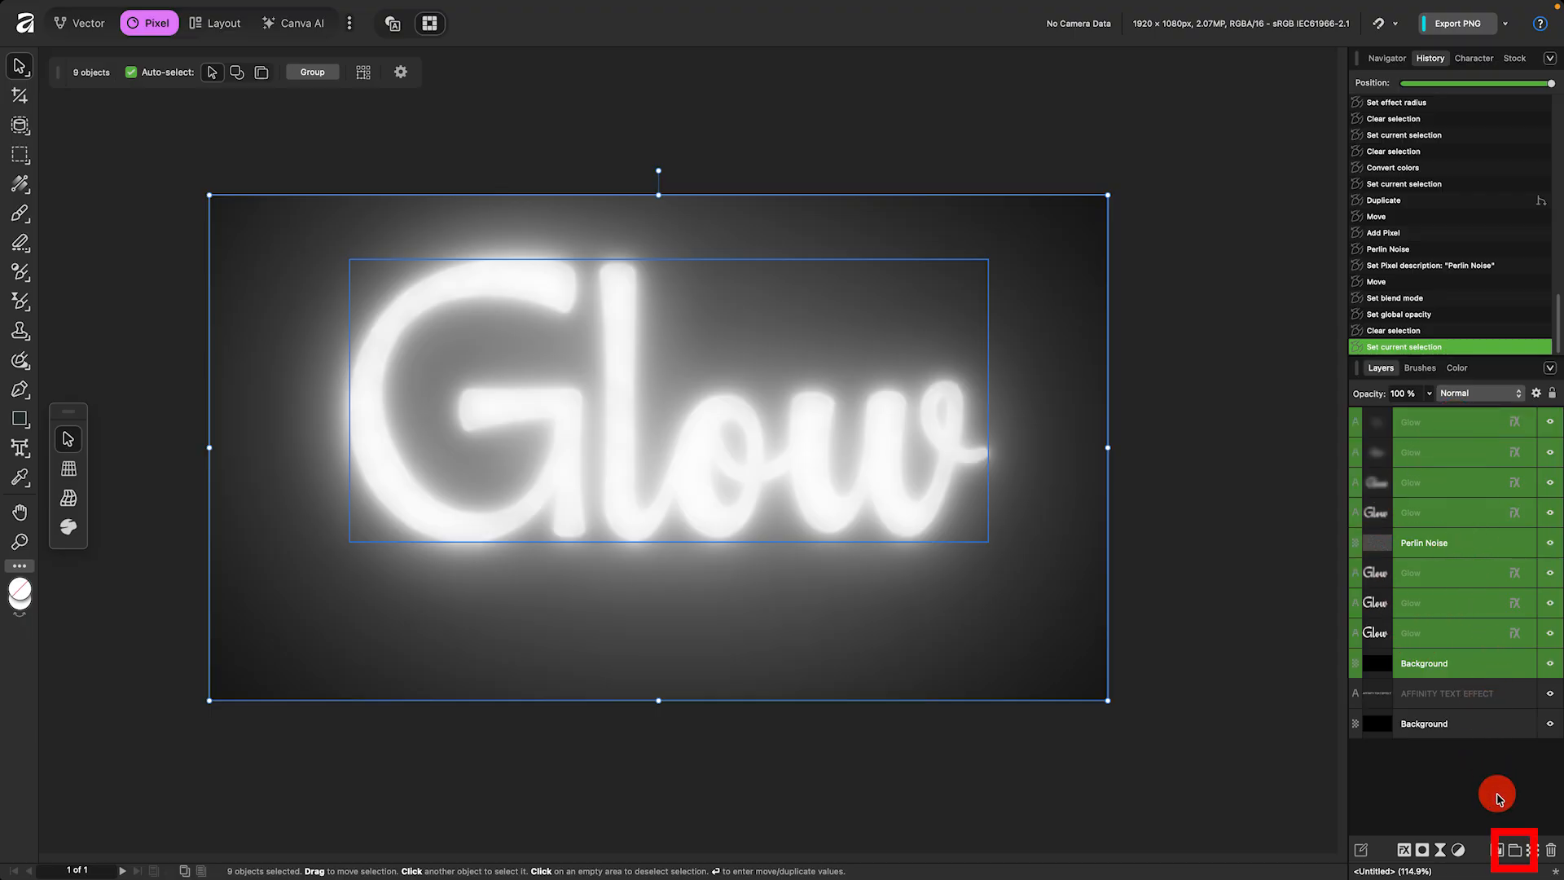
left_click(1516, 851)
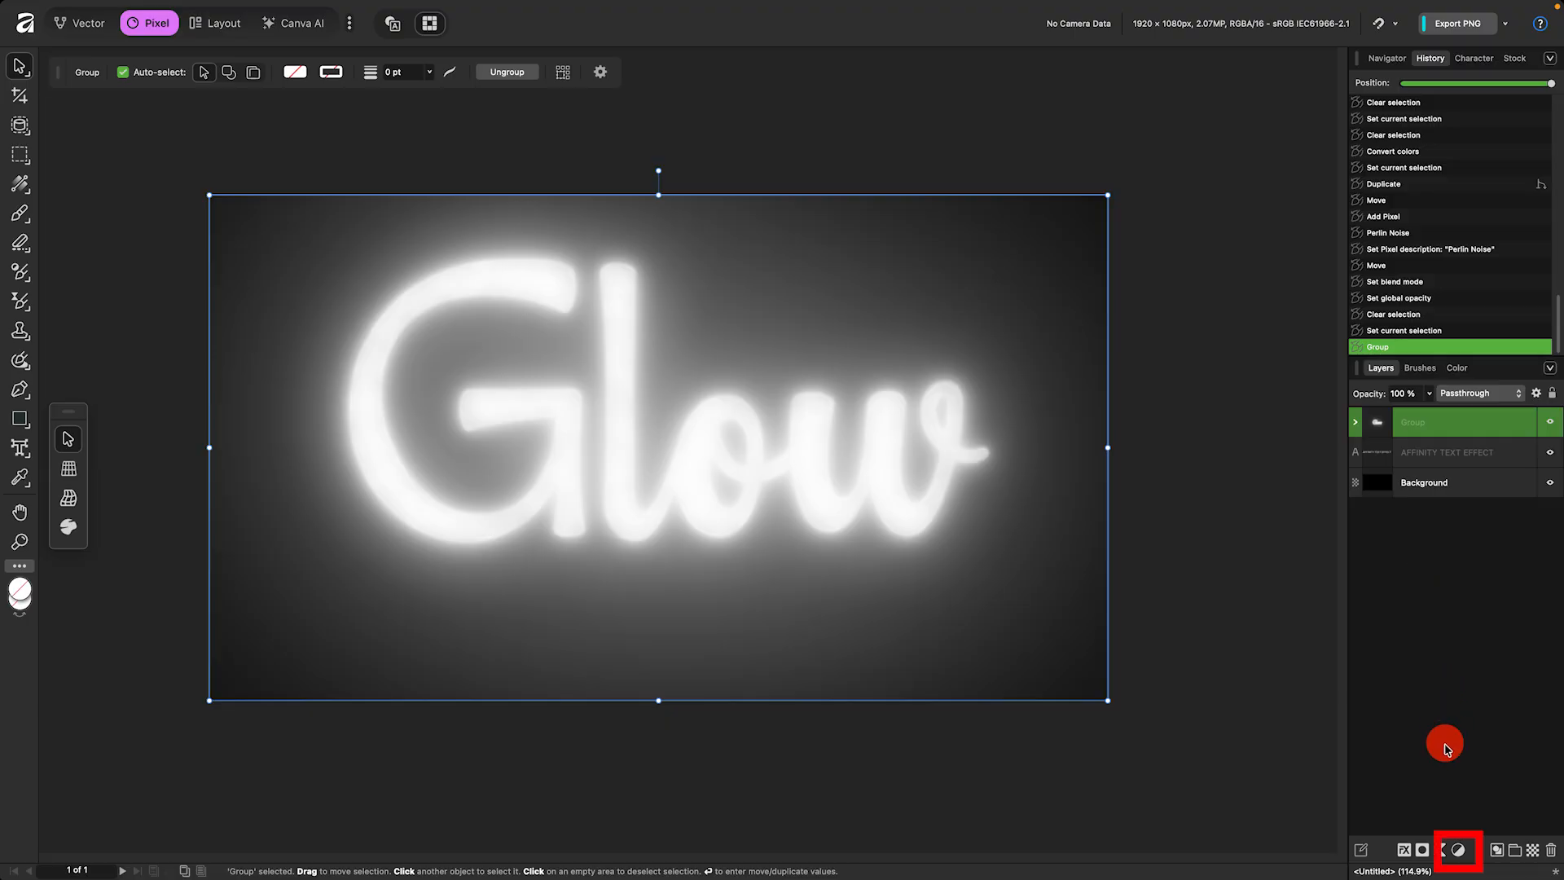
Step: Add a Gradient Map adjustment above the group and set its first colour stop to black
left_click(1459, 851)
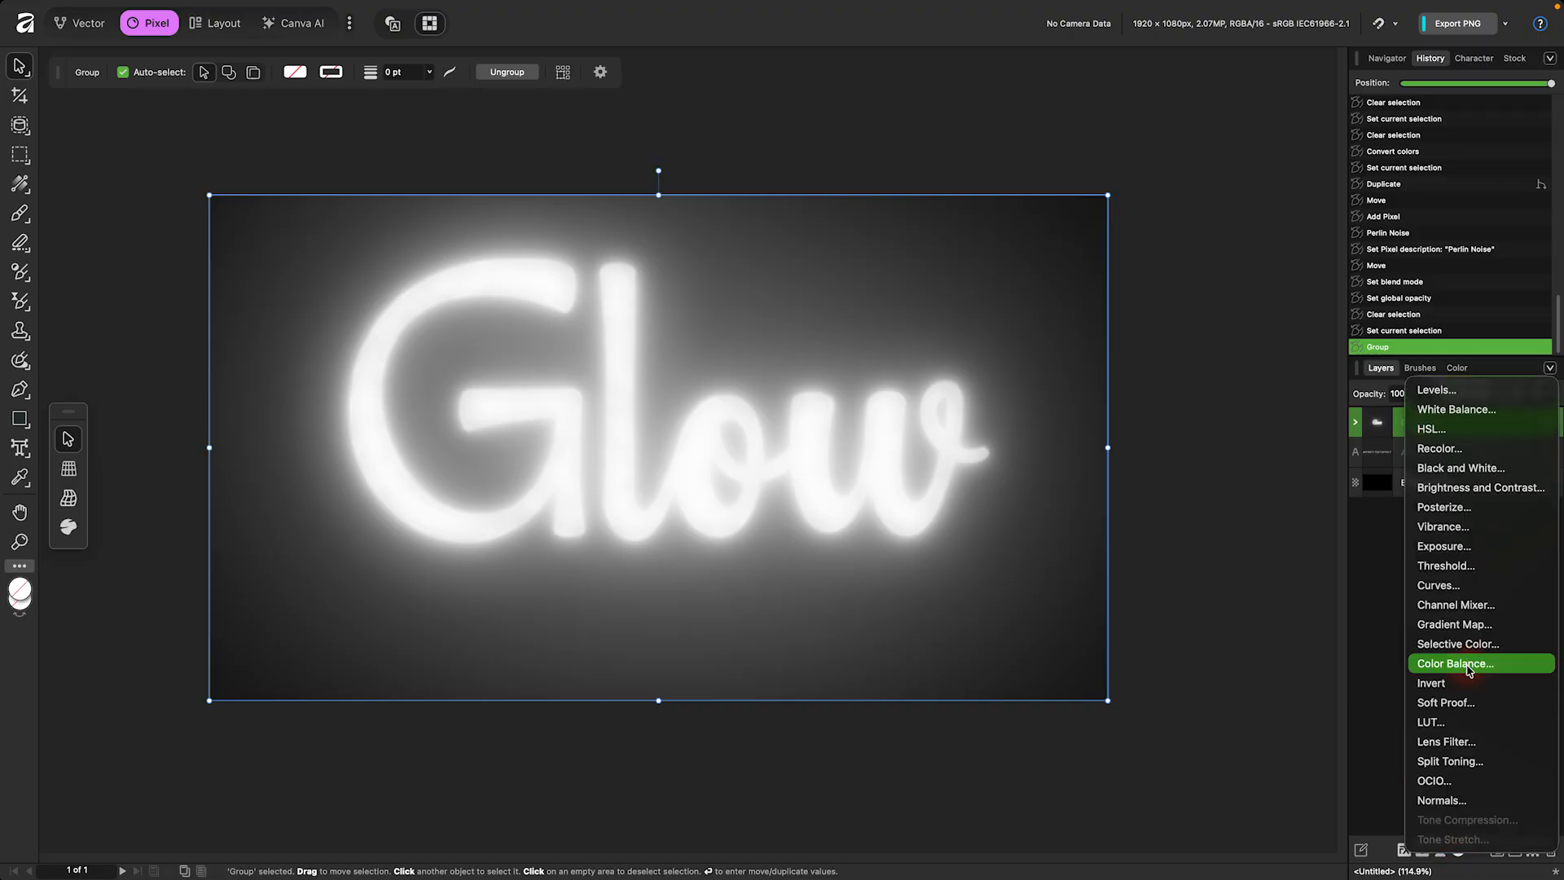
left_click(1468, 626)
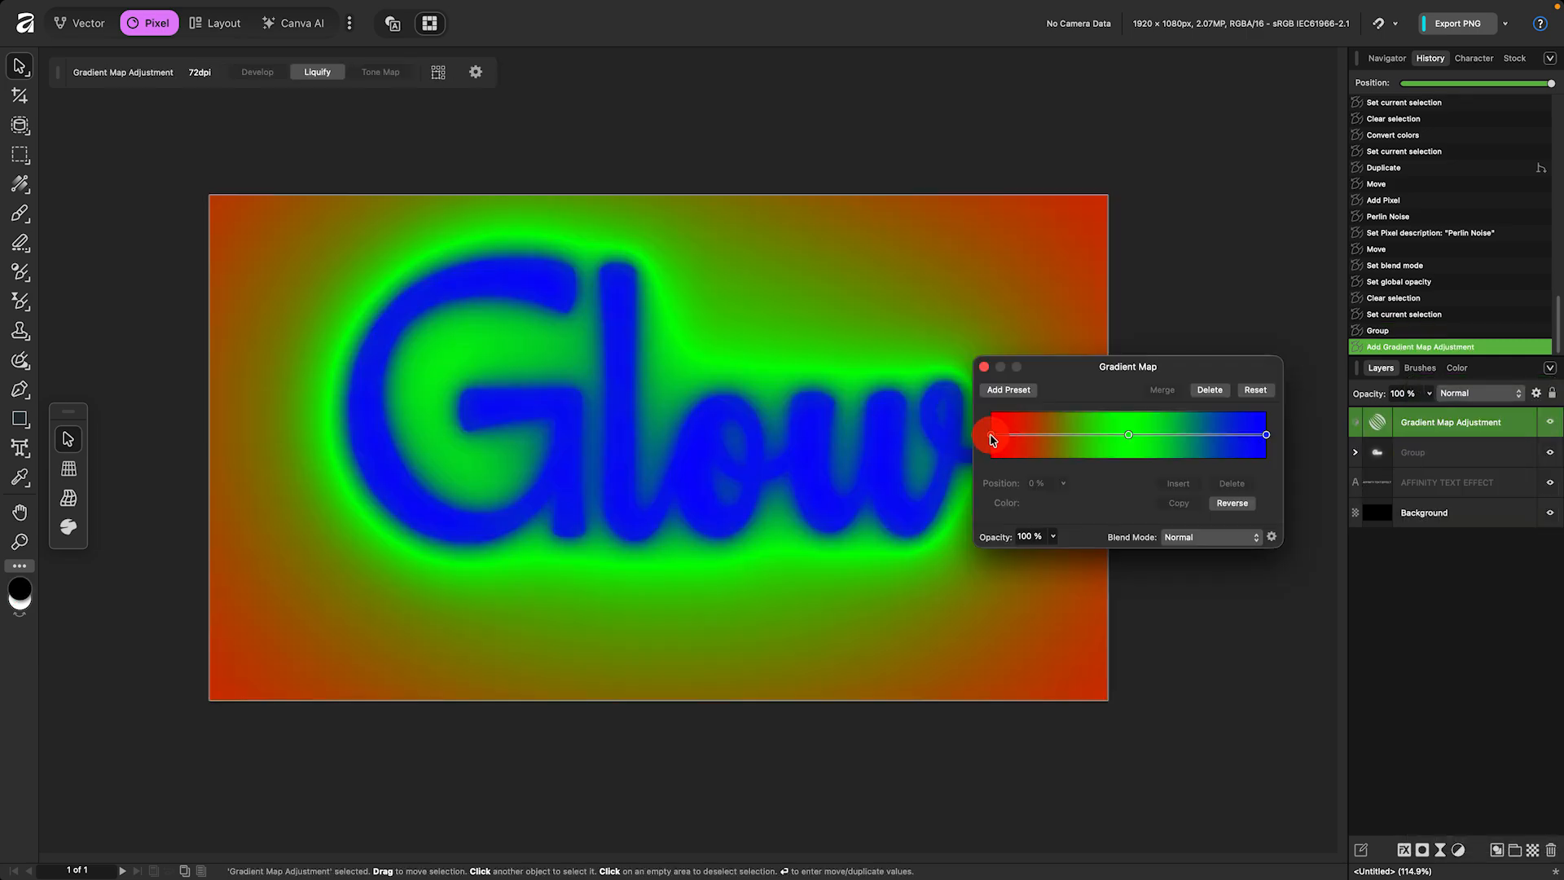
left_click(990, 437)
left_click(1056, 505)
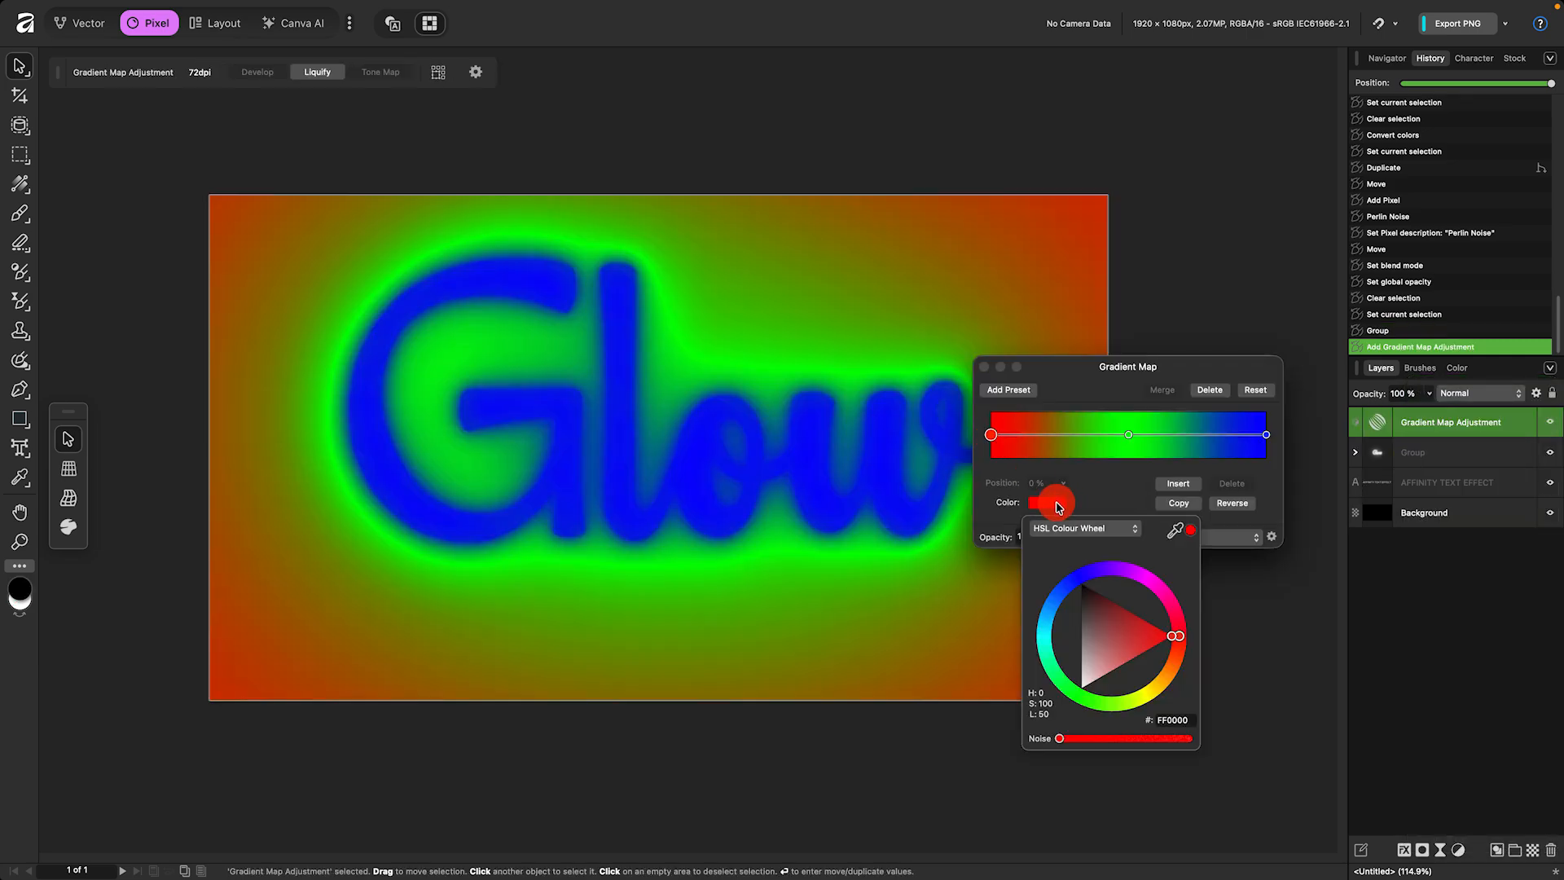
left_click_drag(1092, 645, 1072, 588)
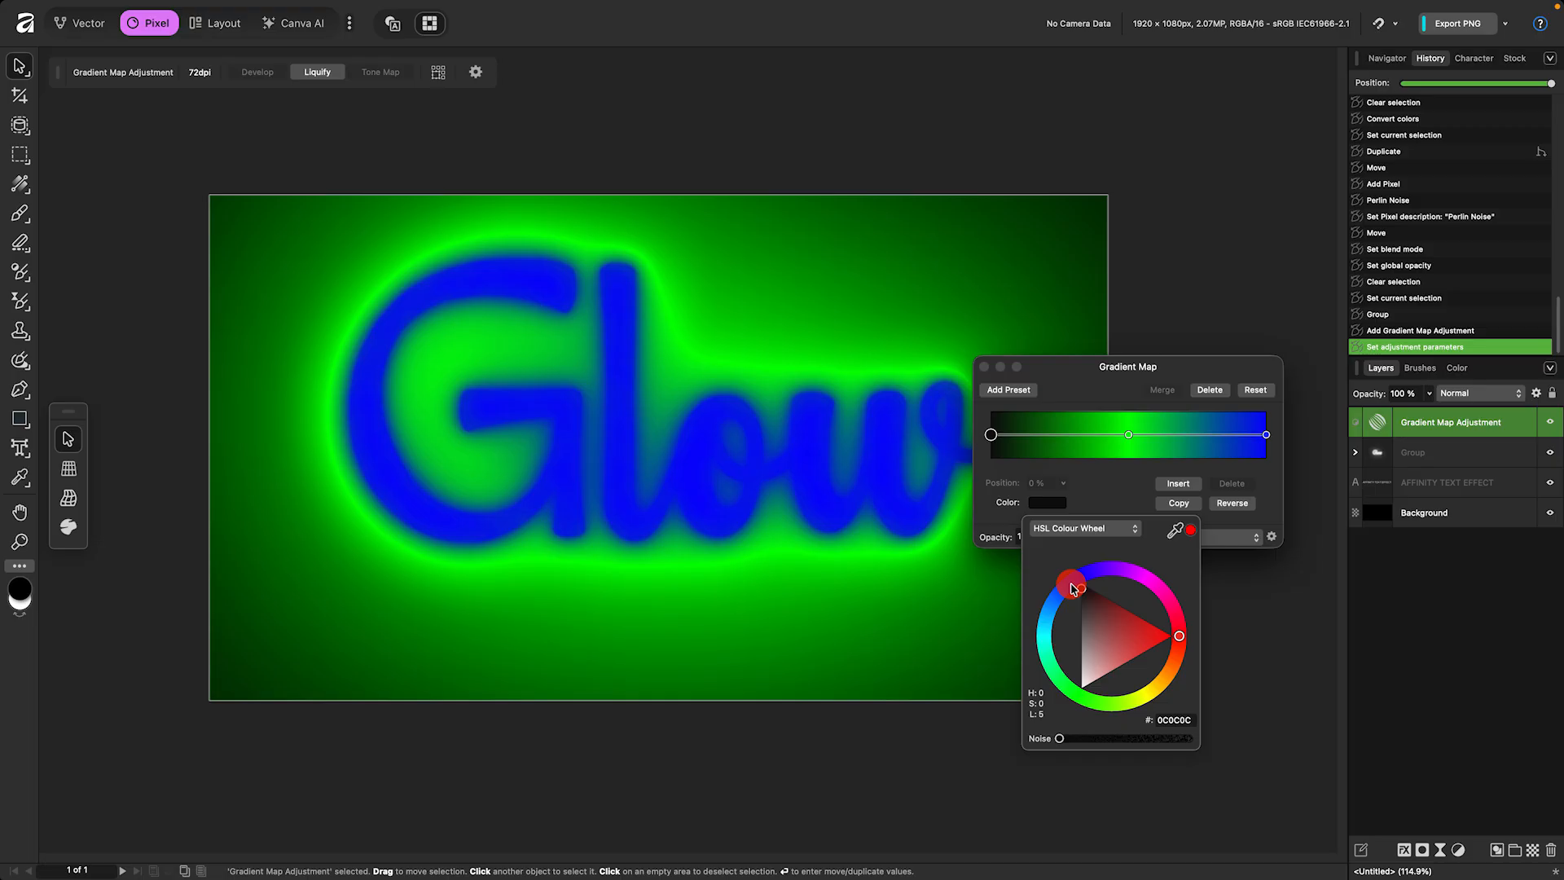
left_click(1099, 472)
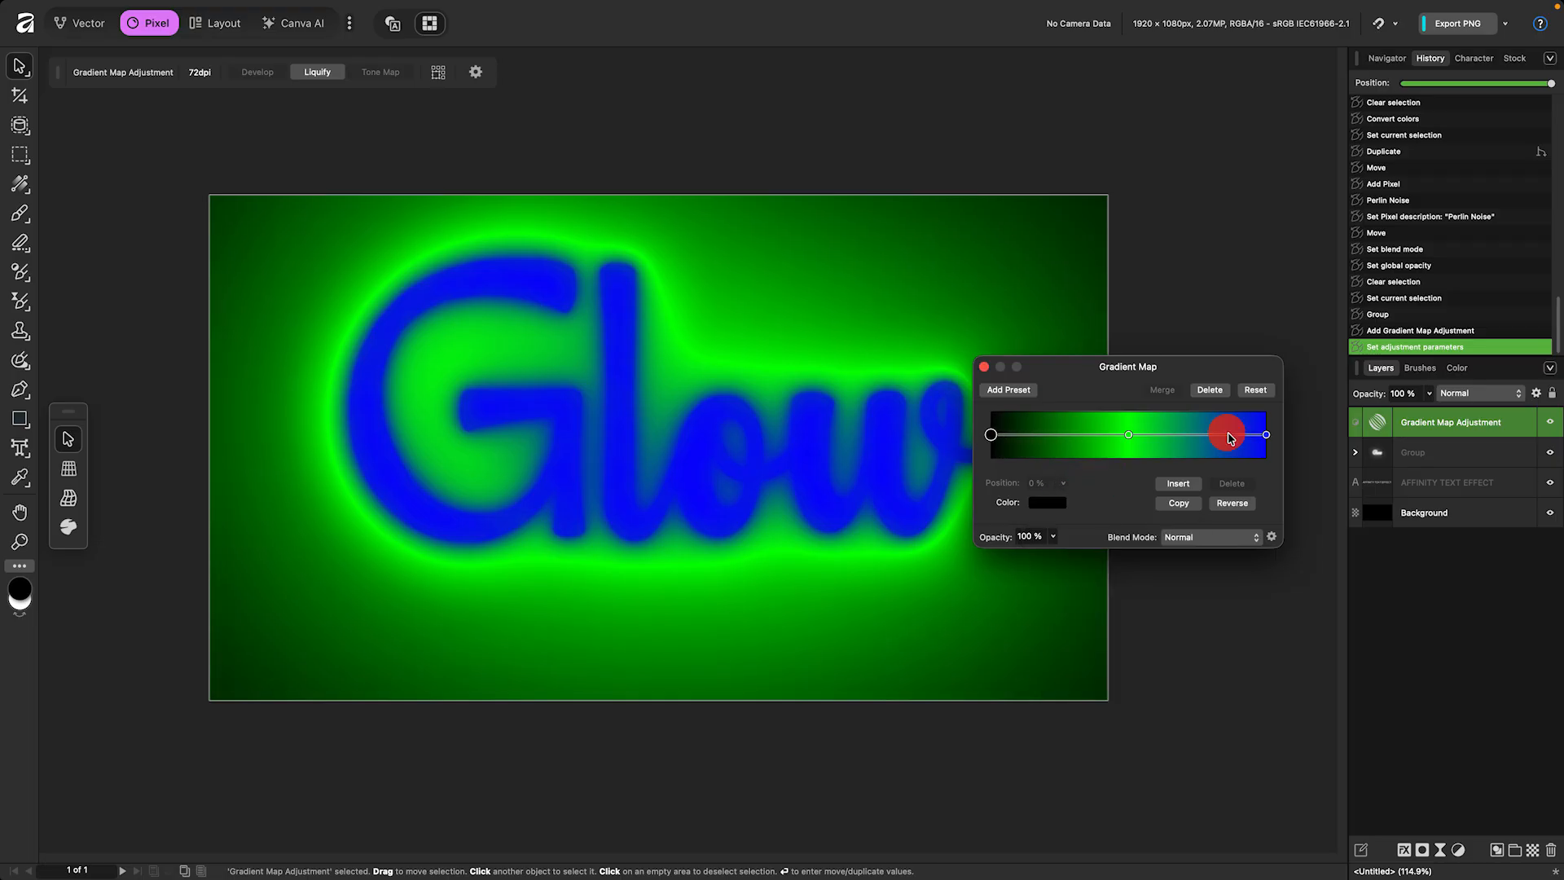
Step: Set the gradient map's last colour stop, at 100 %, to white
left_click(1265, 435)
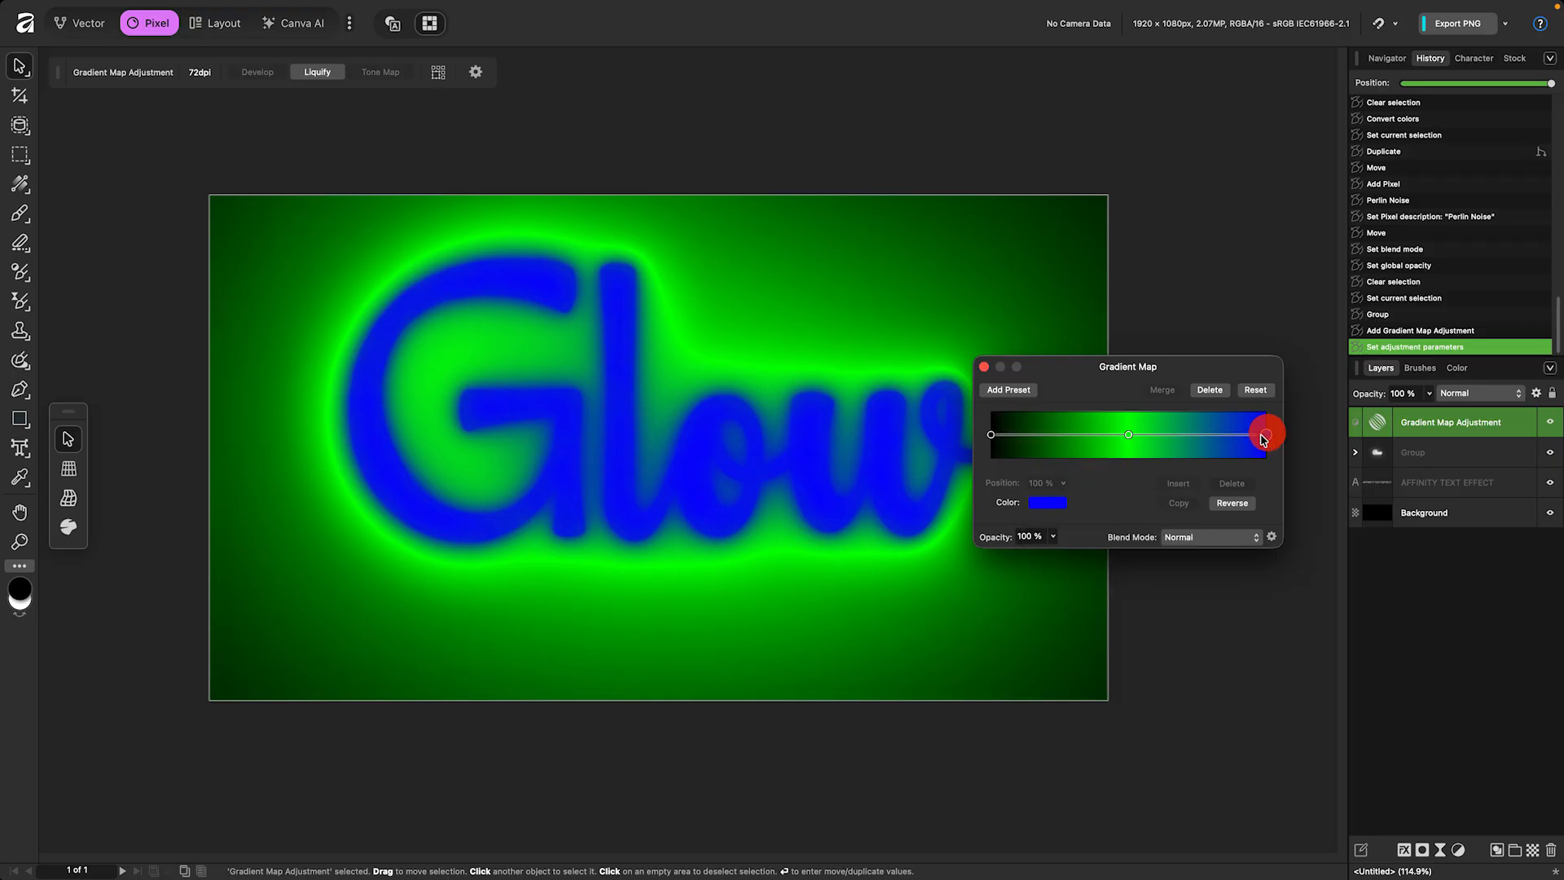
left_click(1047, 501)
left_click_drag(1093, 600, 1190, 641)
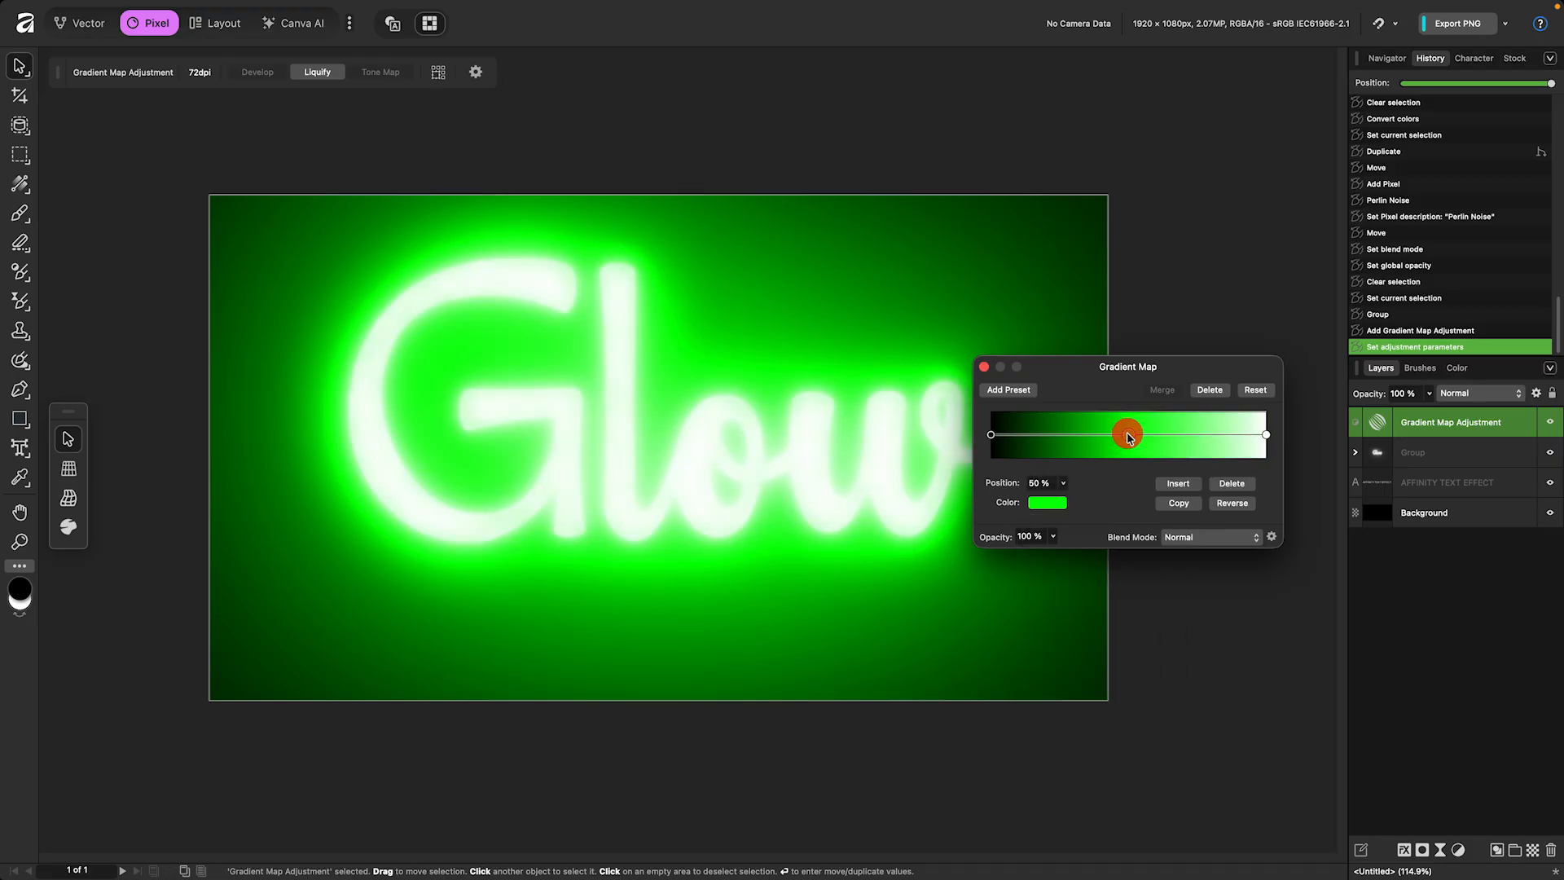
Step: Set the gradient map's middle colour stop, at 50 %, to the hex colour 430A27
left_click(1047, 502)
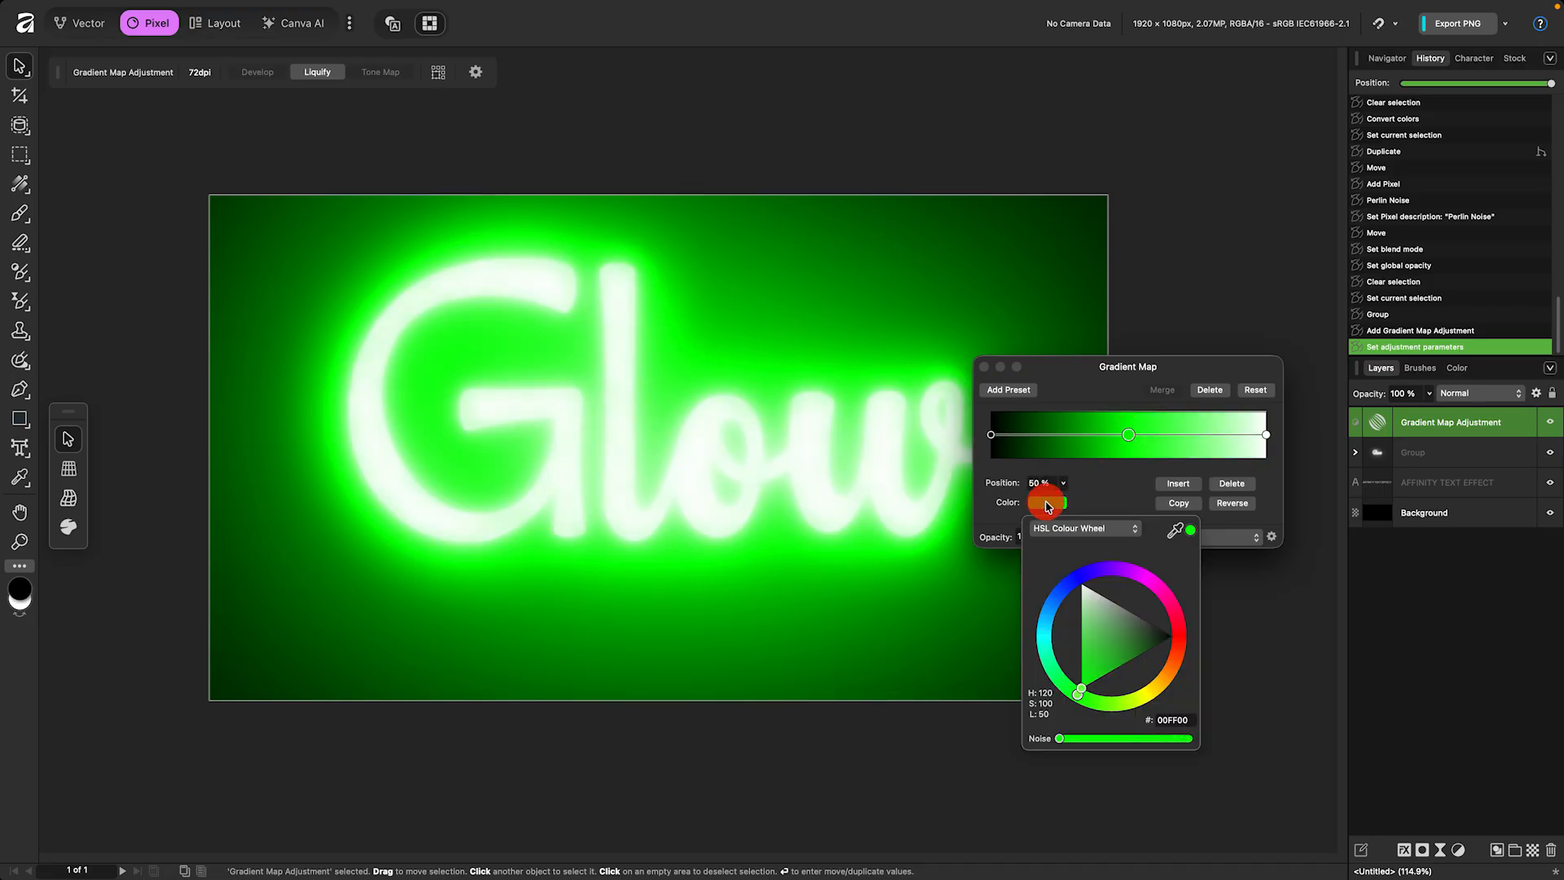
double_click(1180, 719)
type("4")
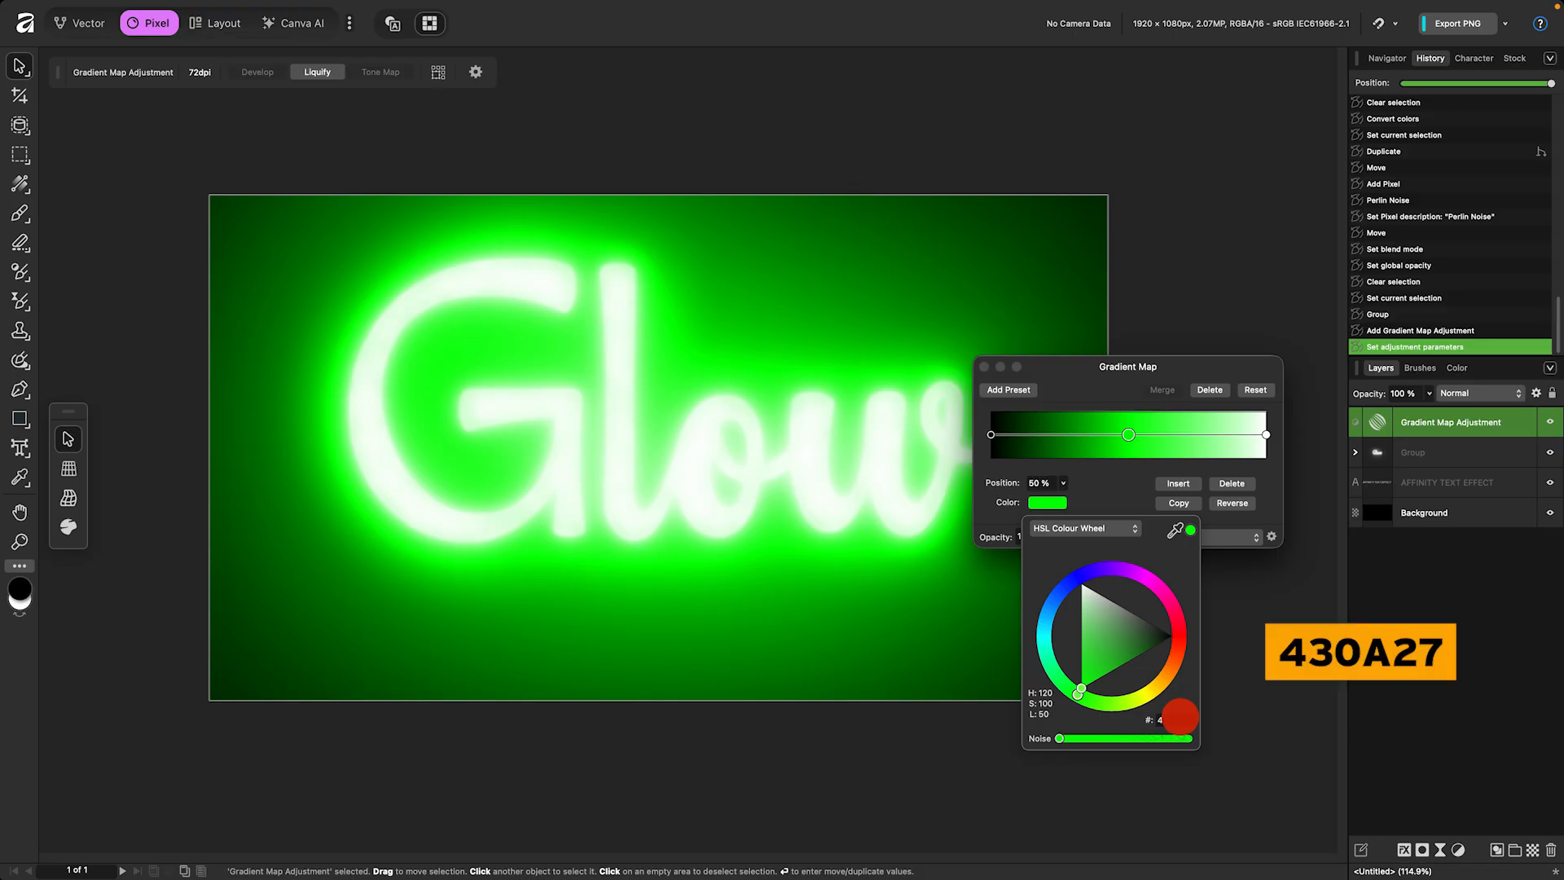
type("30a27")
key("Return")
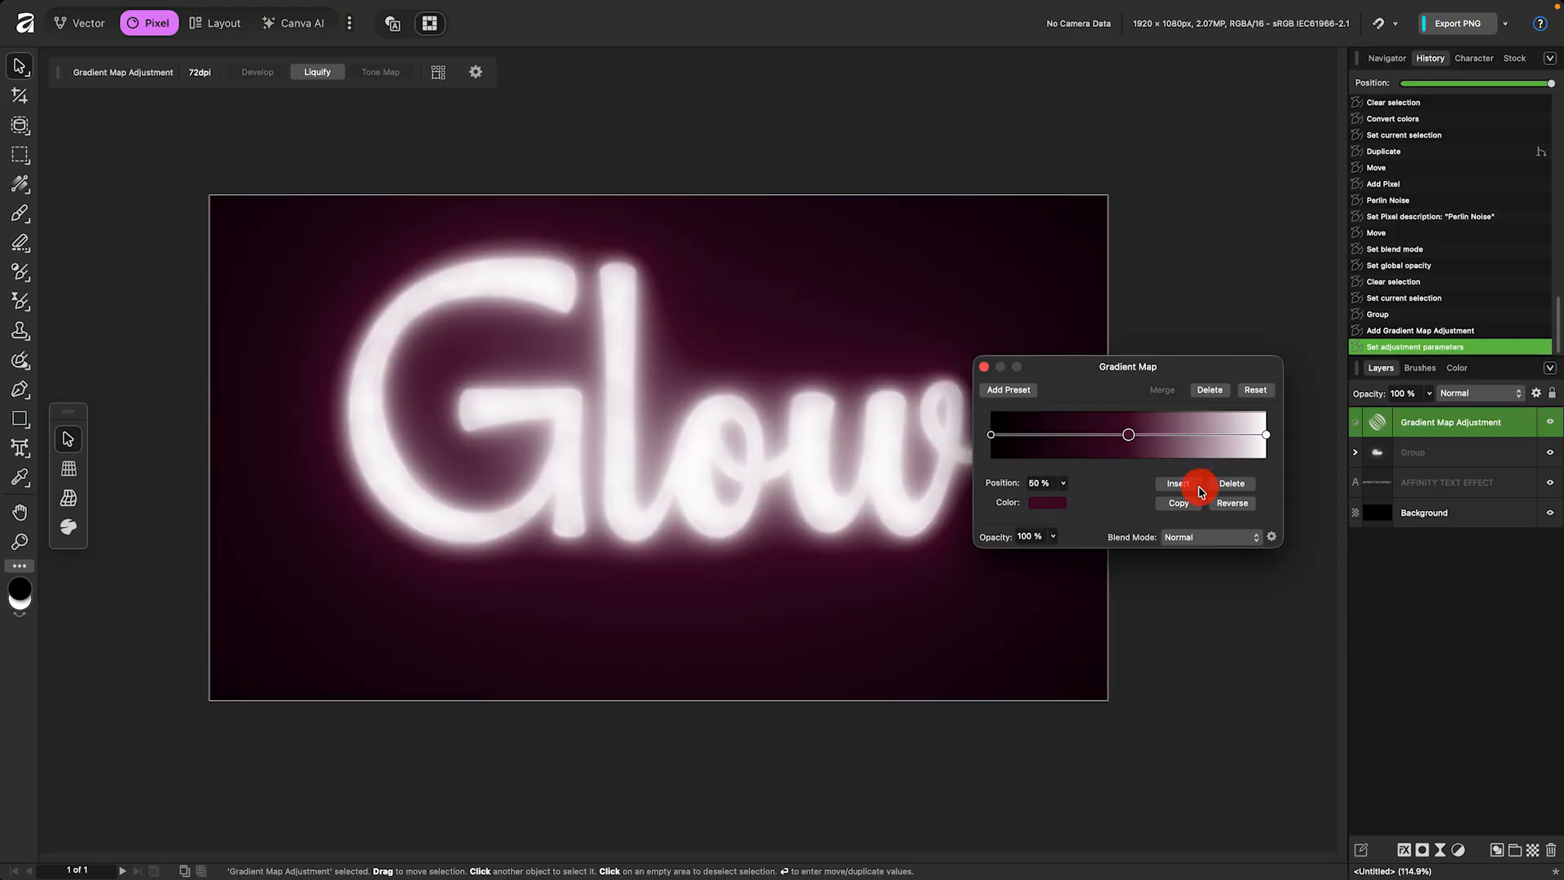
Step: Insert a gradient map colour stop at 75 % and set it to the hex colour F9007D
left_click(1196, 490)
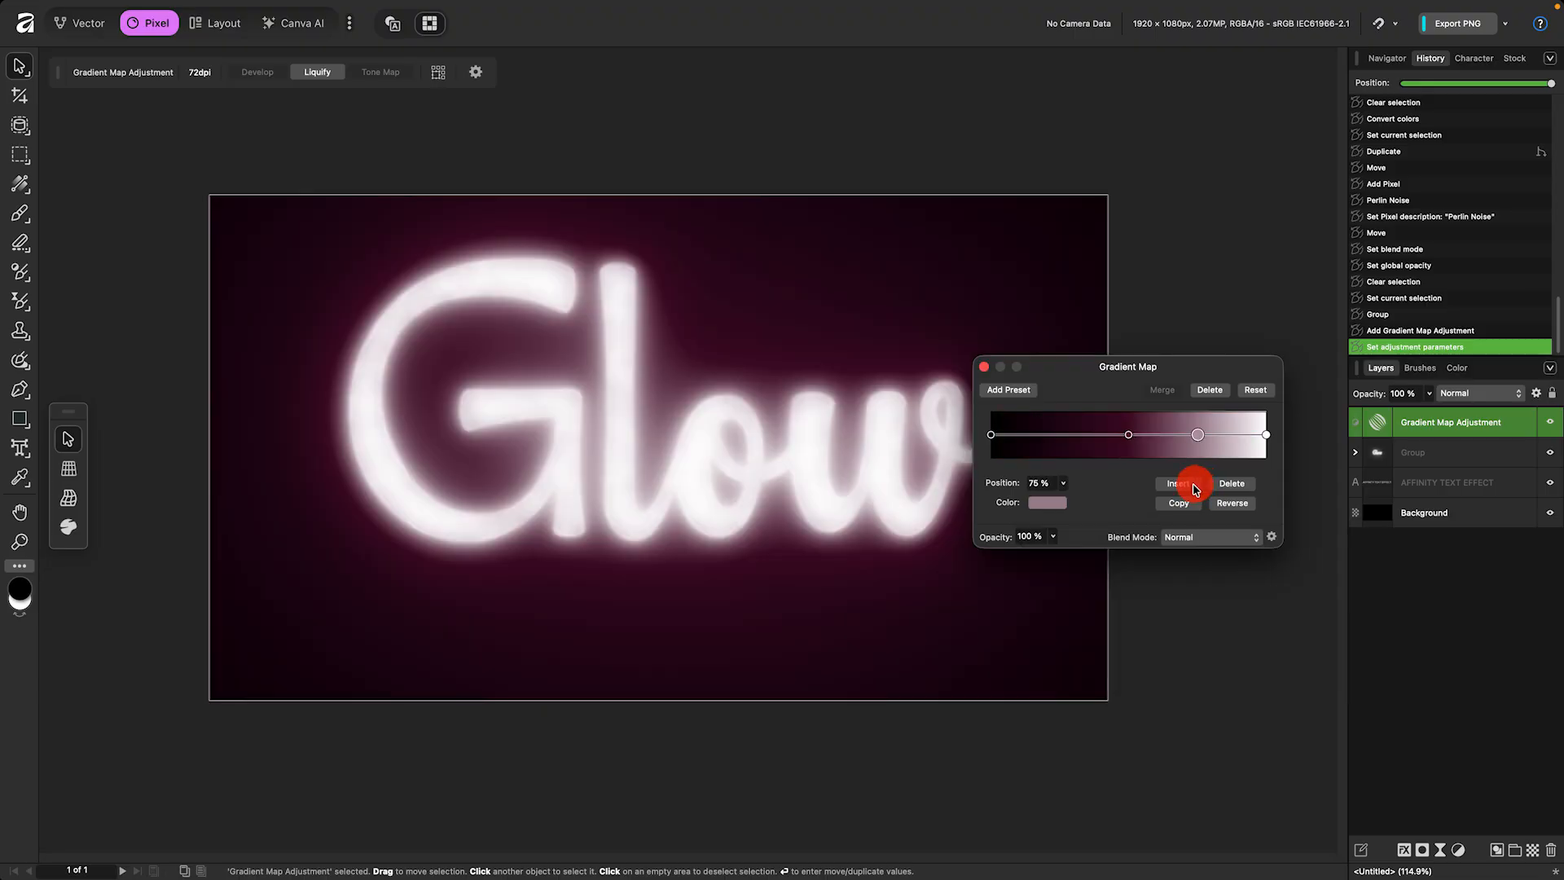
left_click(1047, 502)
left_click(1181, 721)
type("f9007D")
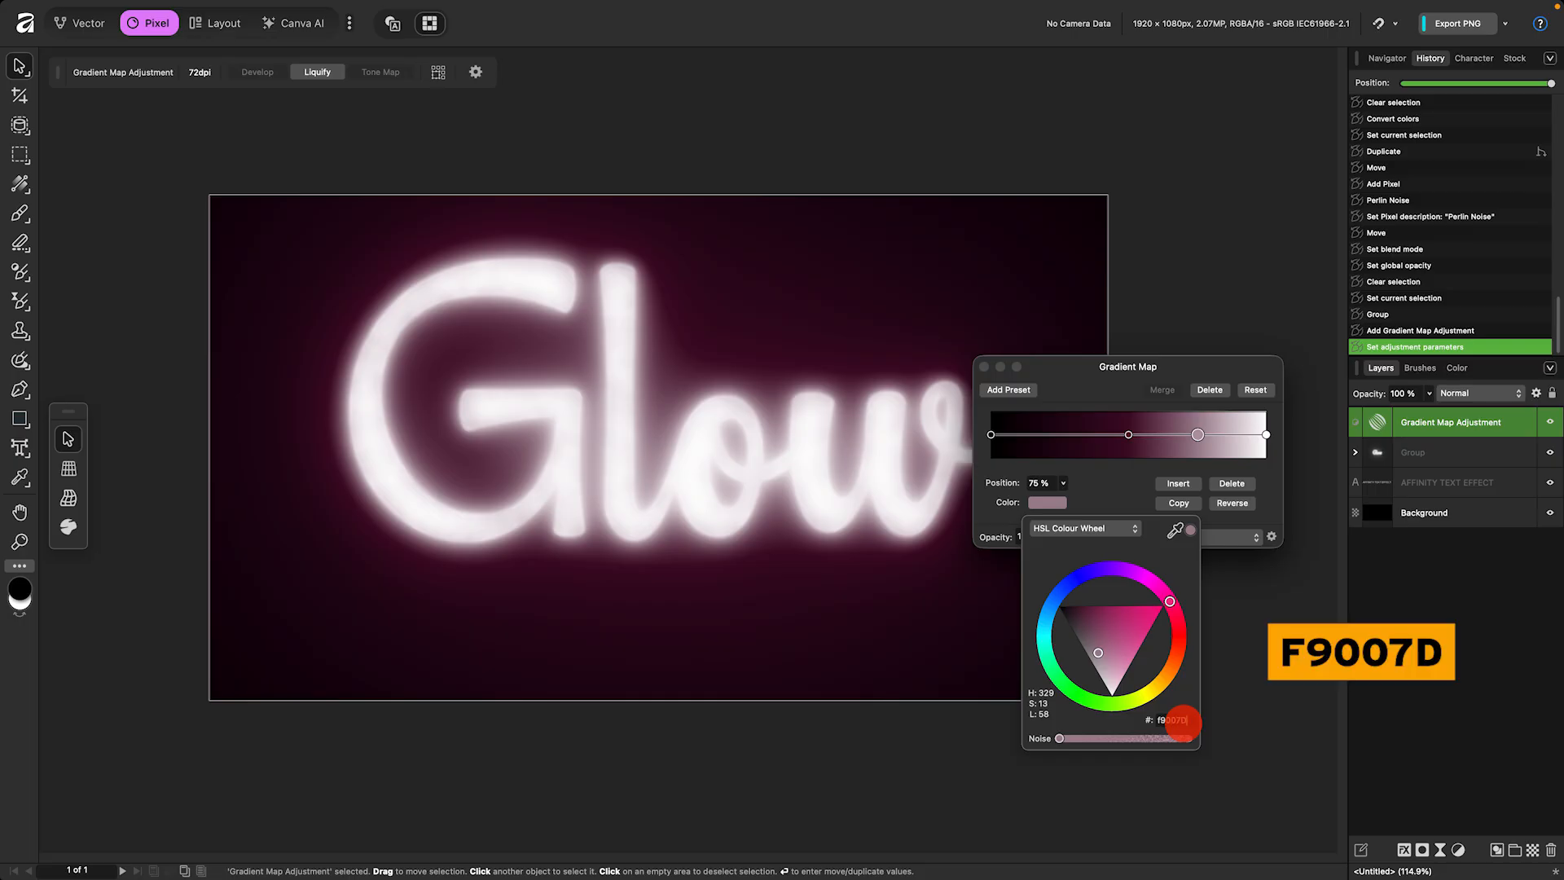
key("Return")
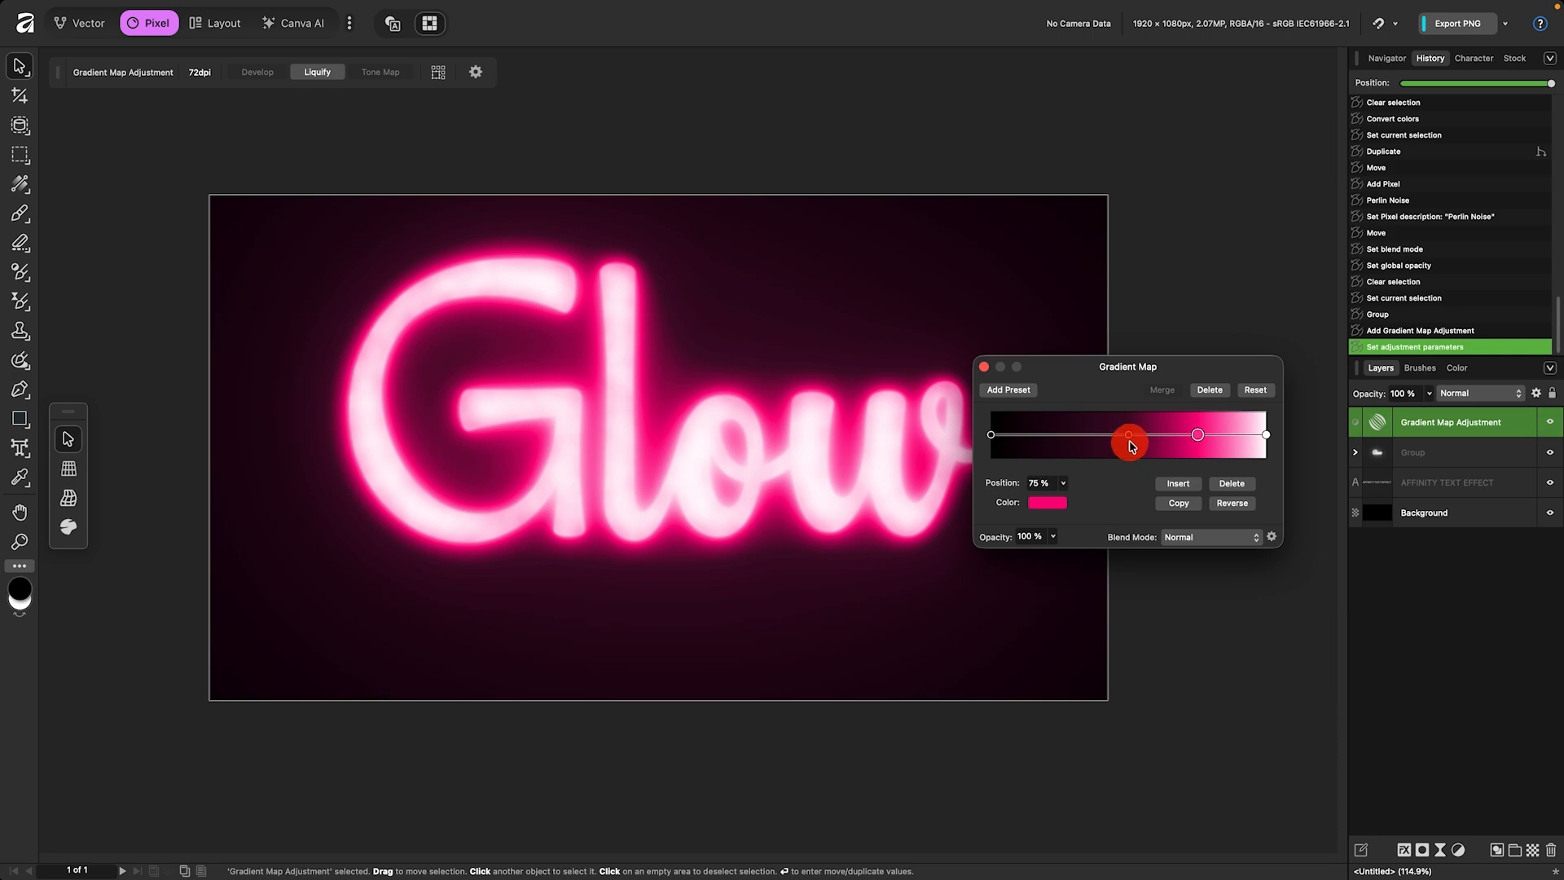
Step: Move the dark purple gradient stop to 35 % and shift the pink stop slightly toward the dark end
left_click_drag(1130, 440, 1087, 439)
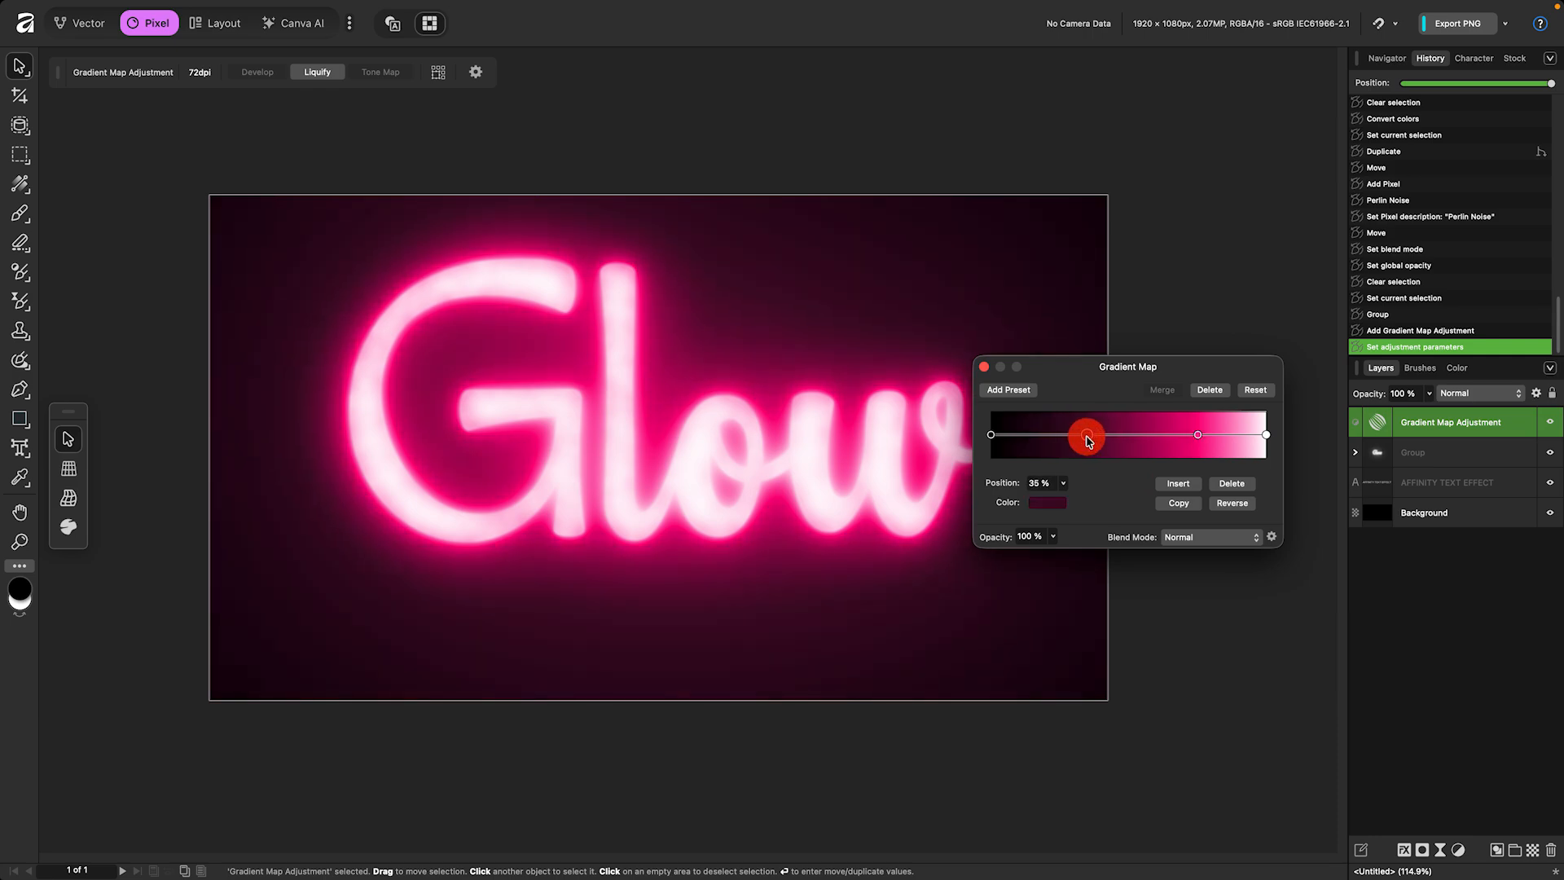
left_click(1198, 438)
mouse_move(1198, 440)
left_mouse_down()
mouse_move(1155, 435)
mouse_move(1172, 436)
left_mouse_up()
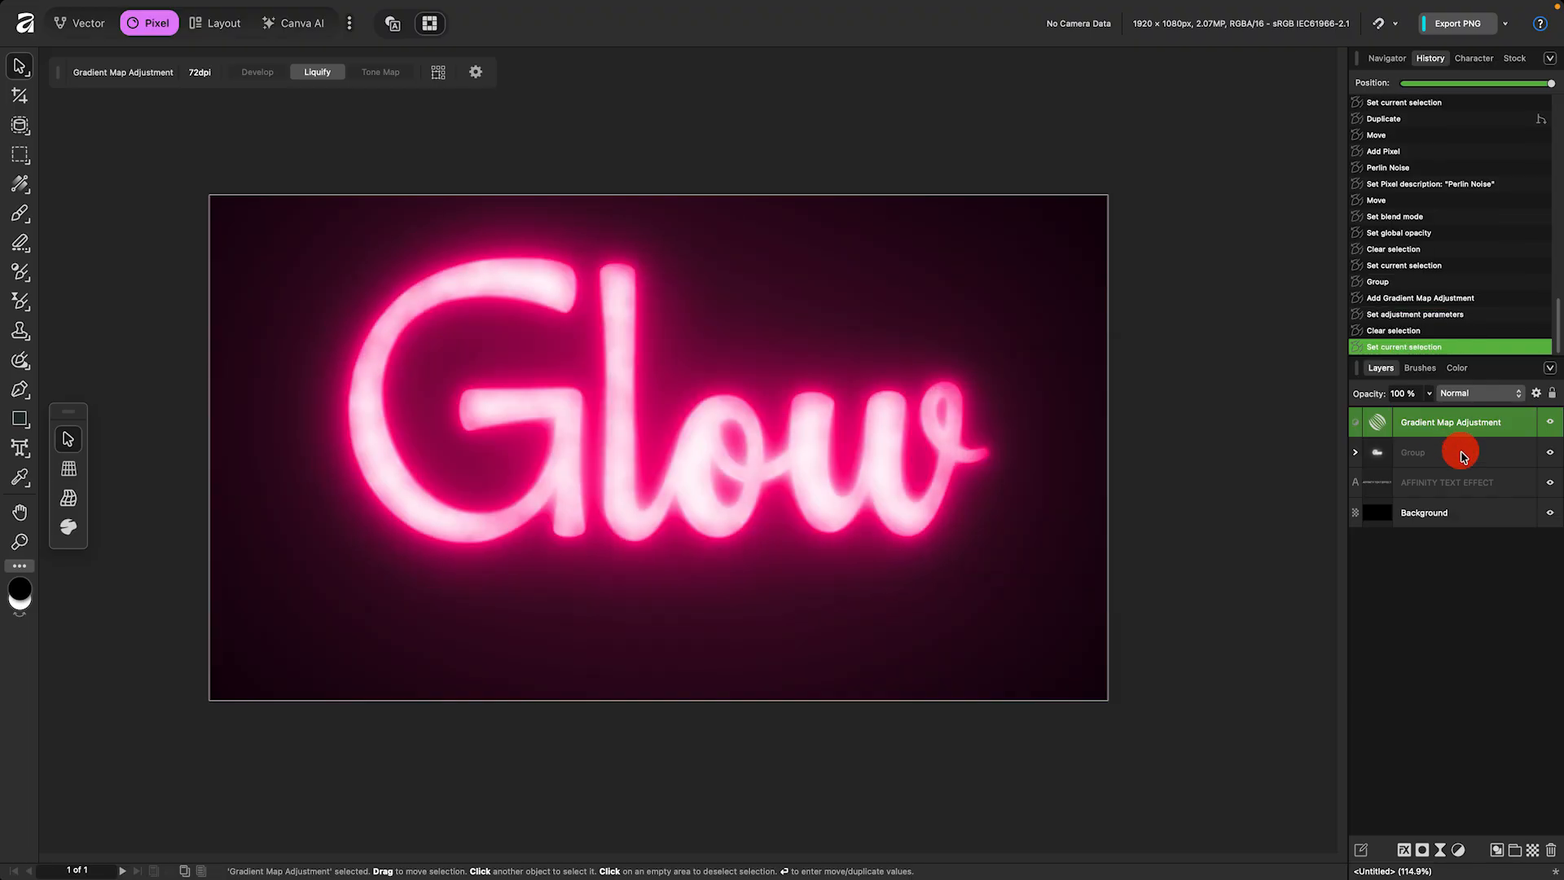
Step: Set the blend mode of the layer group to Screen
left_click(1460, 453)
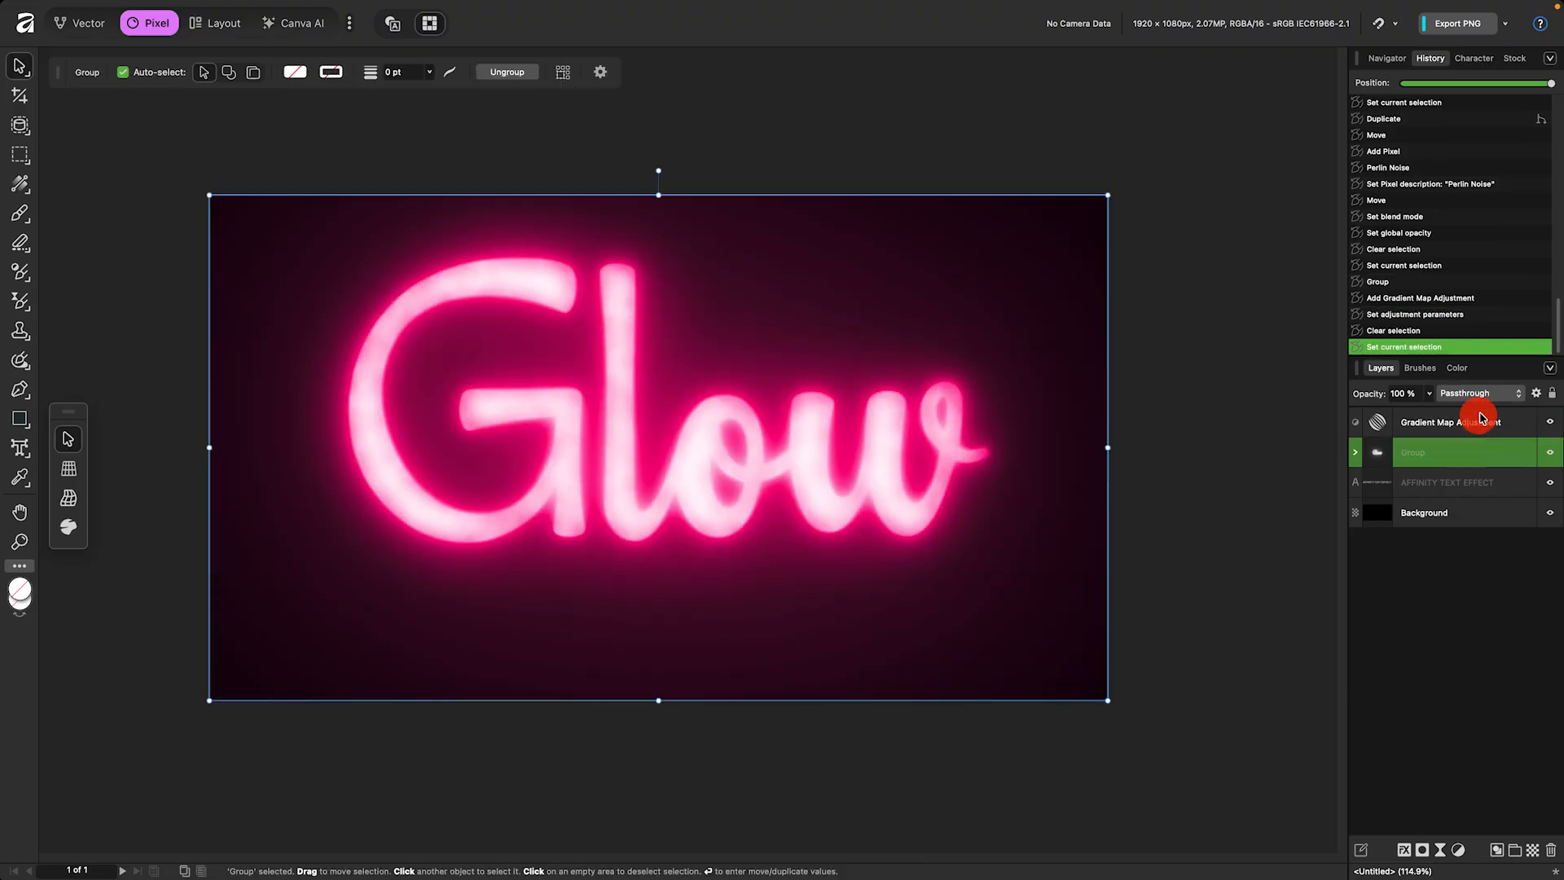
left_click(1494, 397)
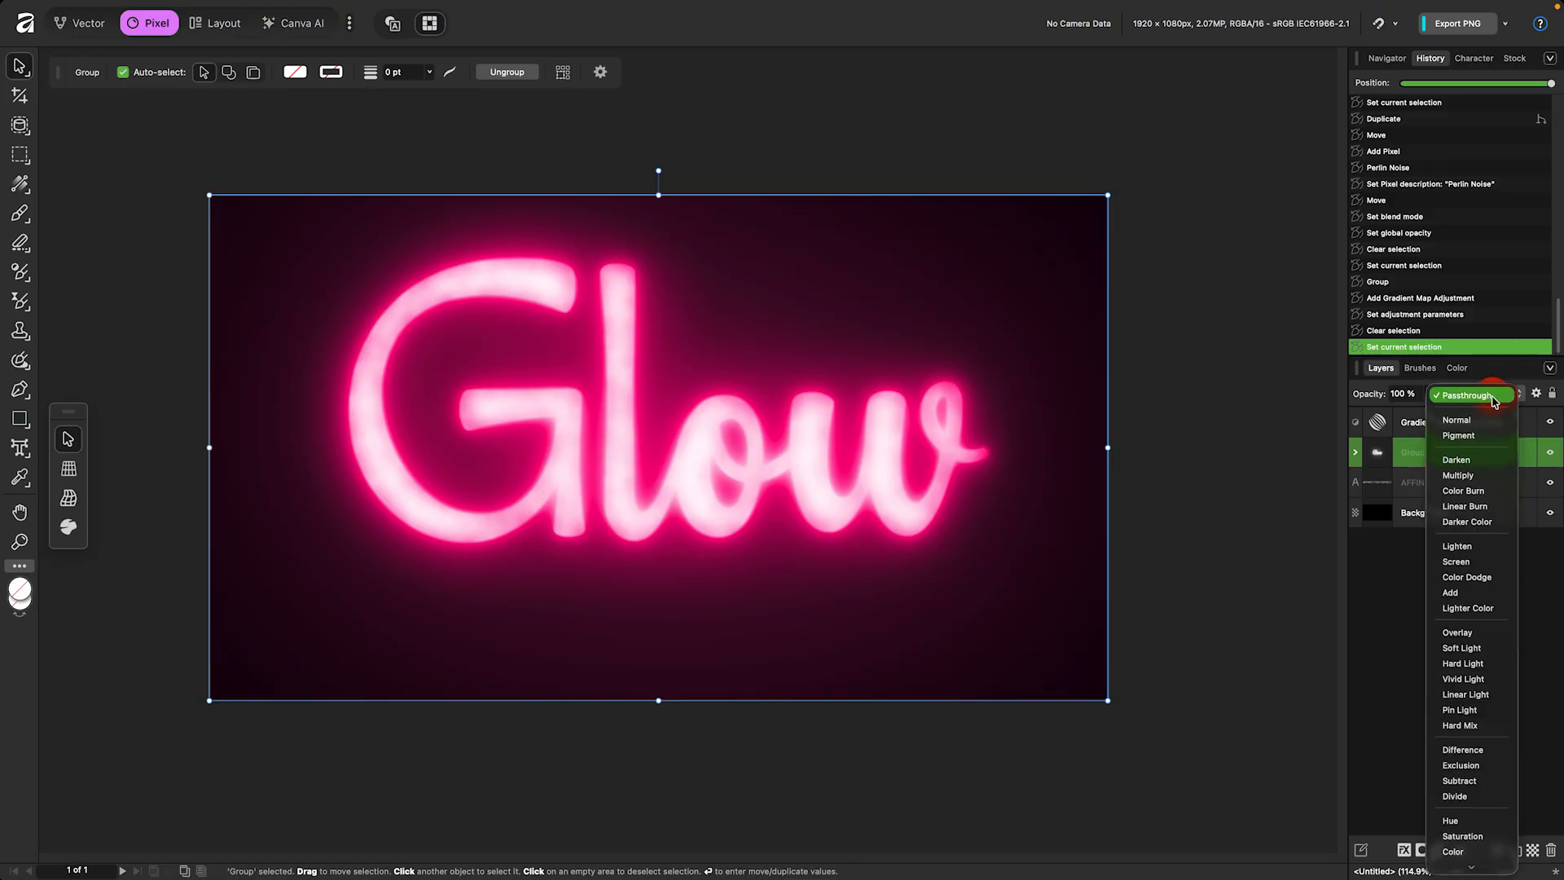
left_click(1456, 561)
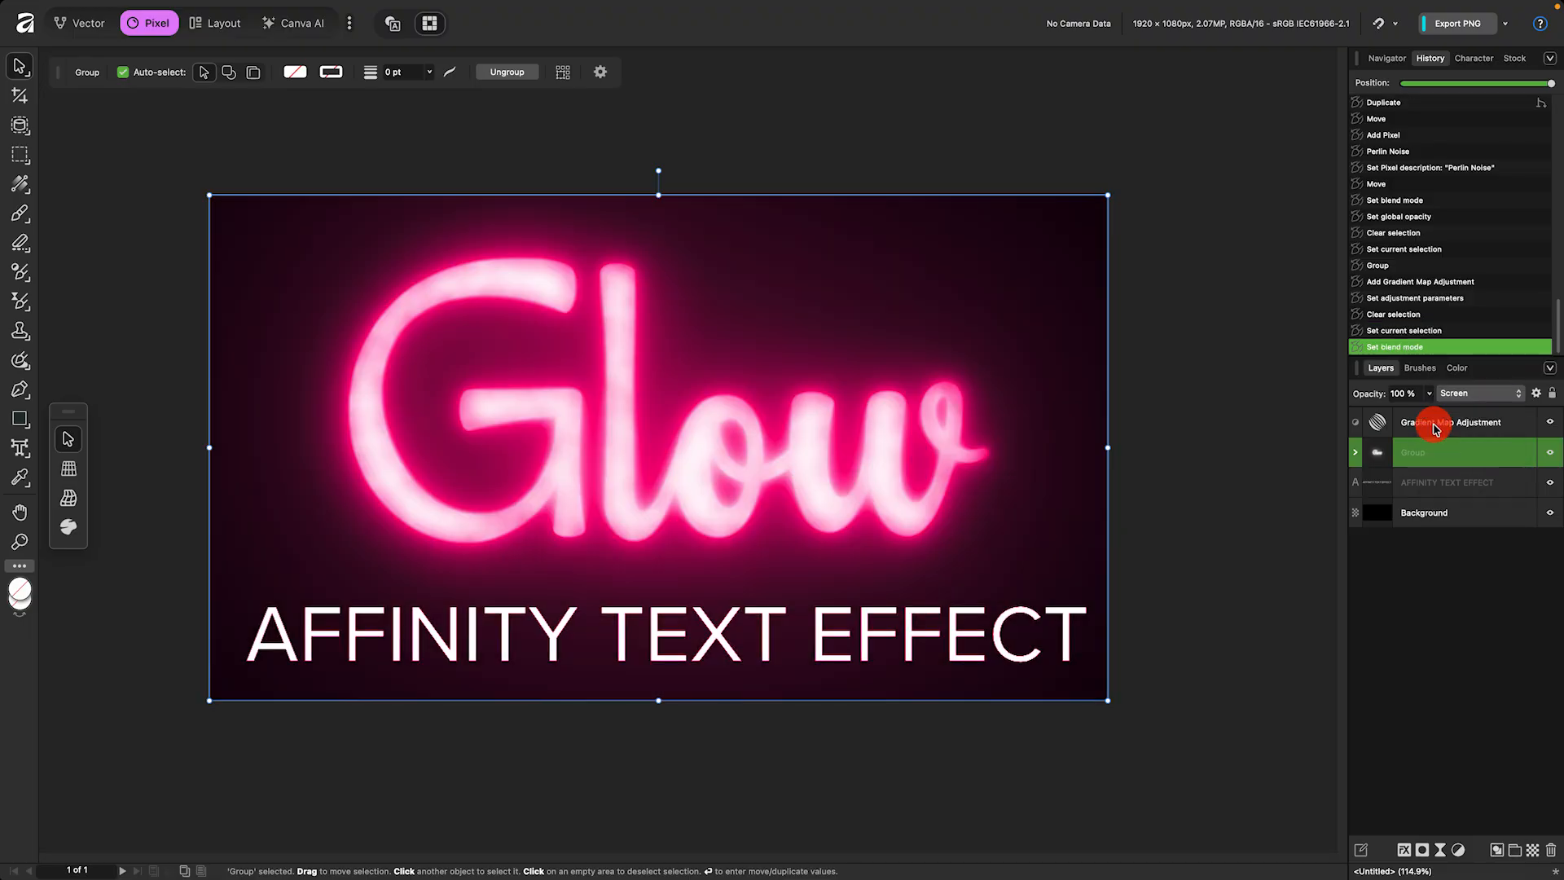
Step: Move the Gradient Map Adjustment inside the group, above all its layers, and expand the group to check its placement
left_click(1435, 424)
left_click_drag(1435, 423, 1437, 453)
left_click(1357, 424)
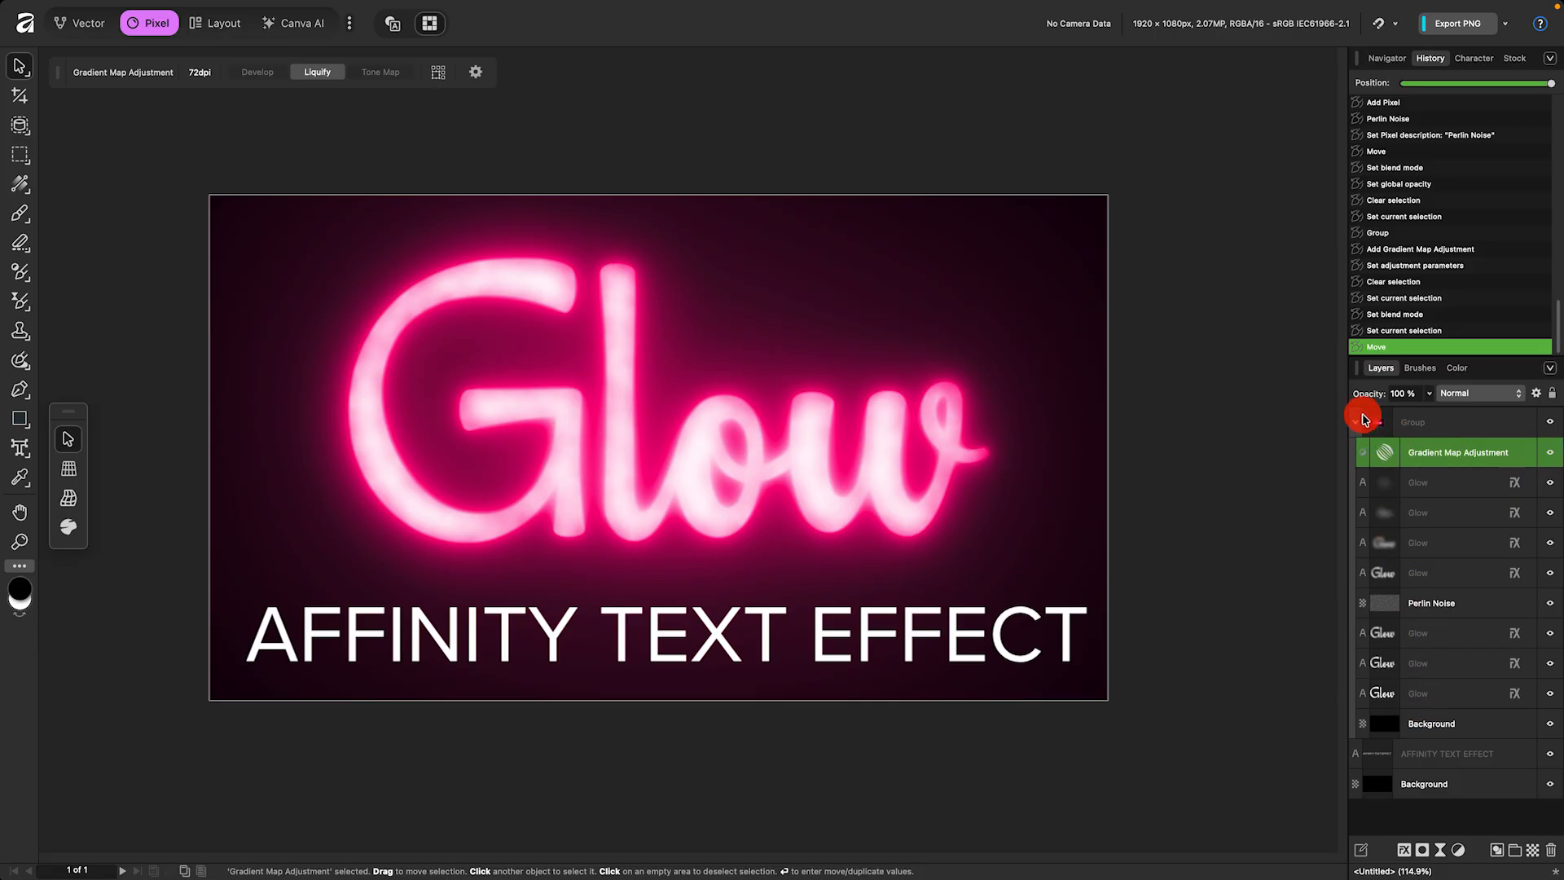
left_click(1357, 422)
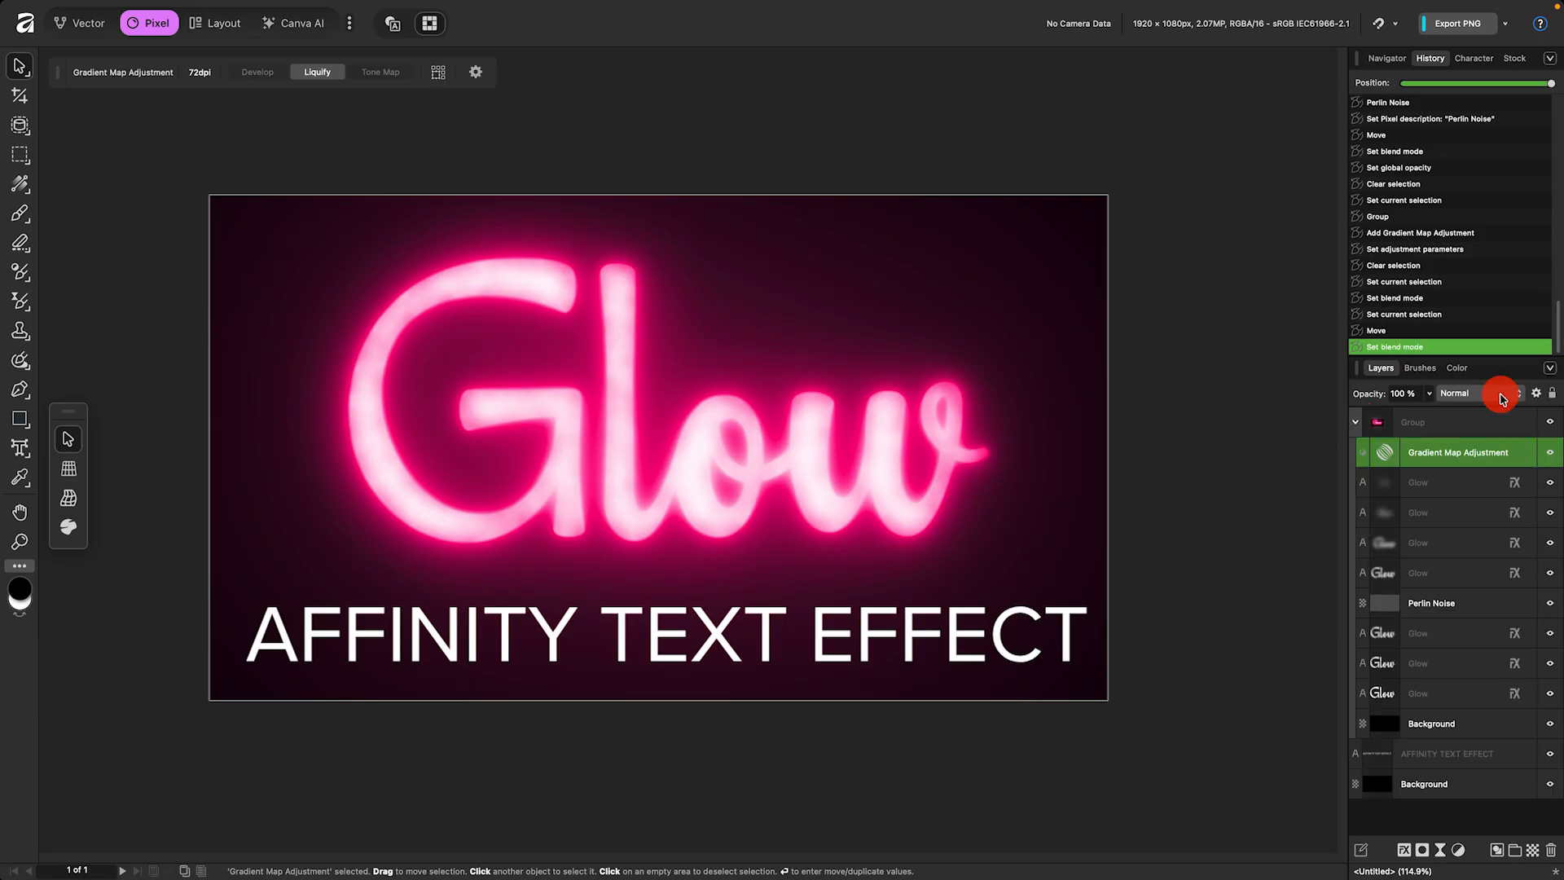
Step: Preview other blend modes on the Gradient Map Adjustment, such as Add, and keep it on Normal
left_click(1503, 396)
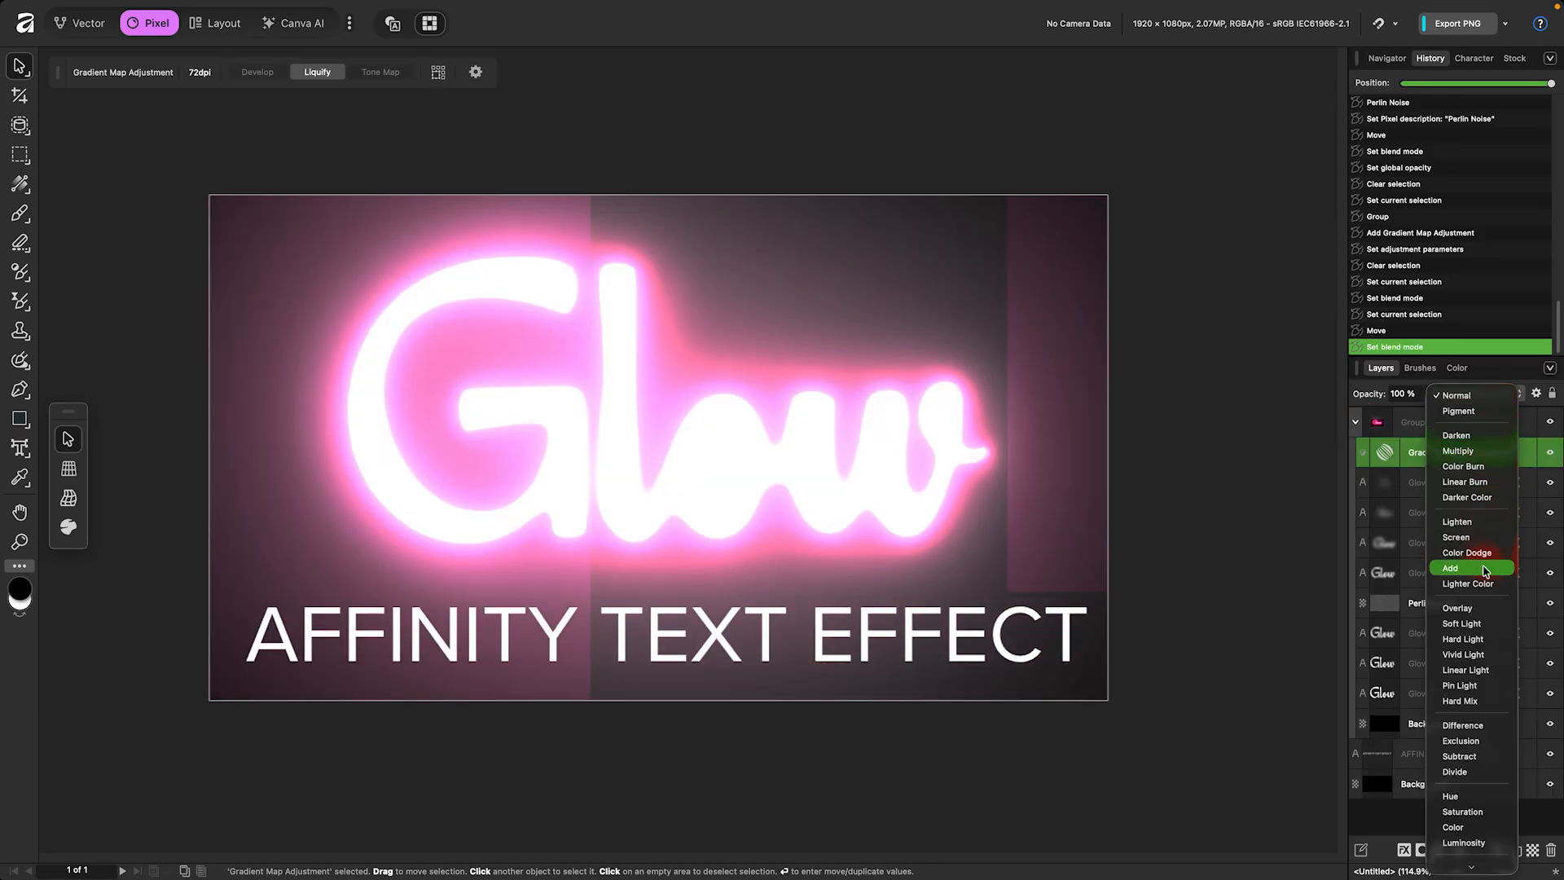
scroll(1474, 644, "down", 3)
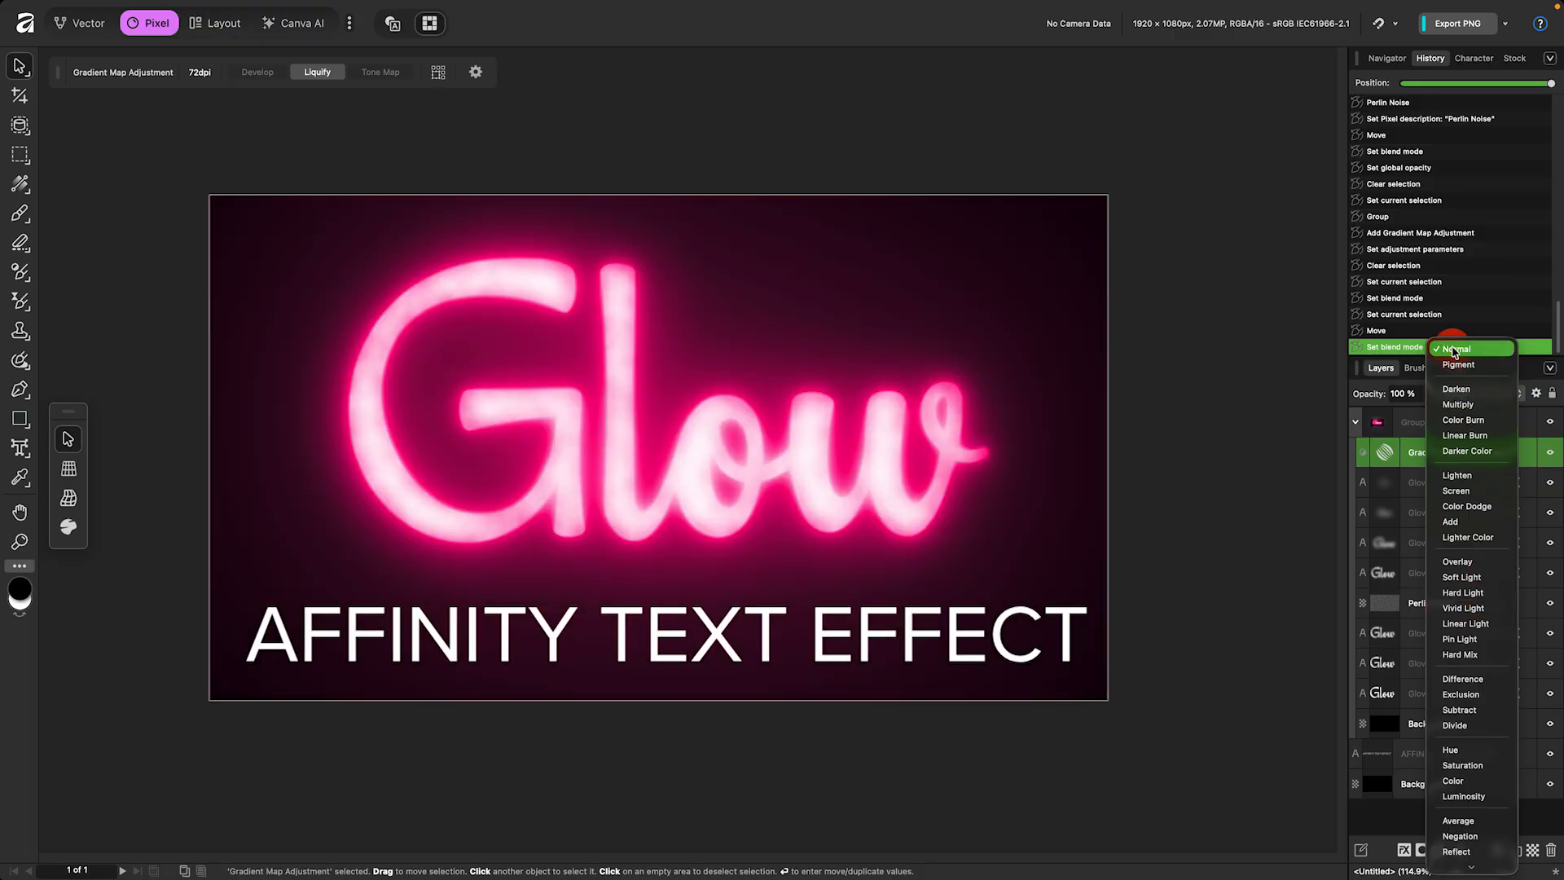
left_click(1455, 348)
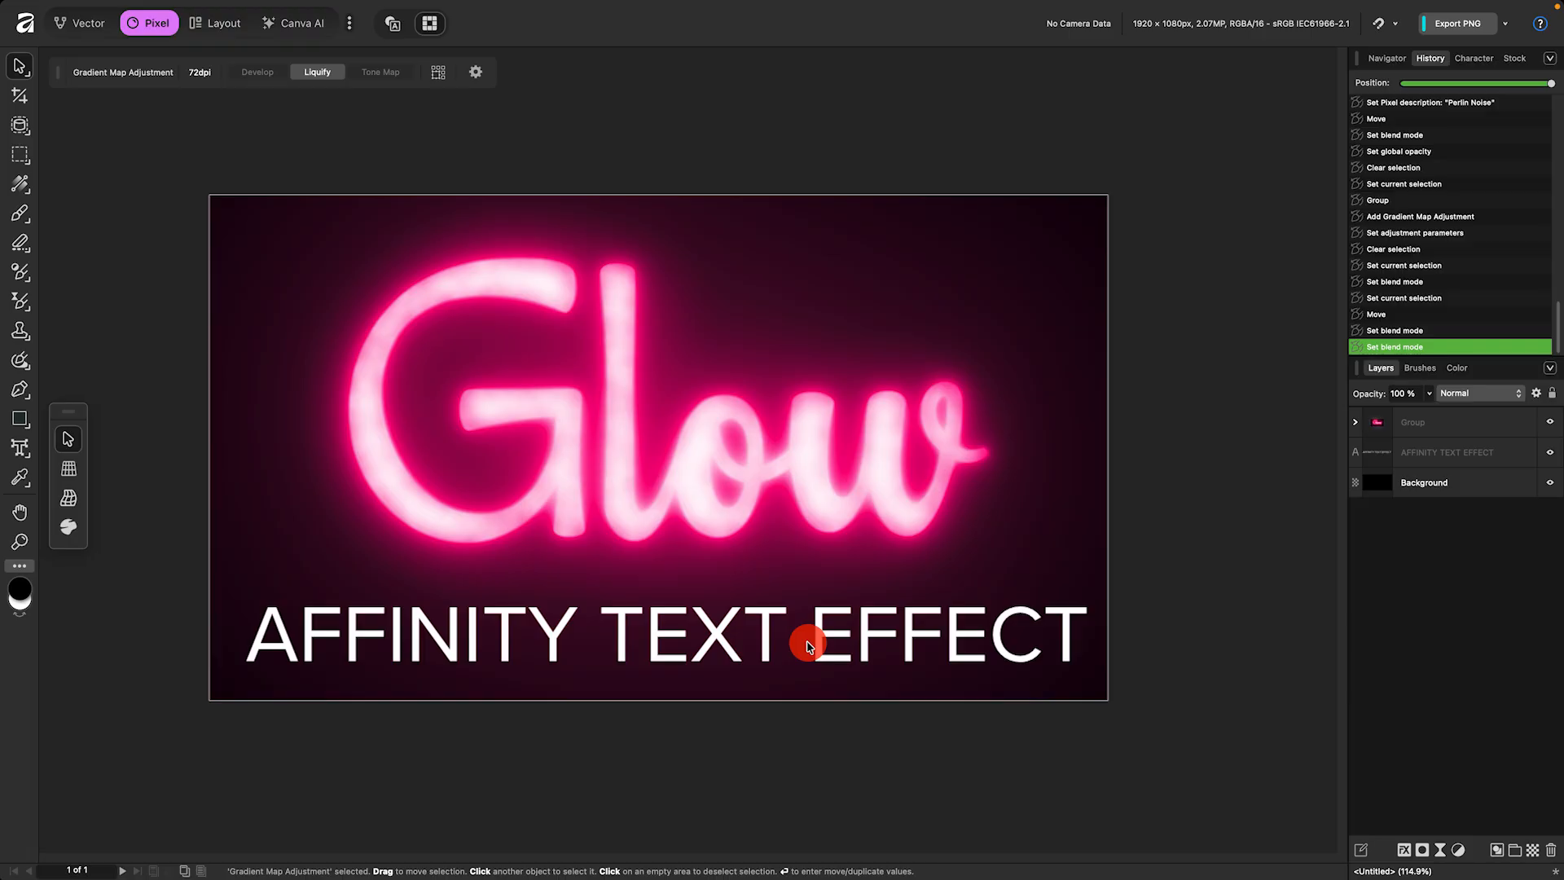